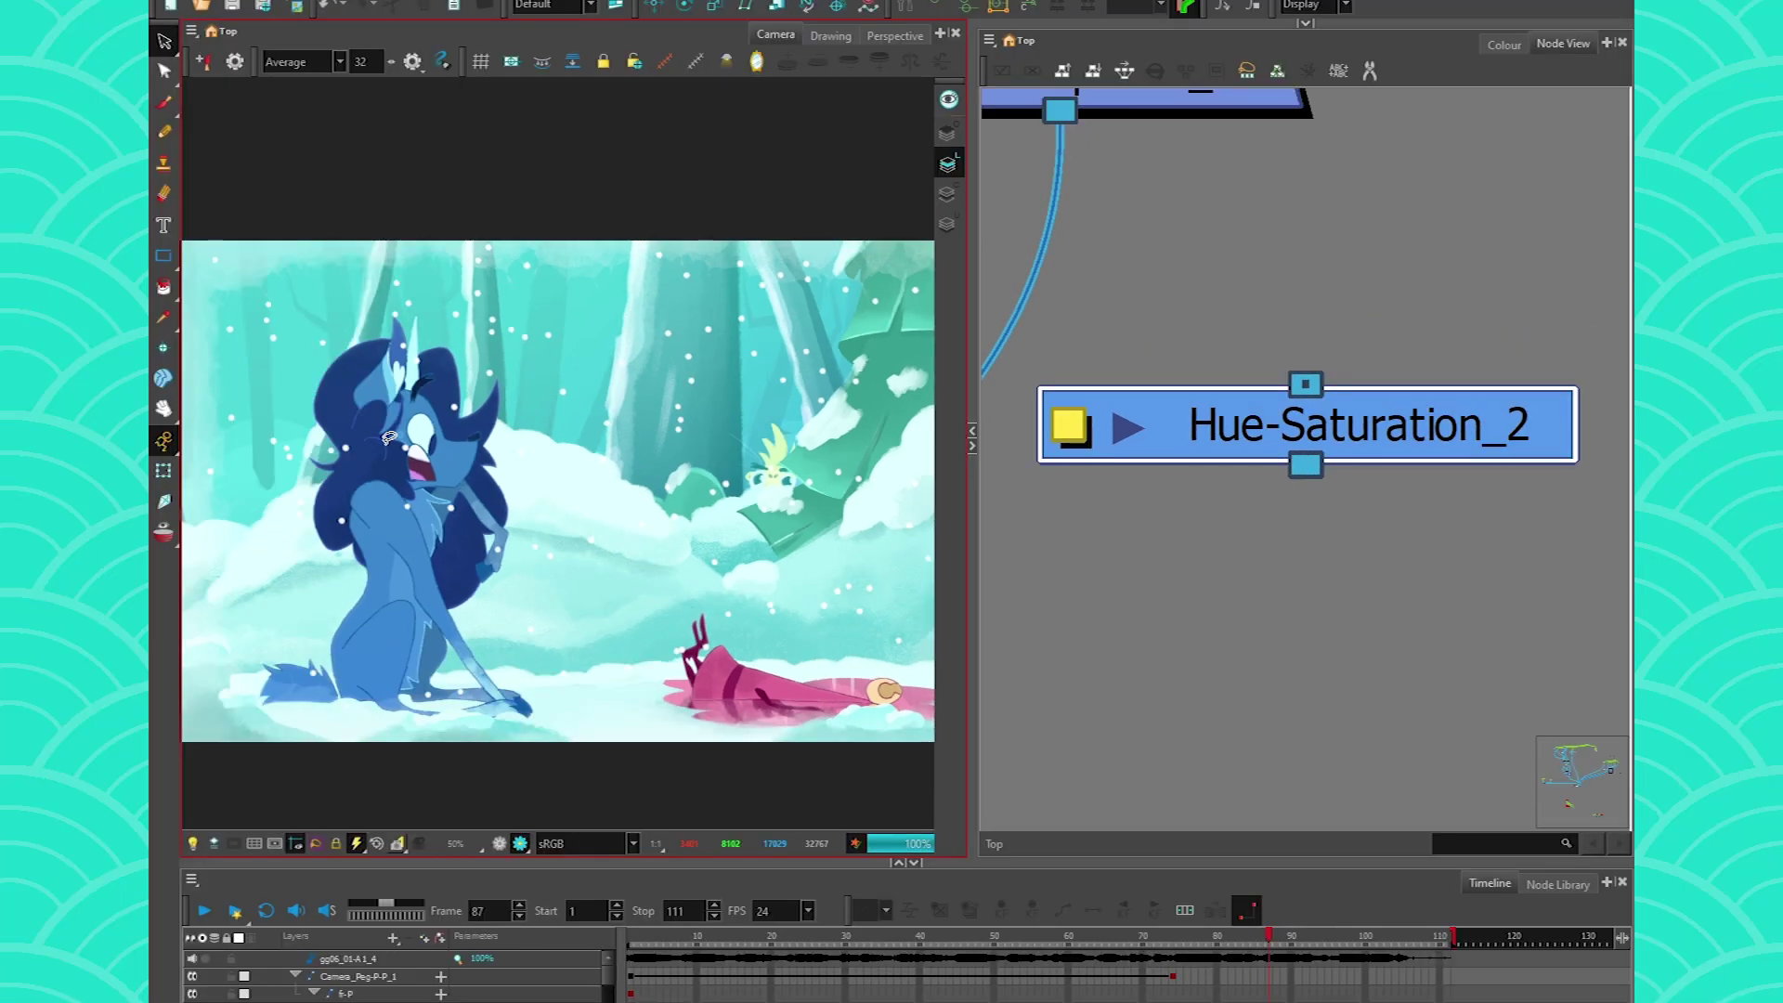
# Zoom the Camera view in on the bird, then zoom the Node View back out
pyautogui.scroll(3, 794, 454)
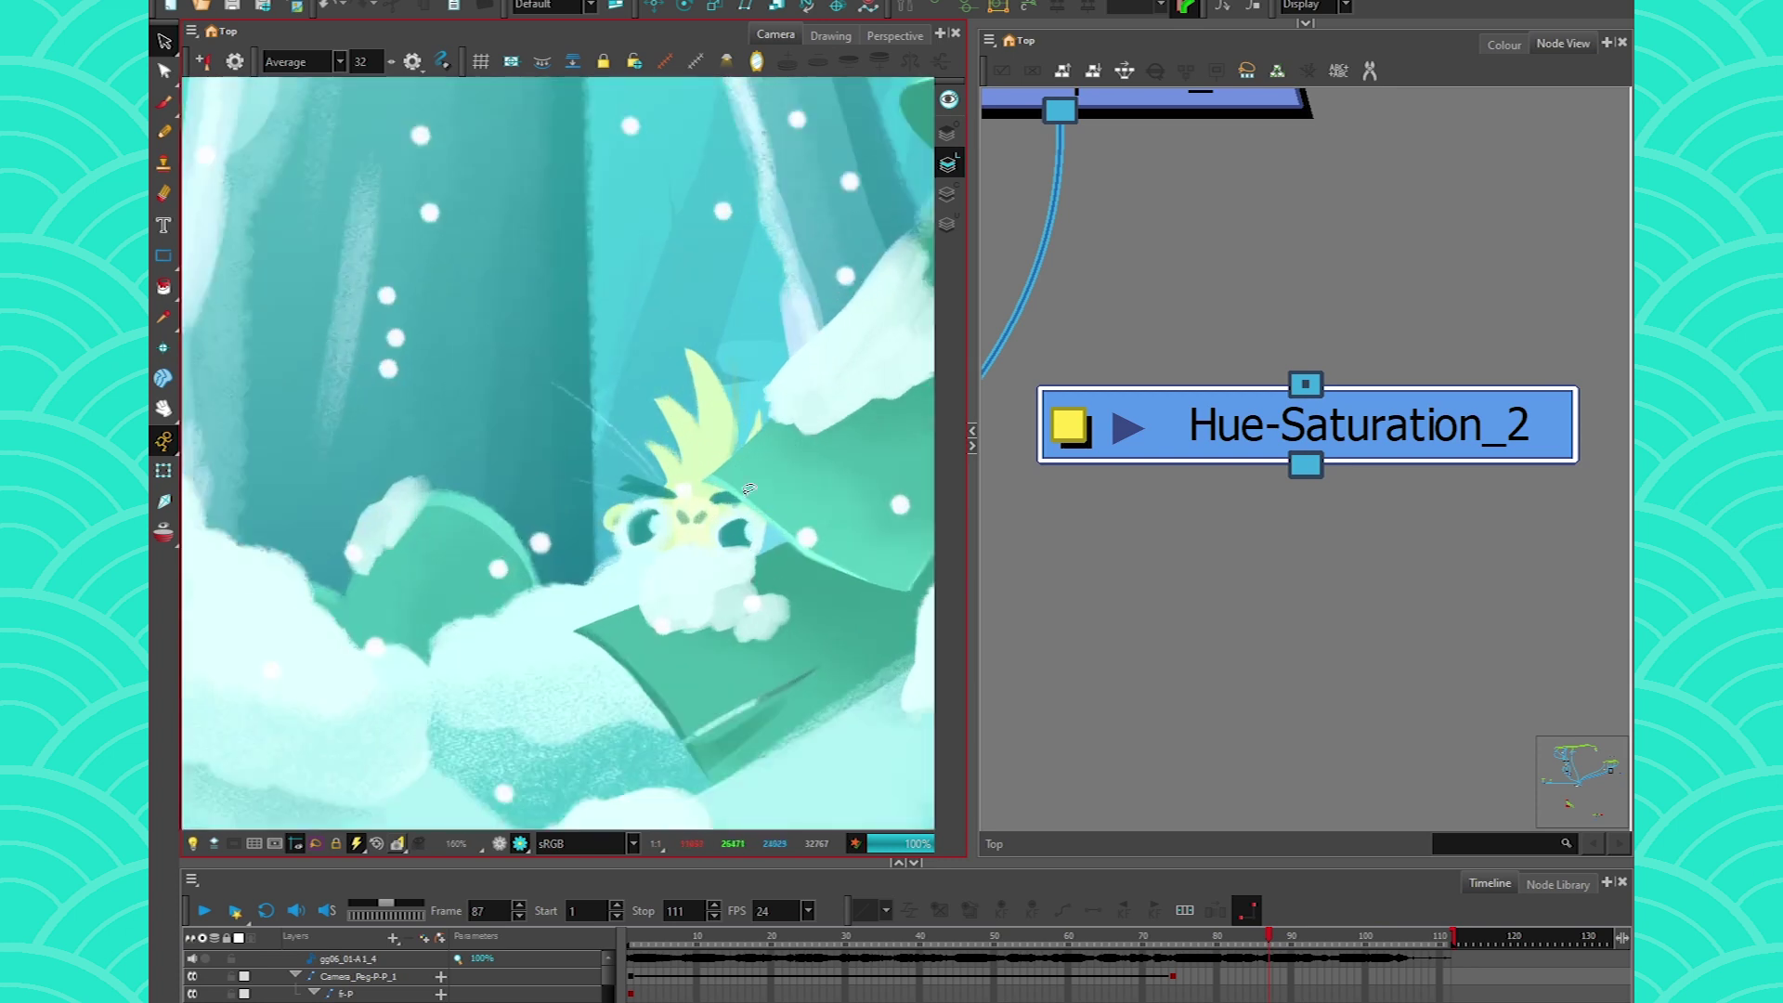
pyautogui.scroll(1, 738, 509)
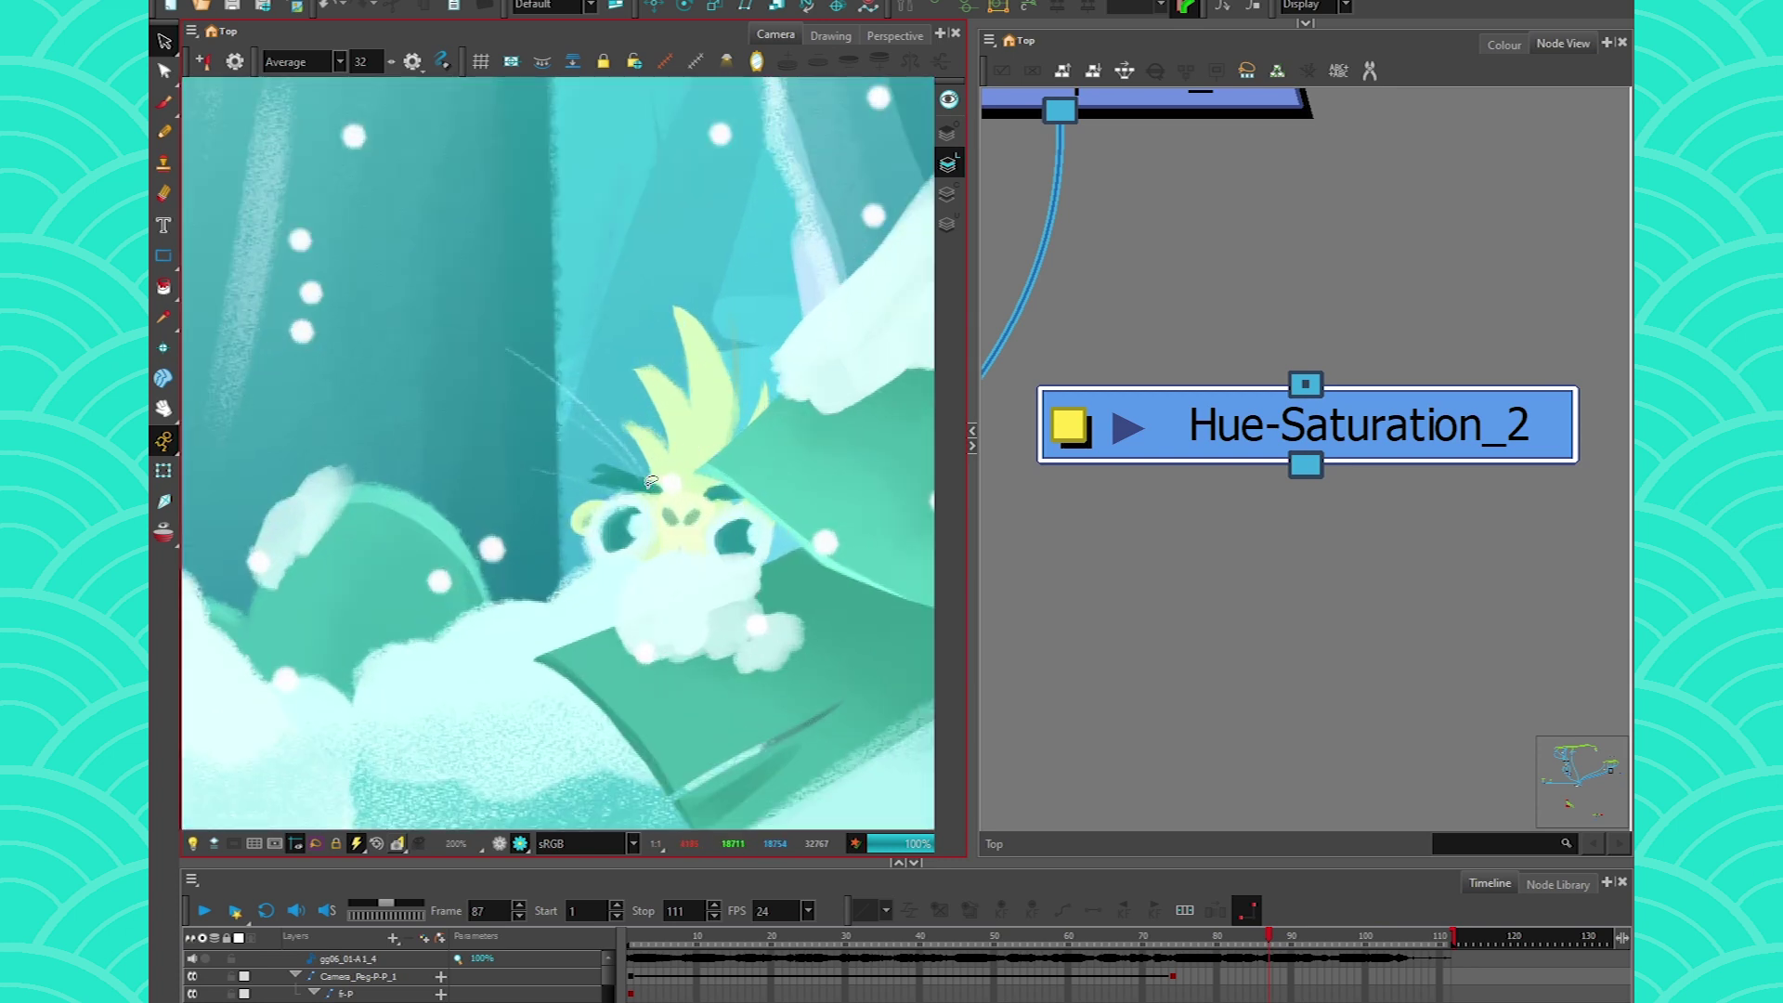
pyautogui.scroll(-3, 1255, 478)
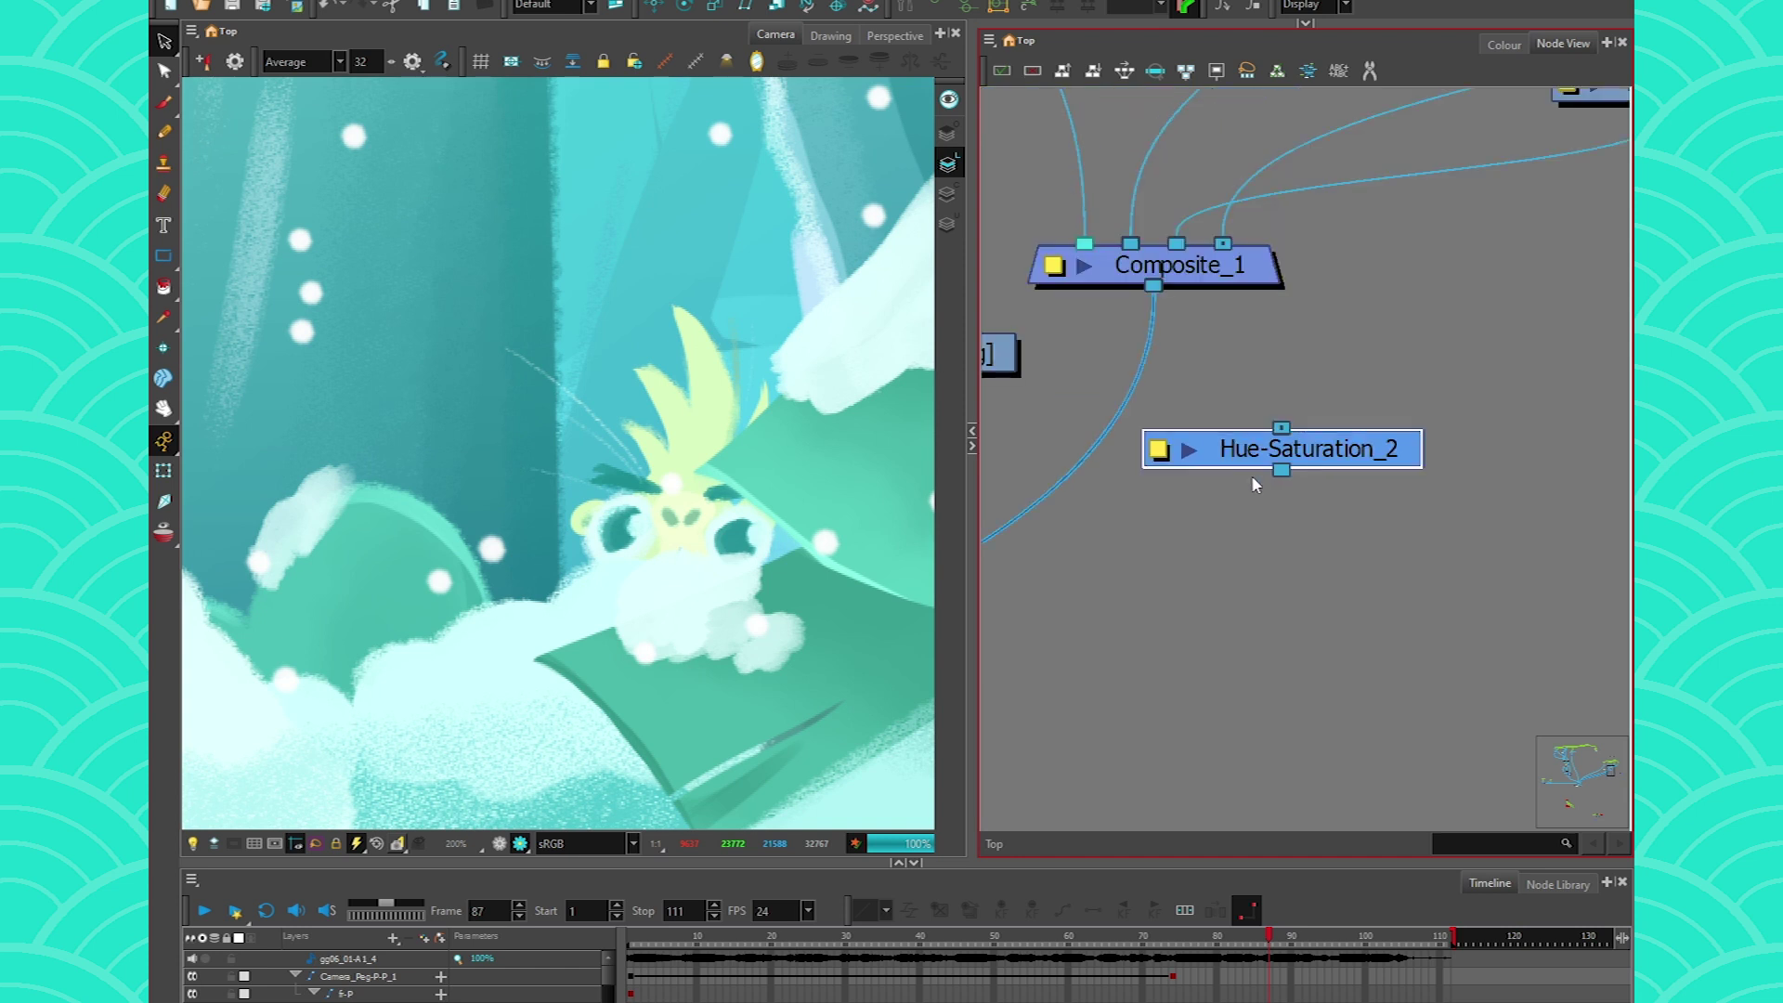
# Insert Hue-Saturation_2 into Composite_1's output cable and show Composite_1's thumbnail
pyautogui.moveTo(1201, 564); pyautogui.dragTo(1234, 577)
pyautogui.click(1257, 554)
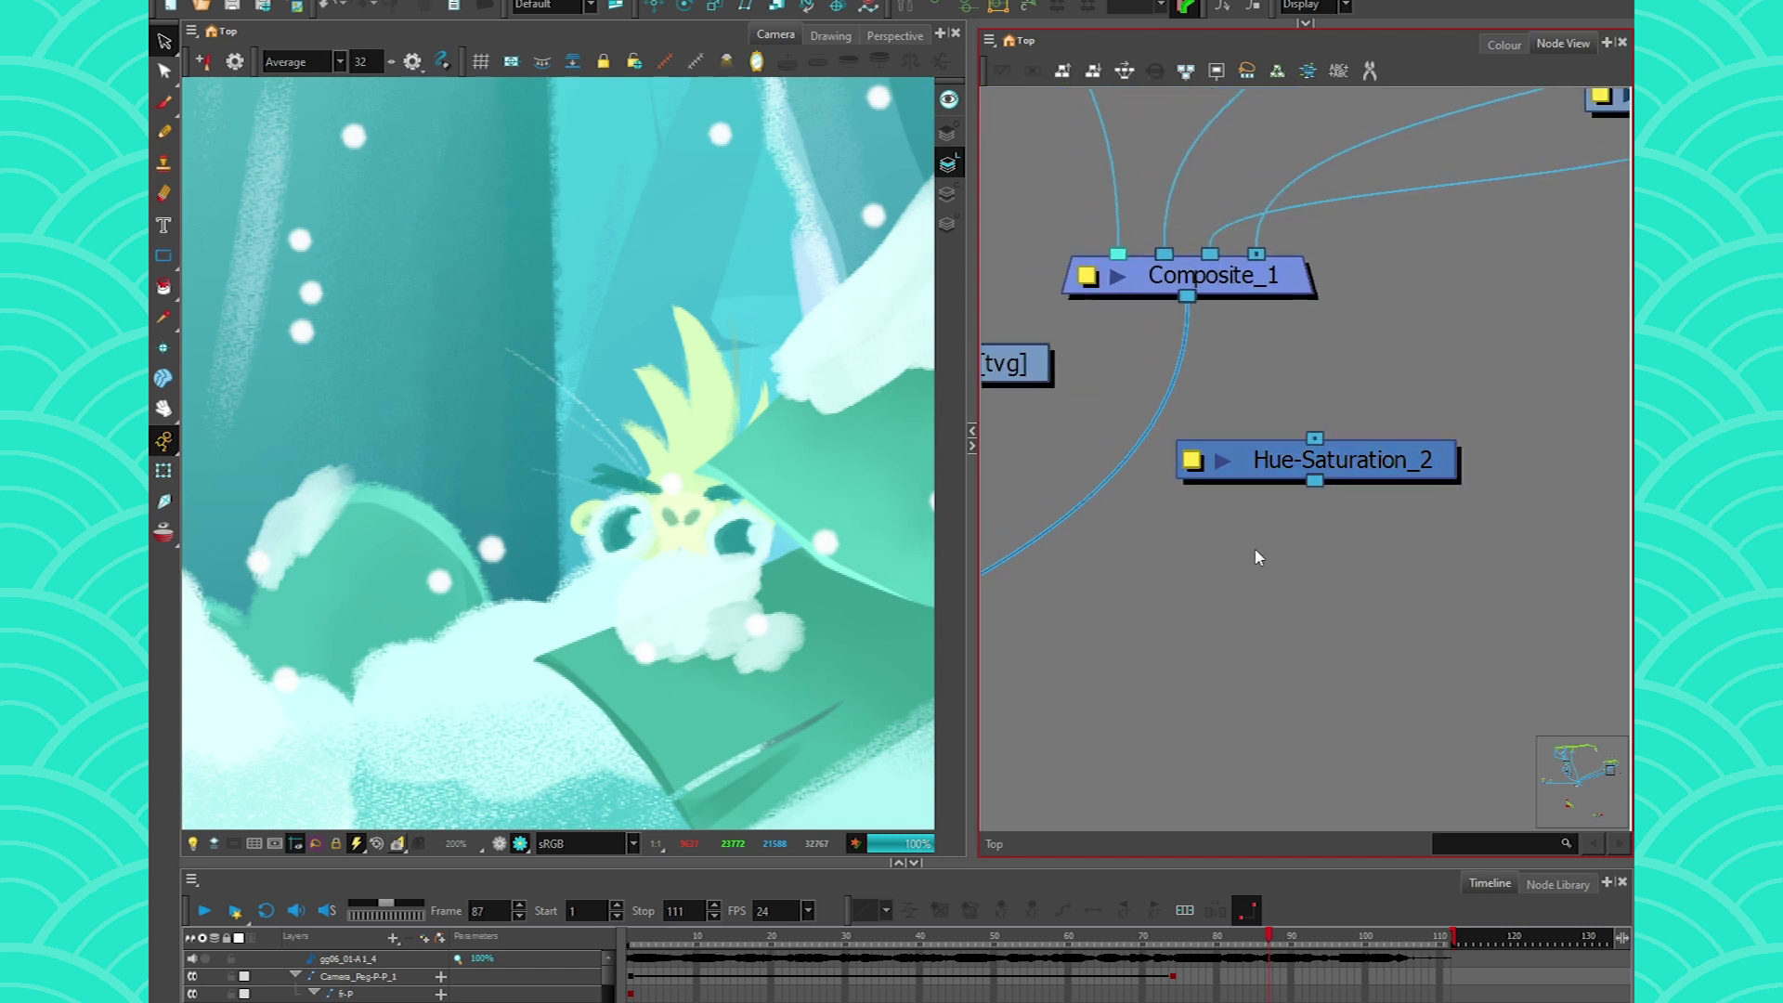
pyautogui.press('Tab')
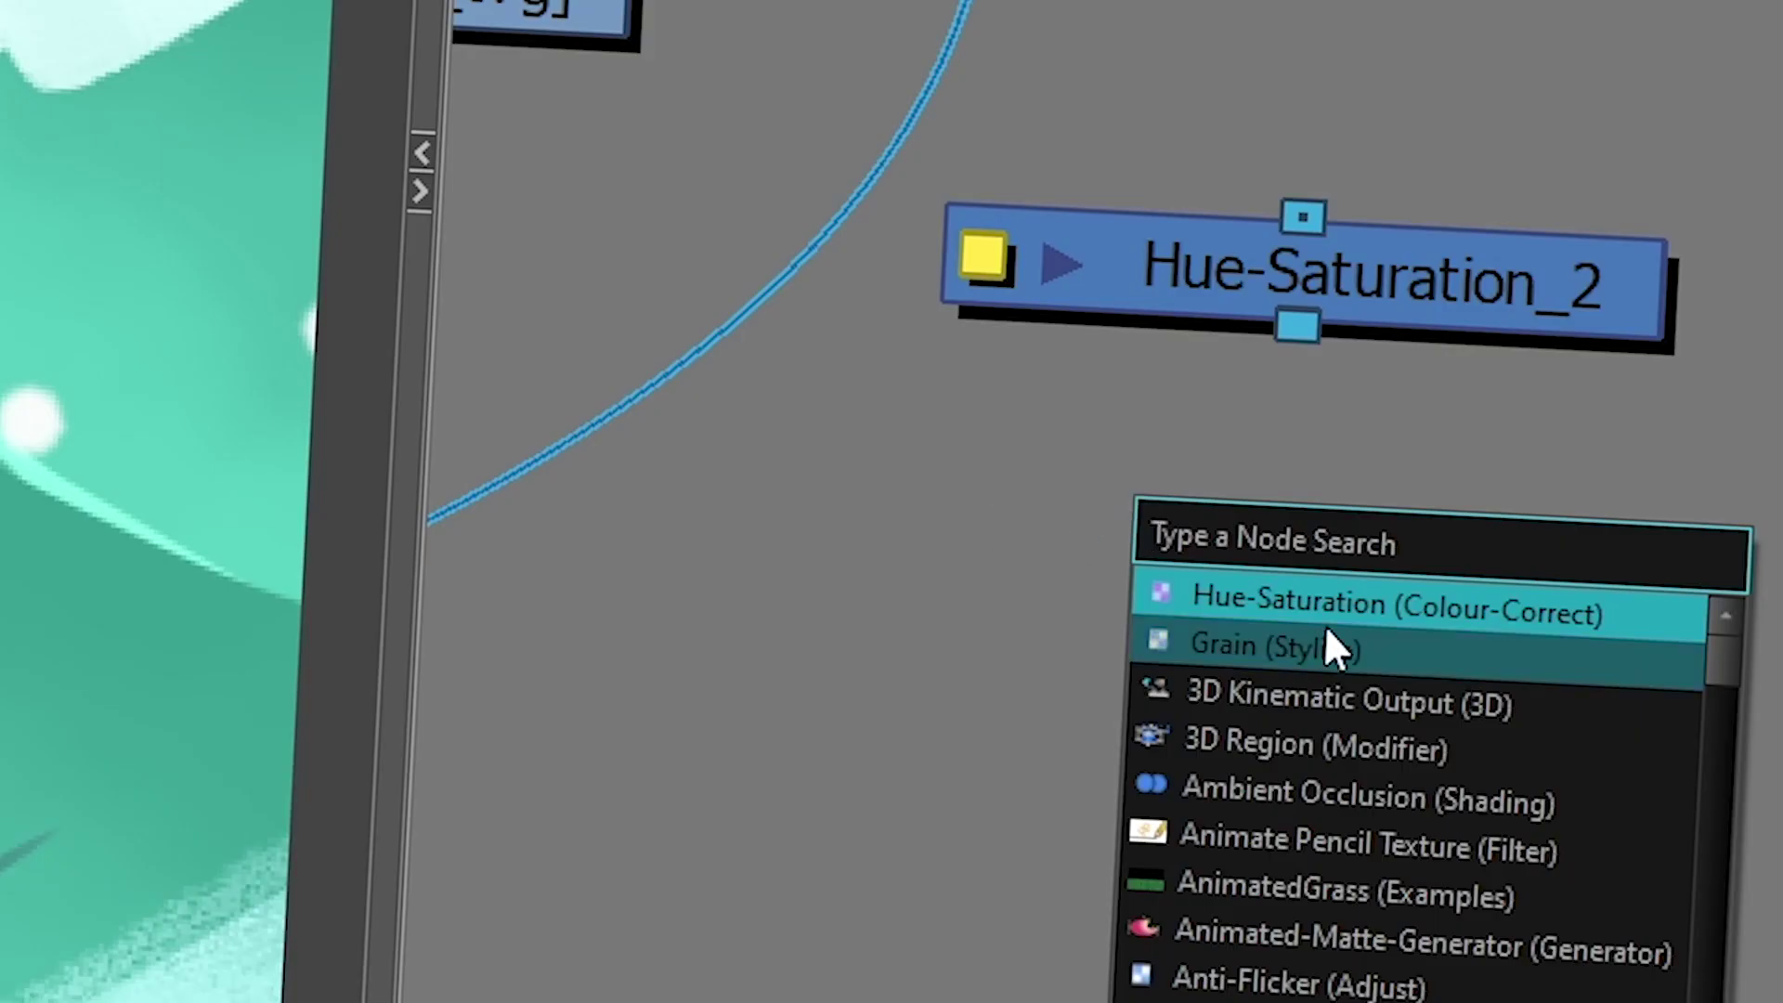
pyautogui.click(990, 594)
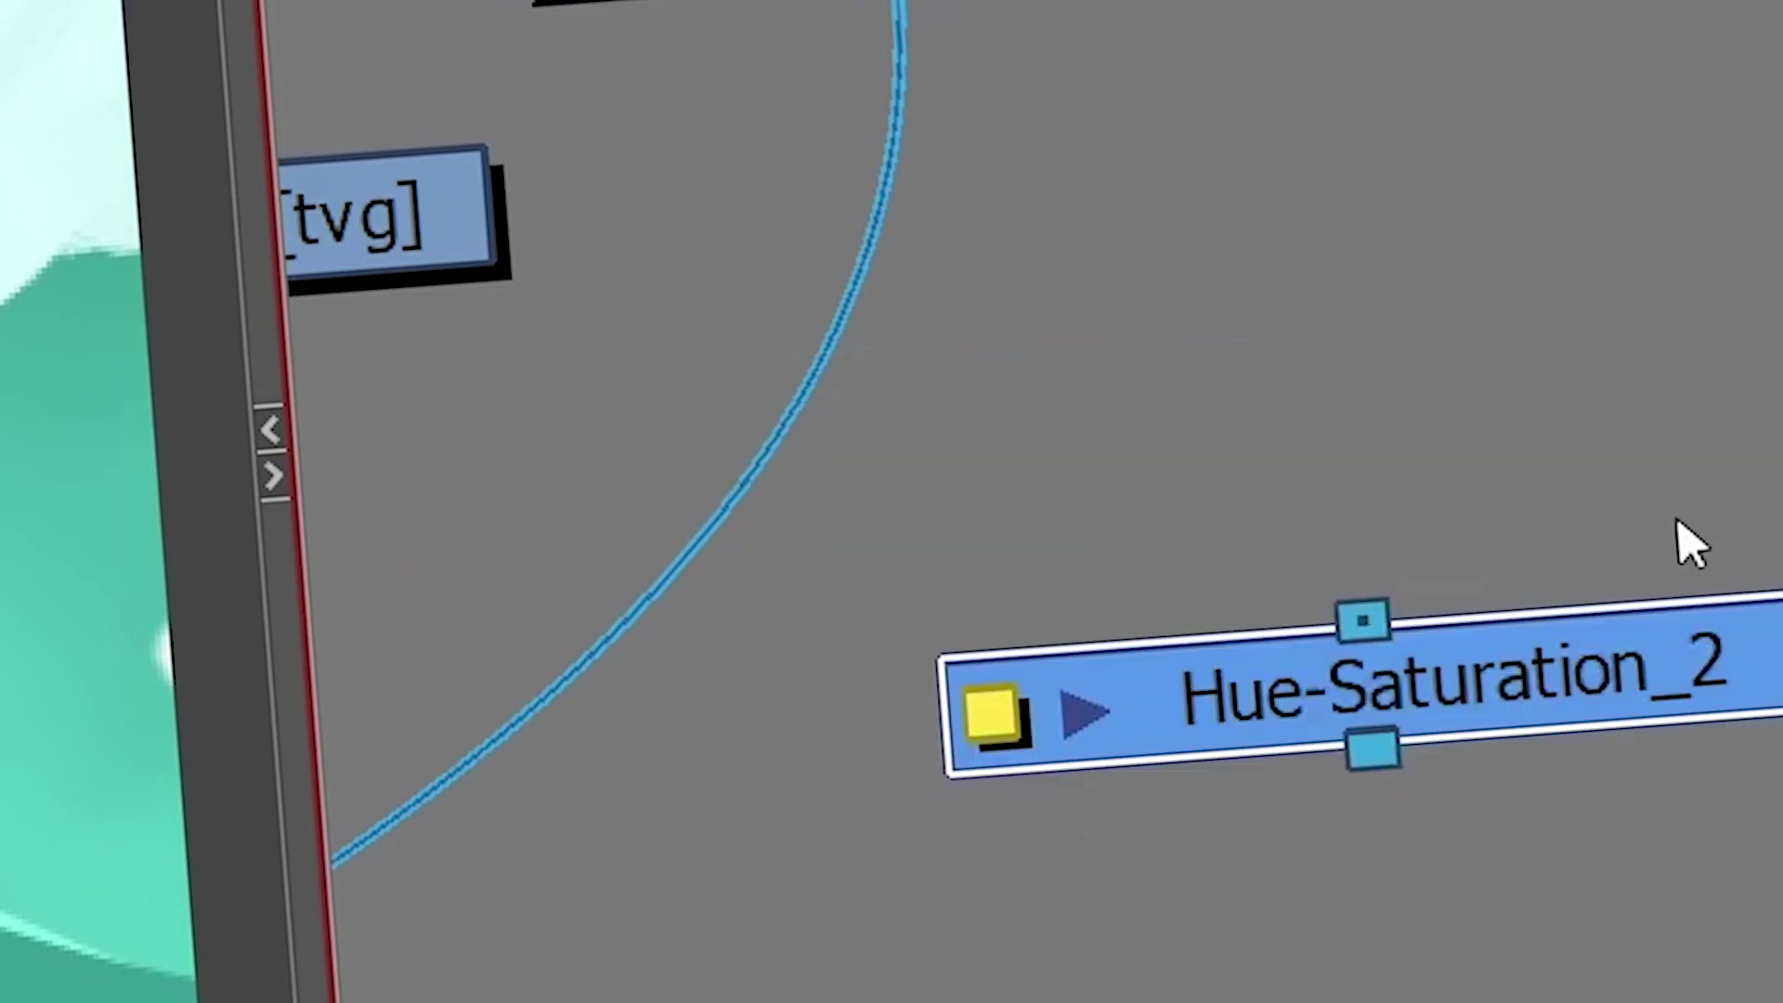
pyautogui.moveTo(1369, 560); pyautogui.dragTo(1406, 426)
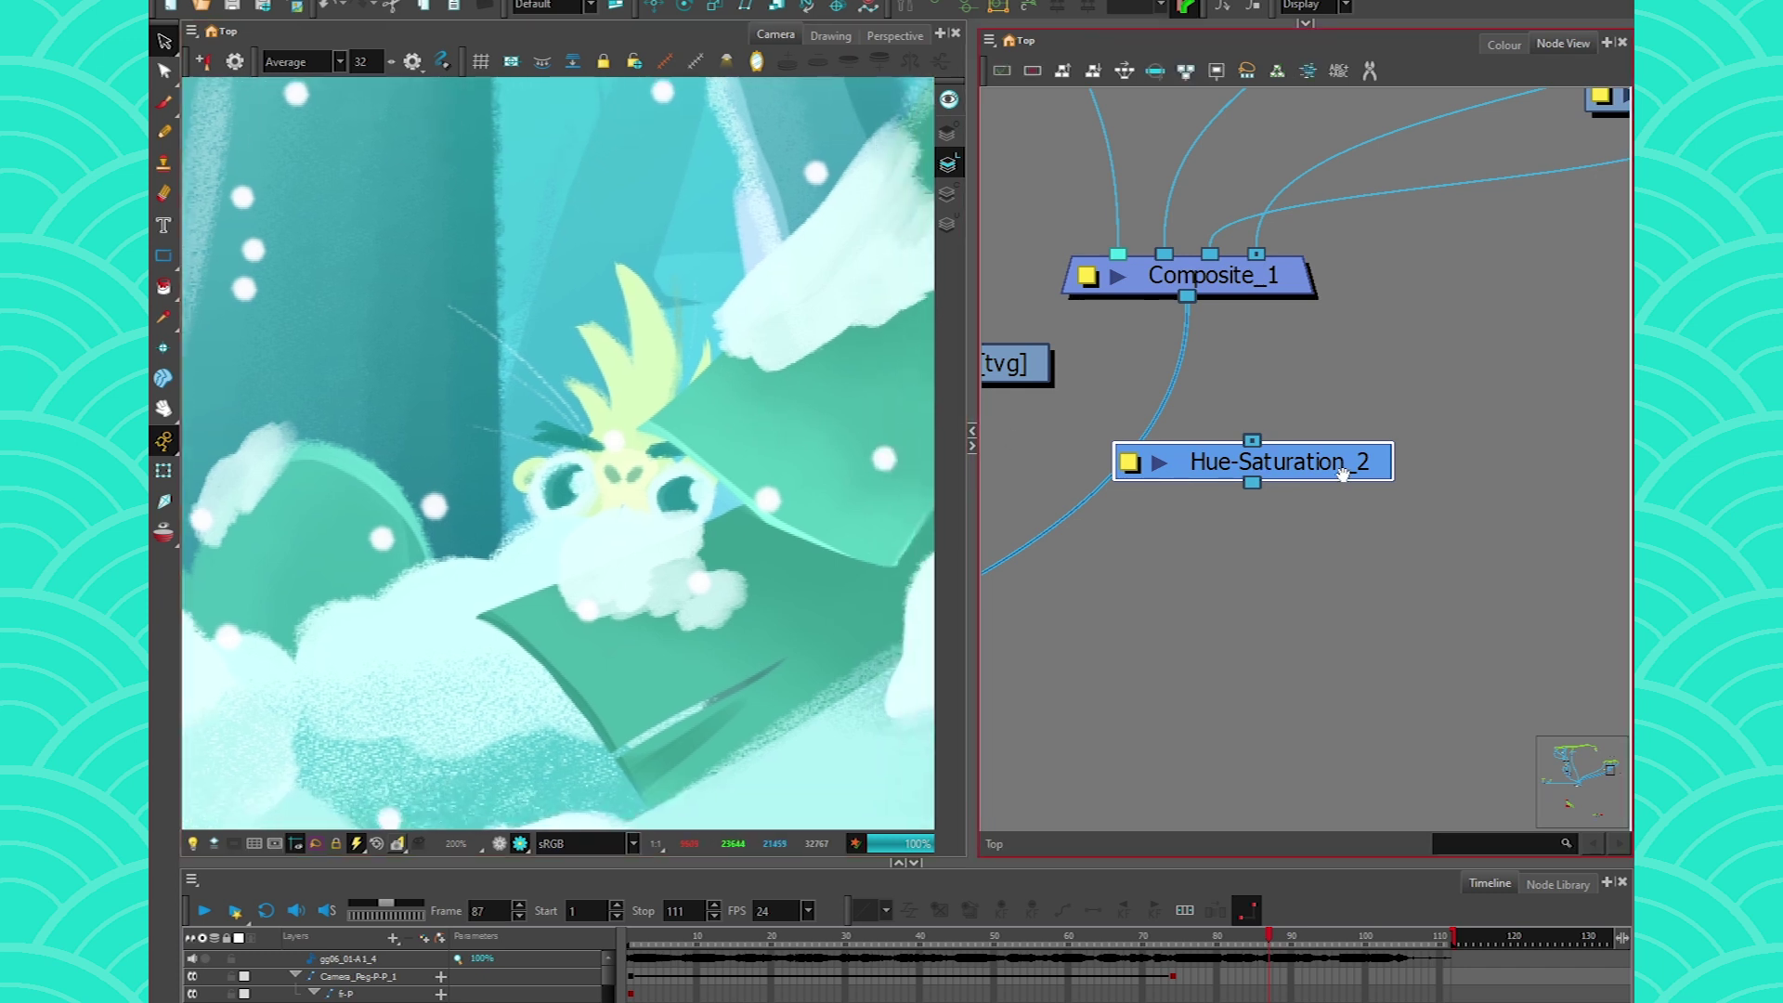
pyautogui.moveTo(1357, 470); pyautogui.dragTo(1266, 472)
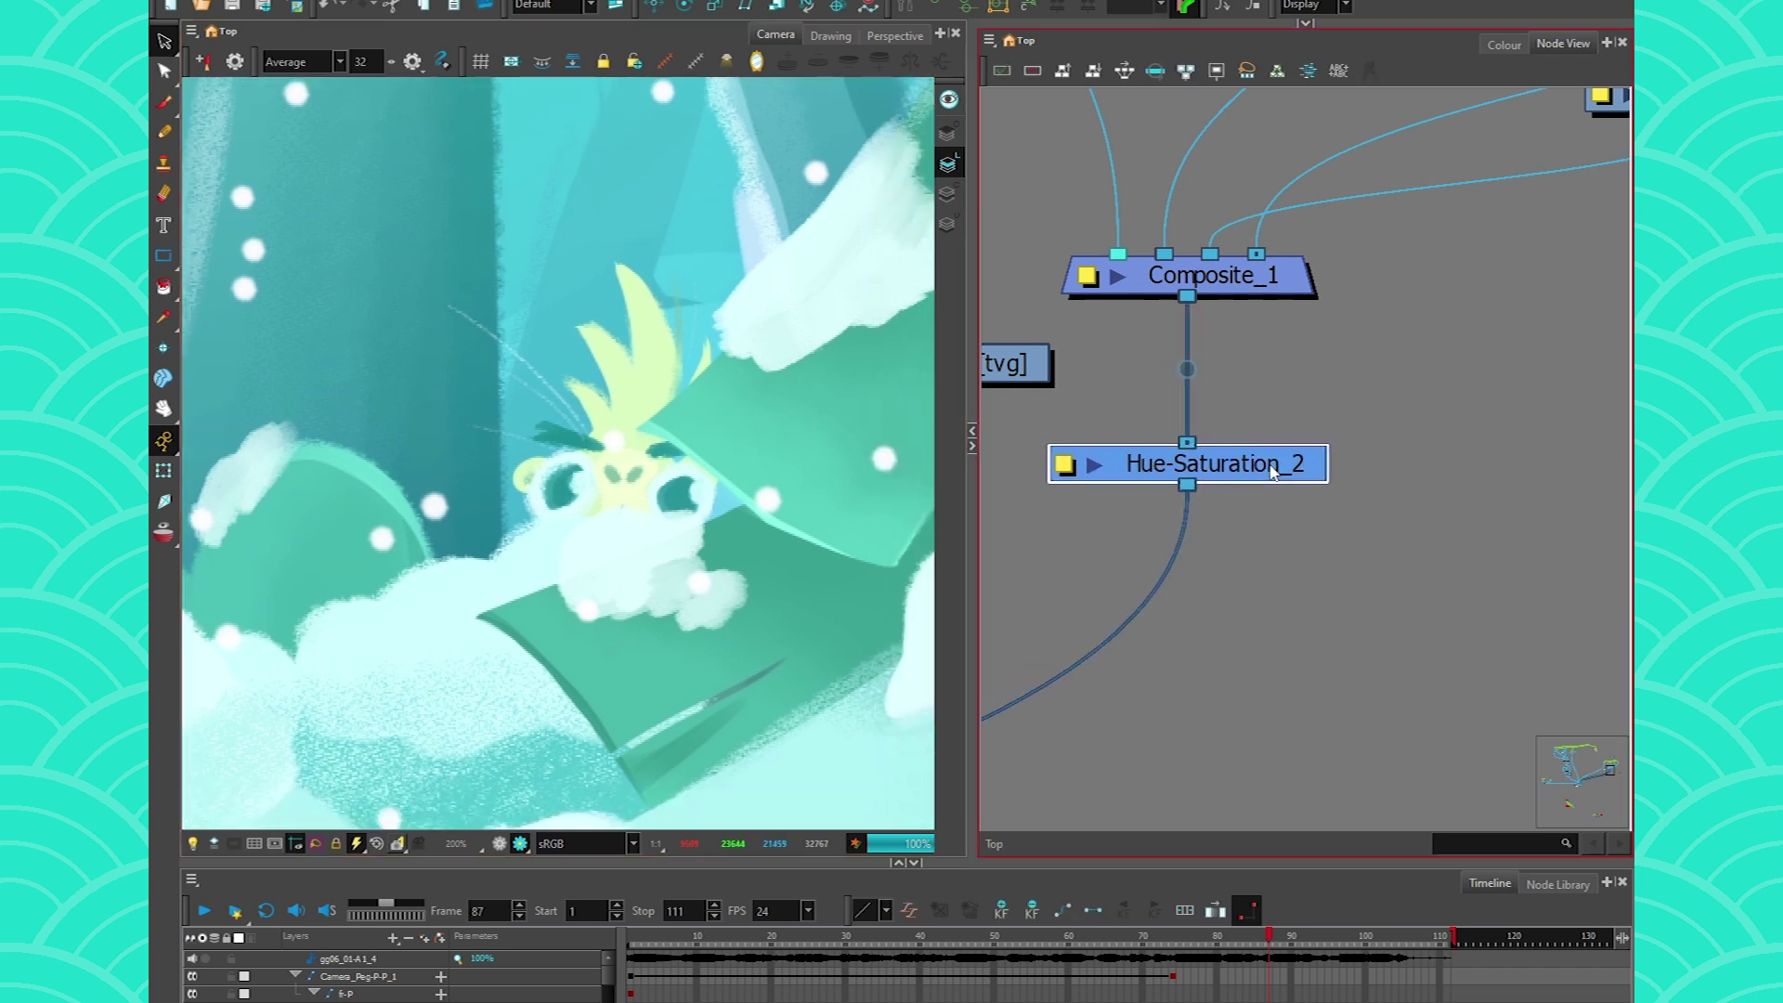
pyautogui.click(1129, 284)
pyautogui.moveTo(1291, 447); pyautogui.dragTo(1450, 533)
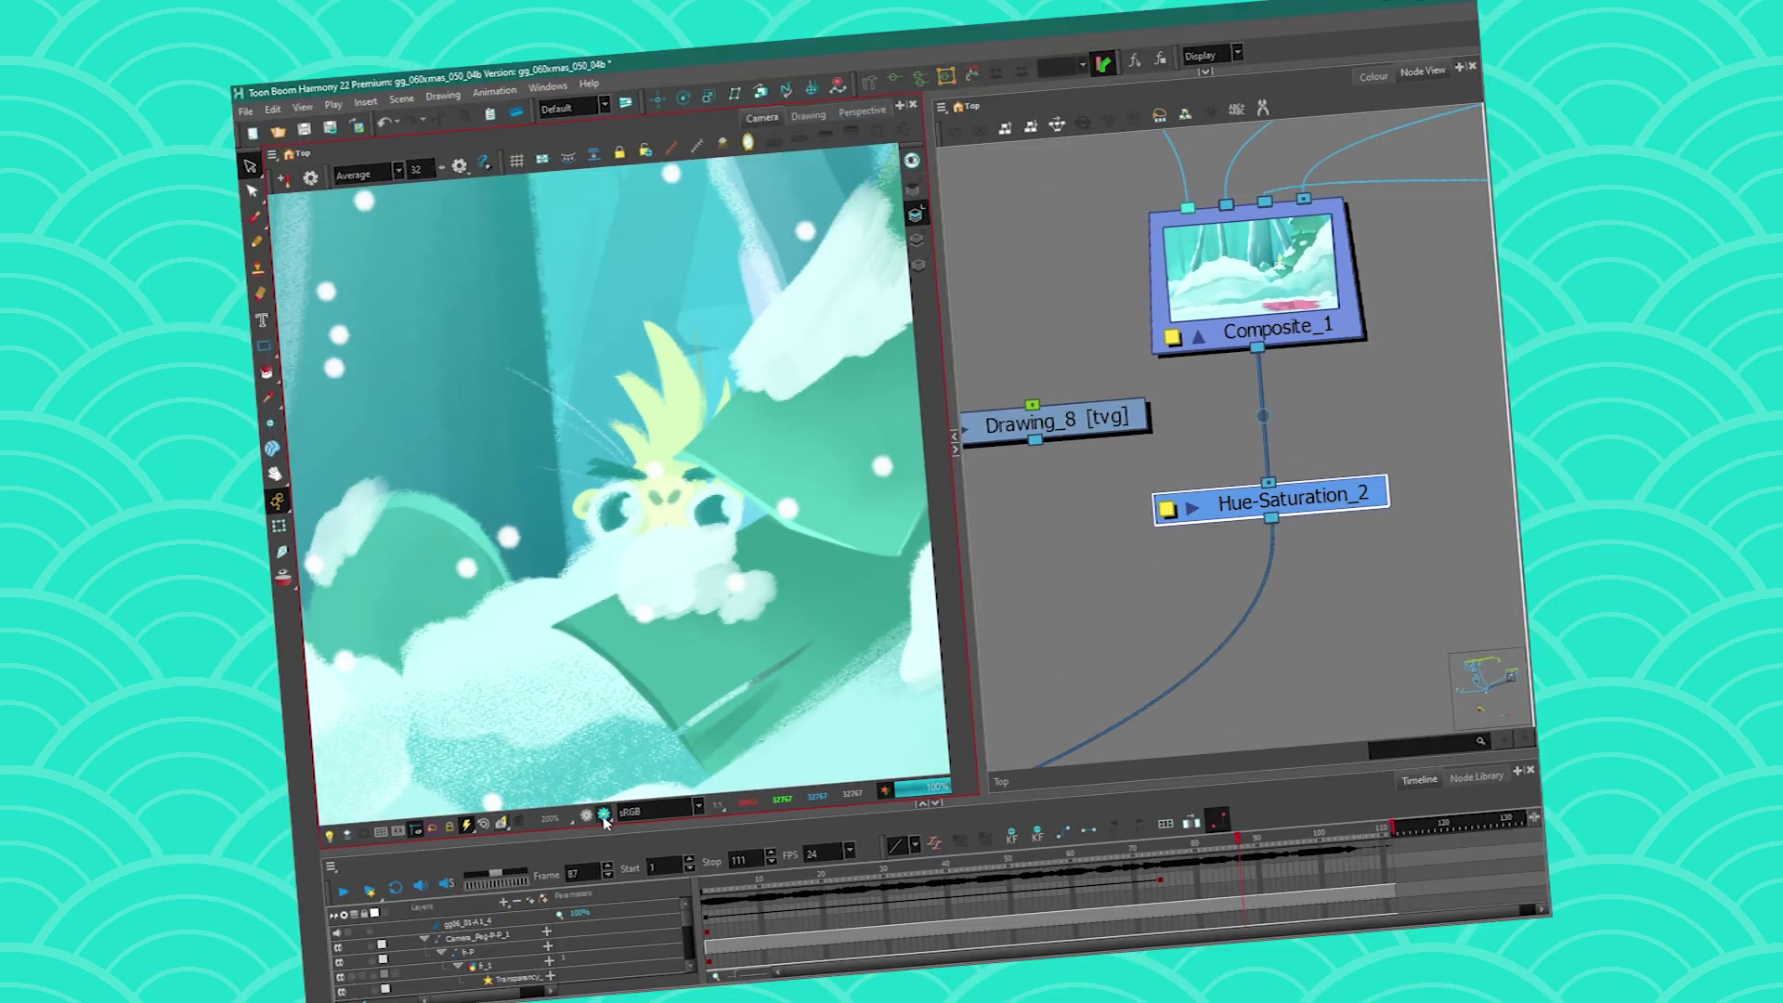
# Open Hue-Saturation_2's Layer Properties, view Reds and Master, and widen the dialog
pyautogui.click(1205, 617)
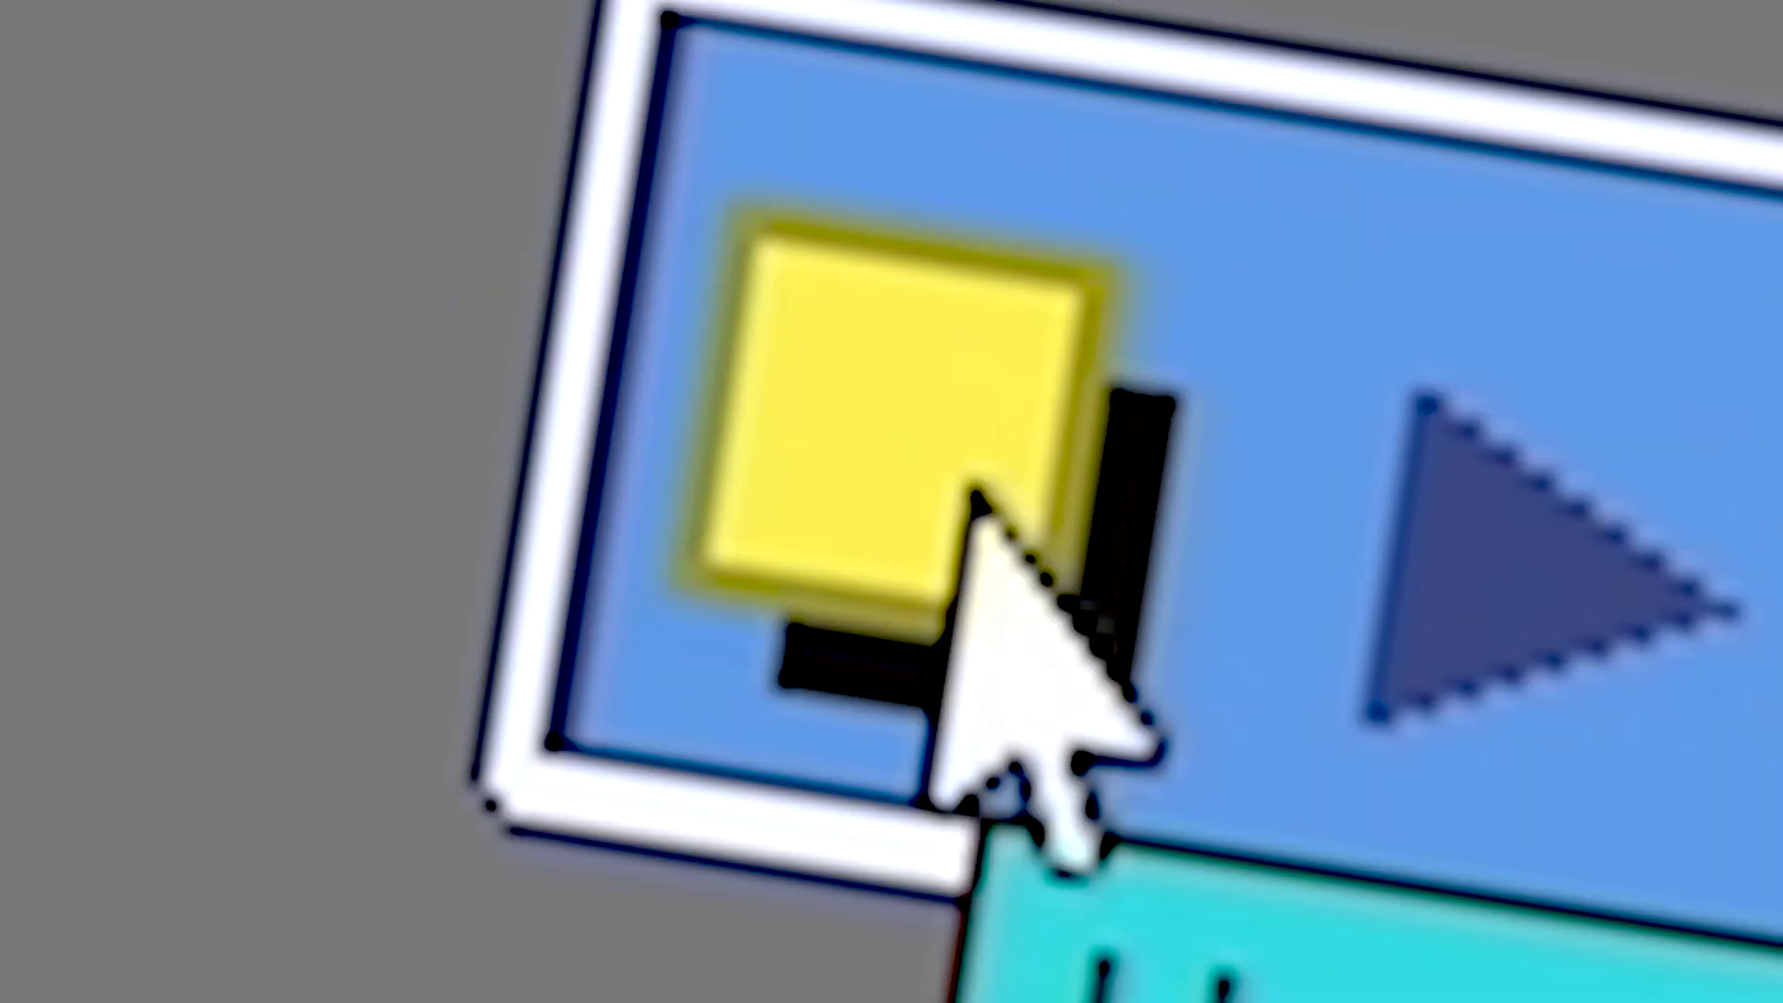
pyautogui.click(975, 502)
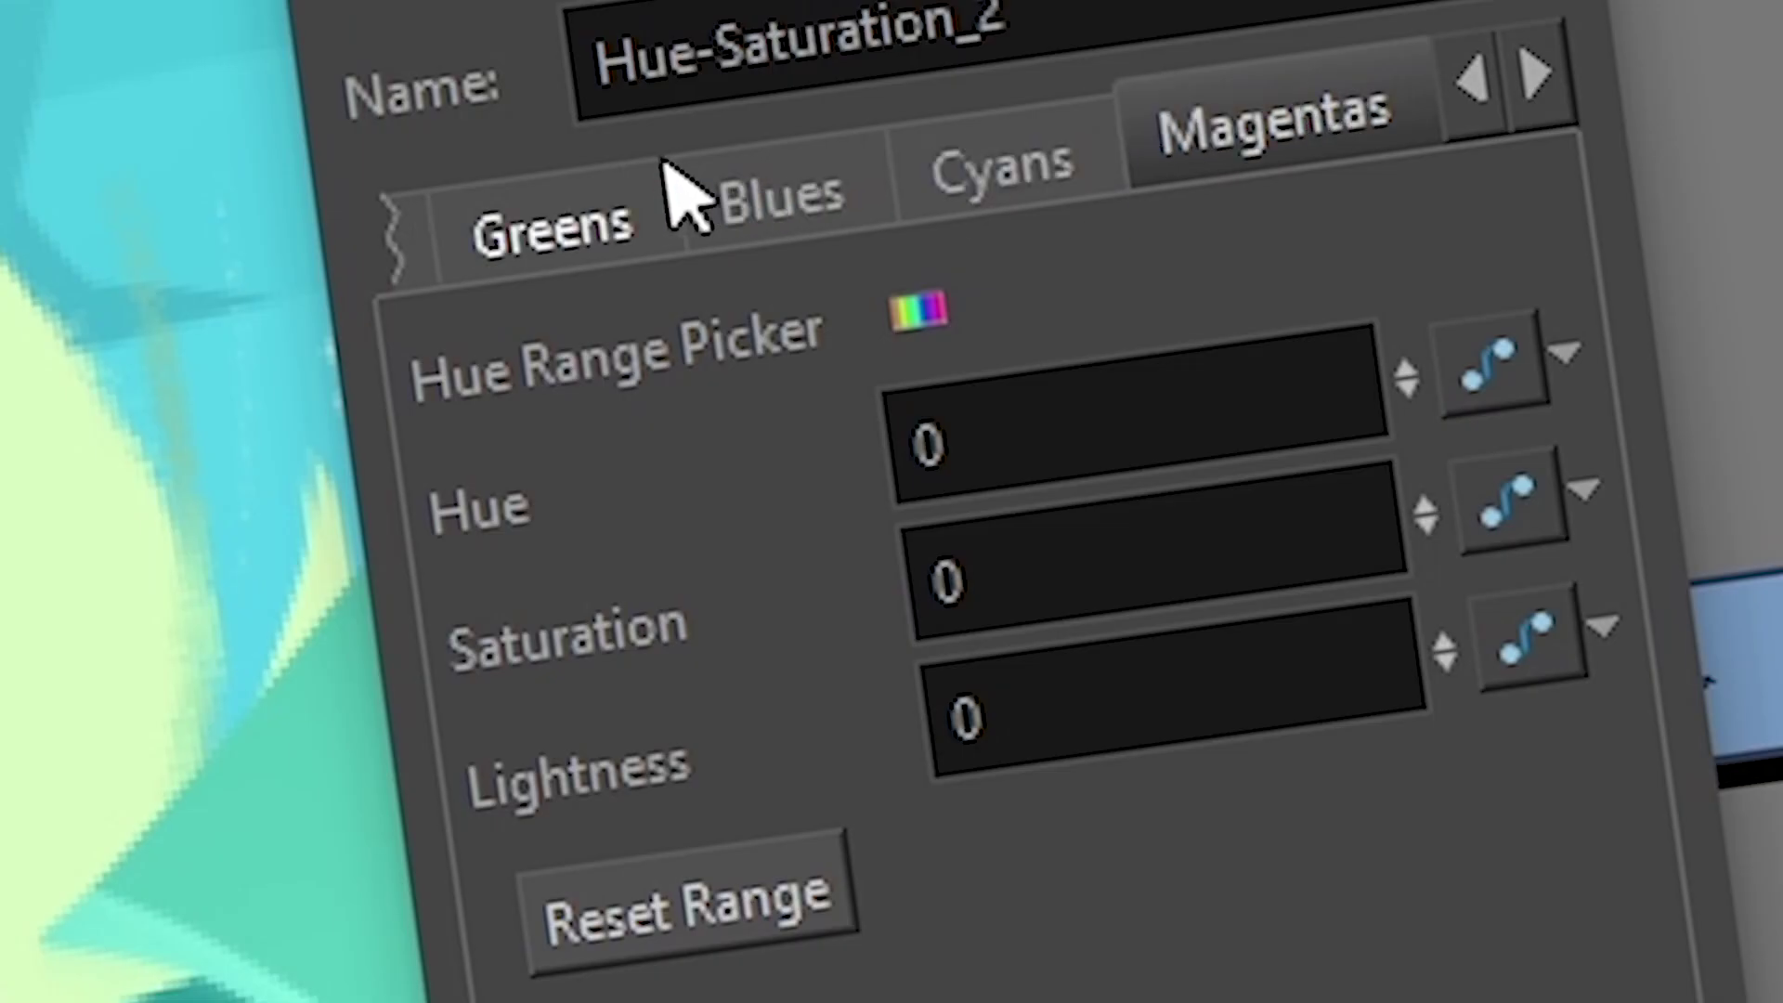
pyautogui.click(645, 247)
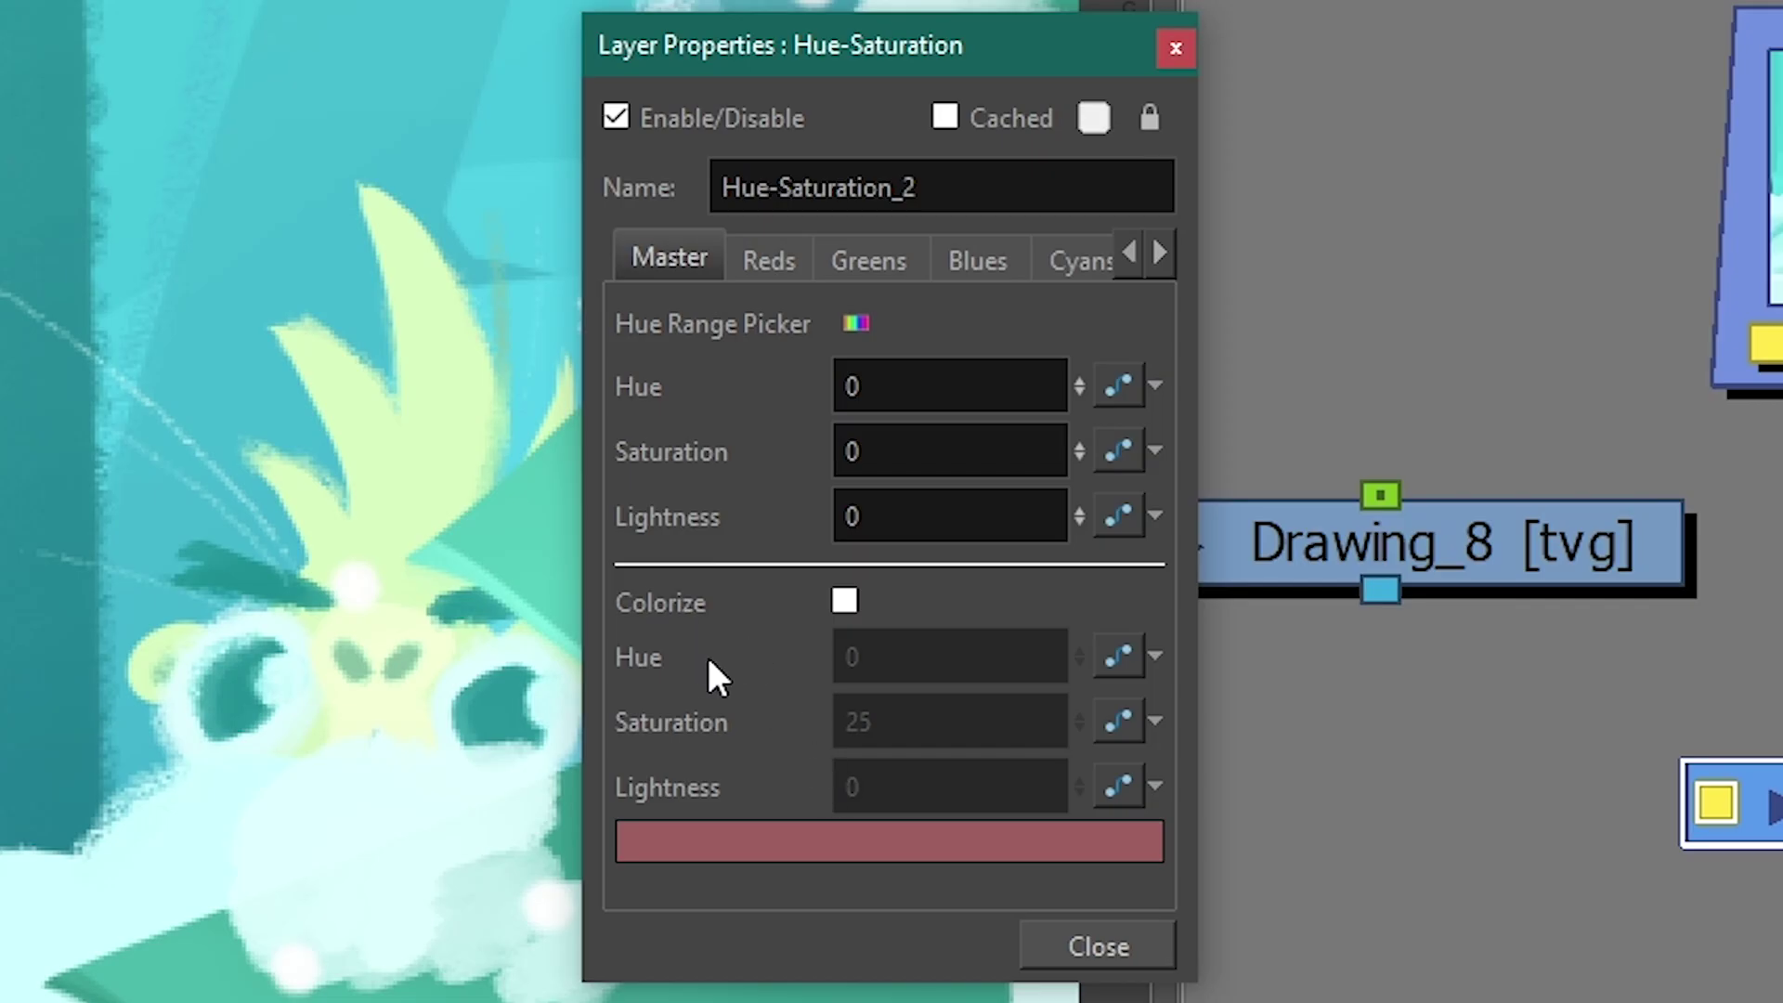
pyautogui.click(765, 262)
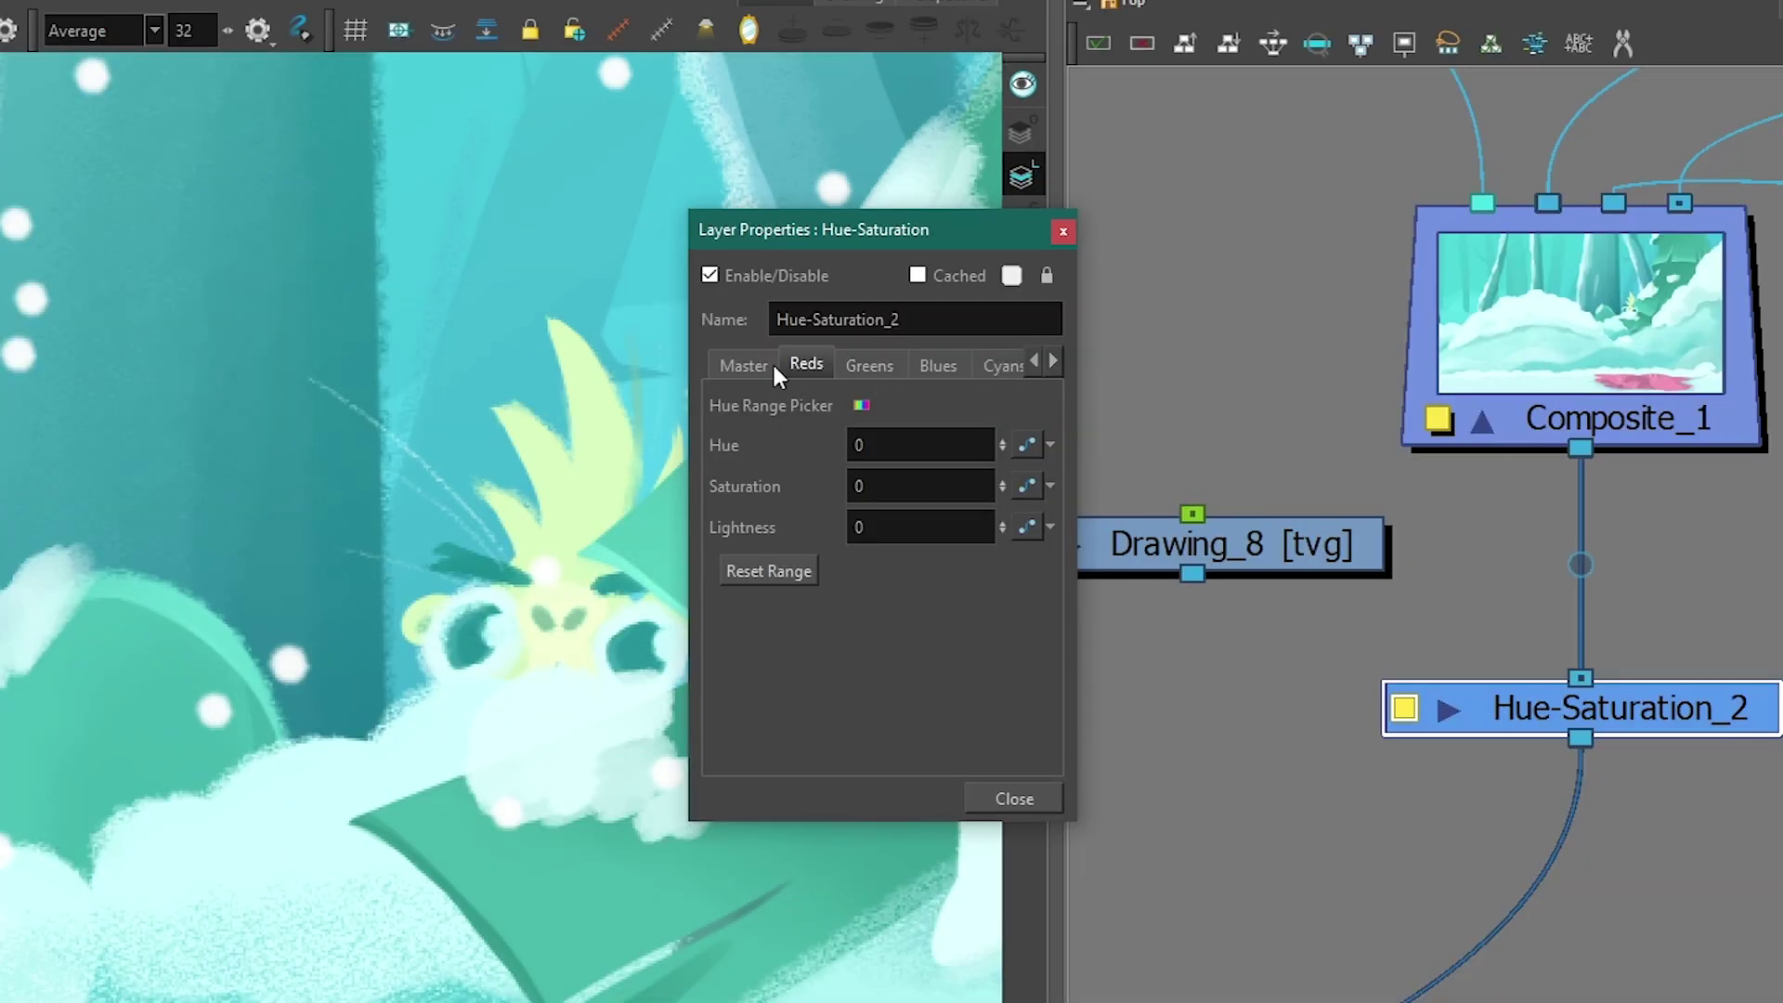
pyautogui.click(743, 367)
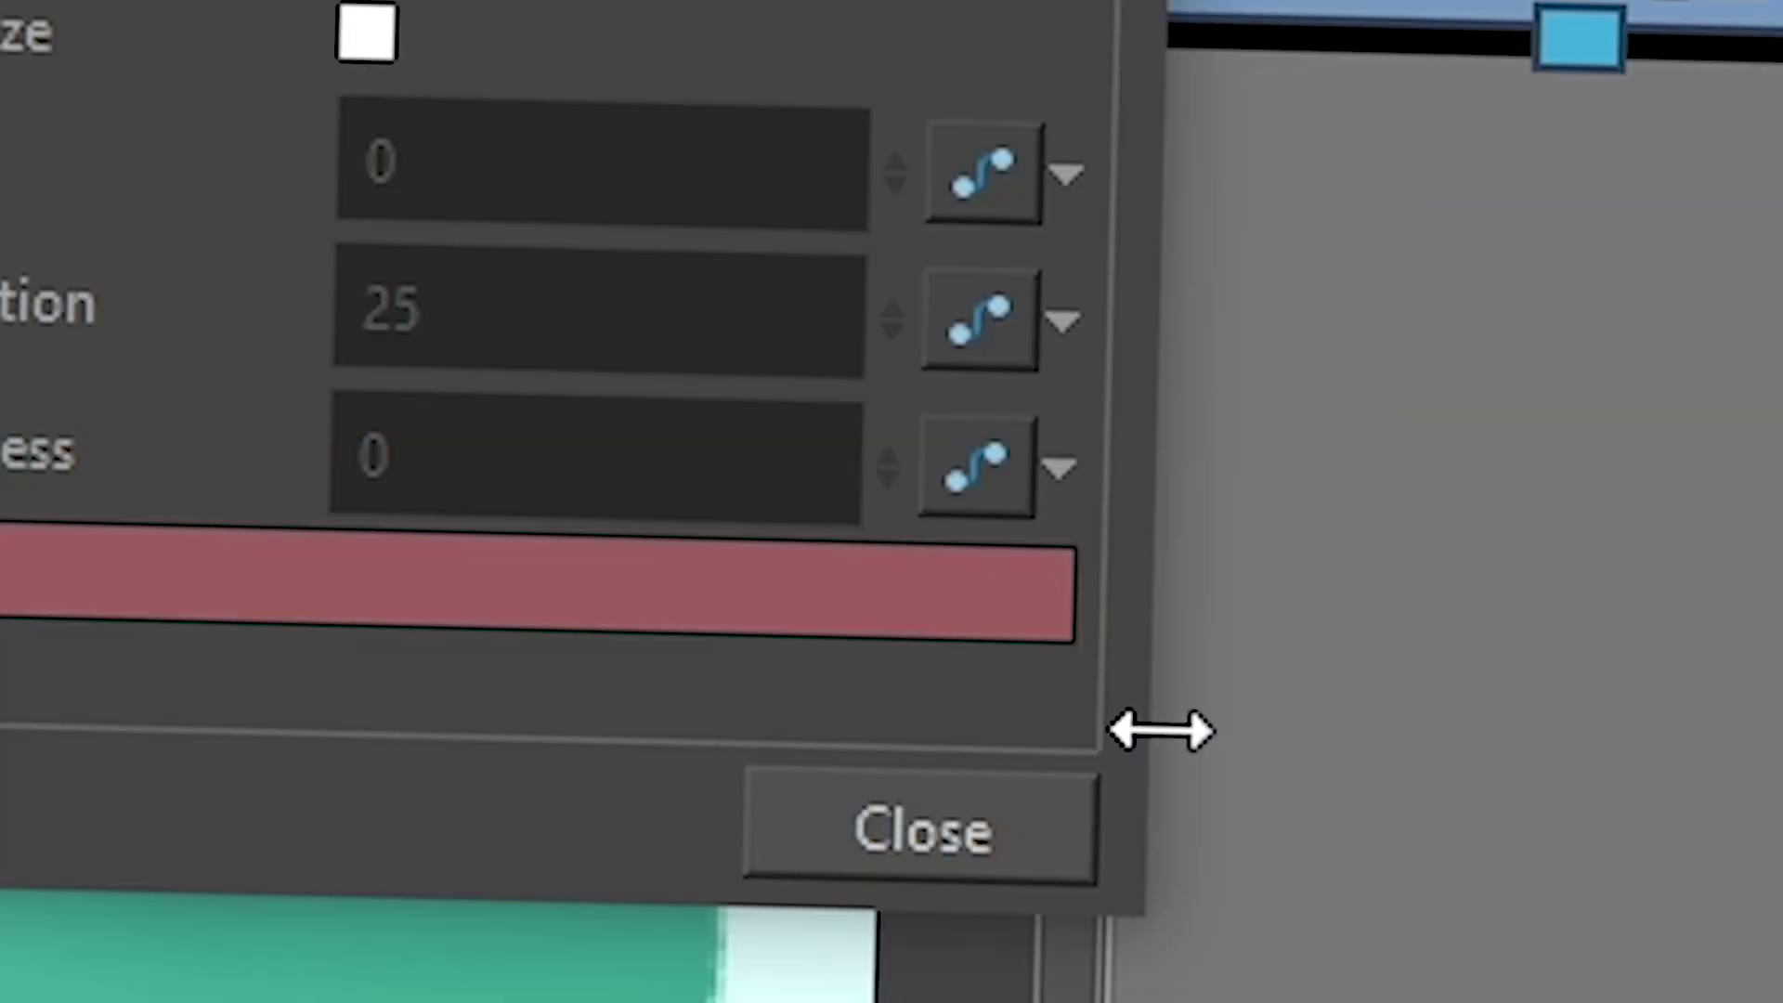
pyautogui.moveTo(1160, 731); pyautogui.dragTo(1782, 221)
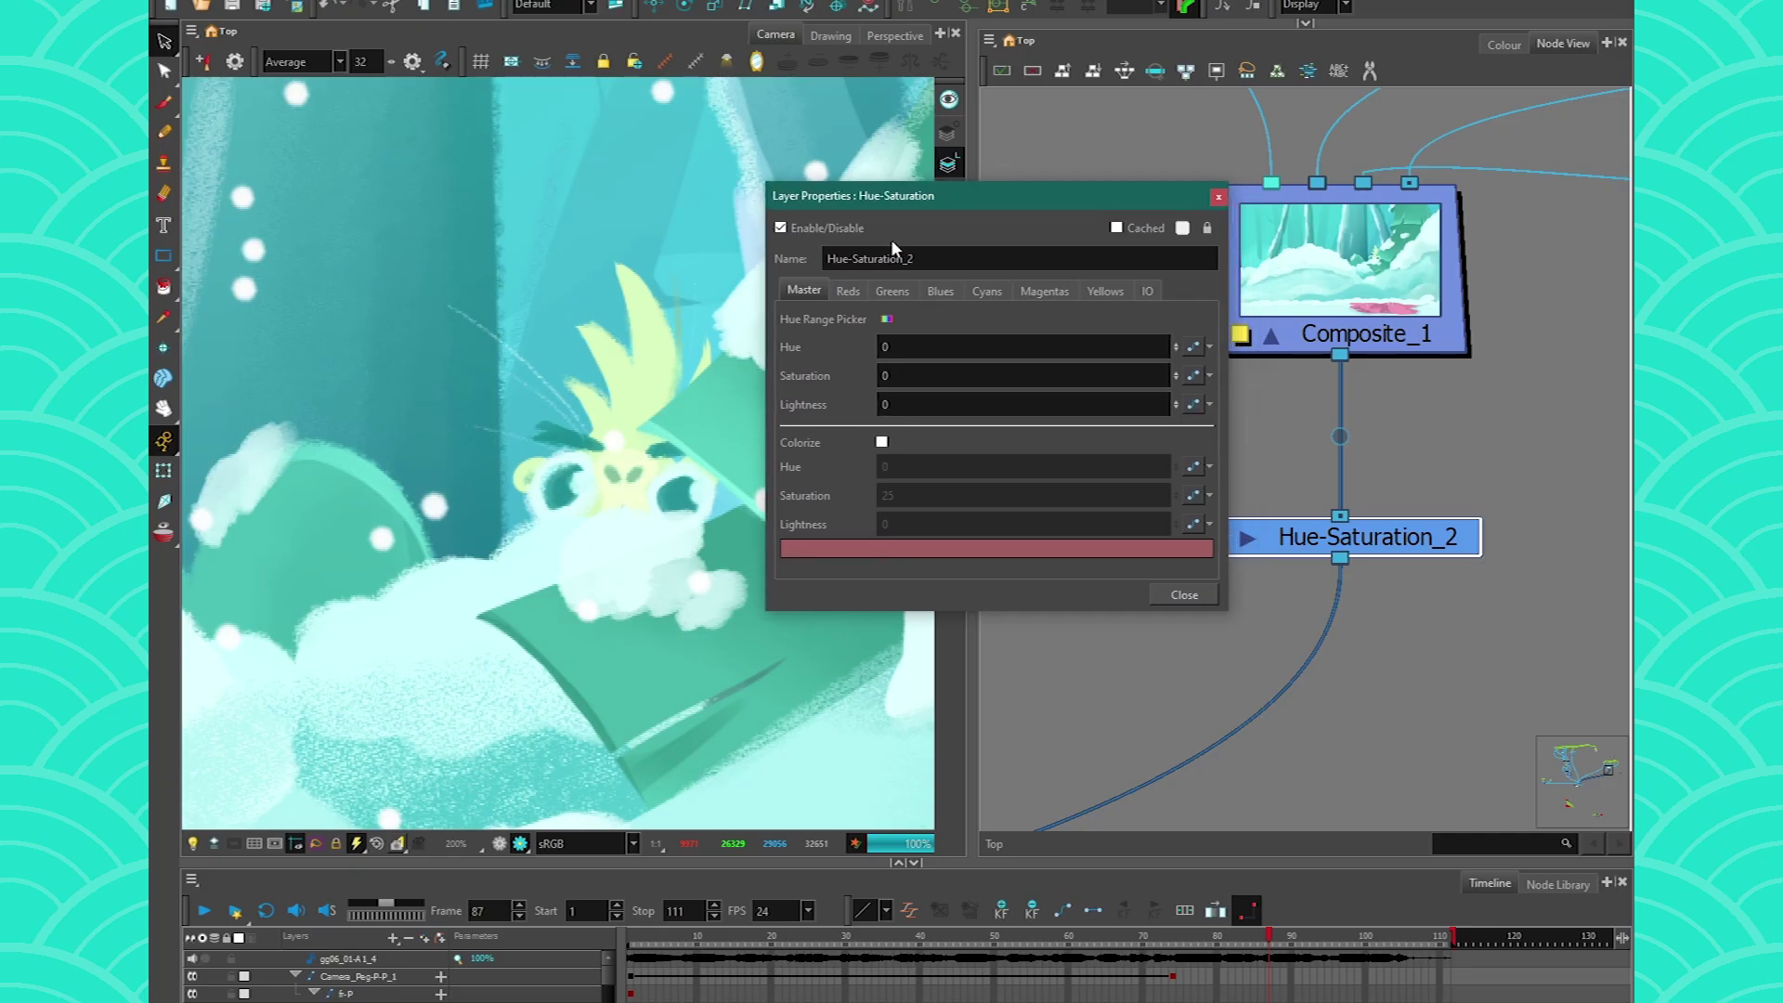
pyautogui.click(929, 375)
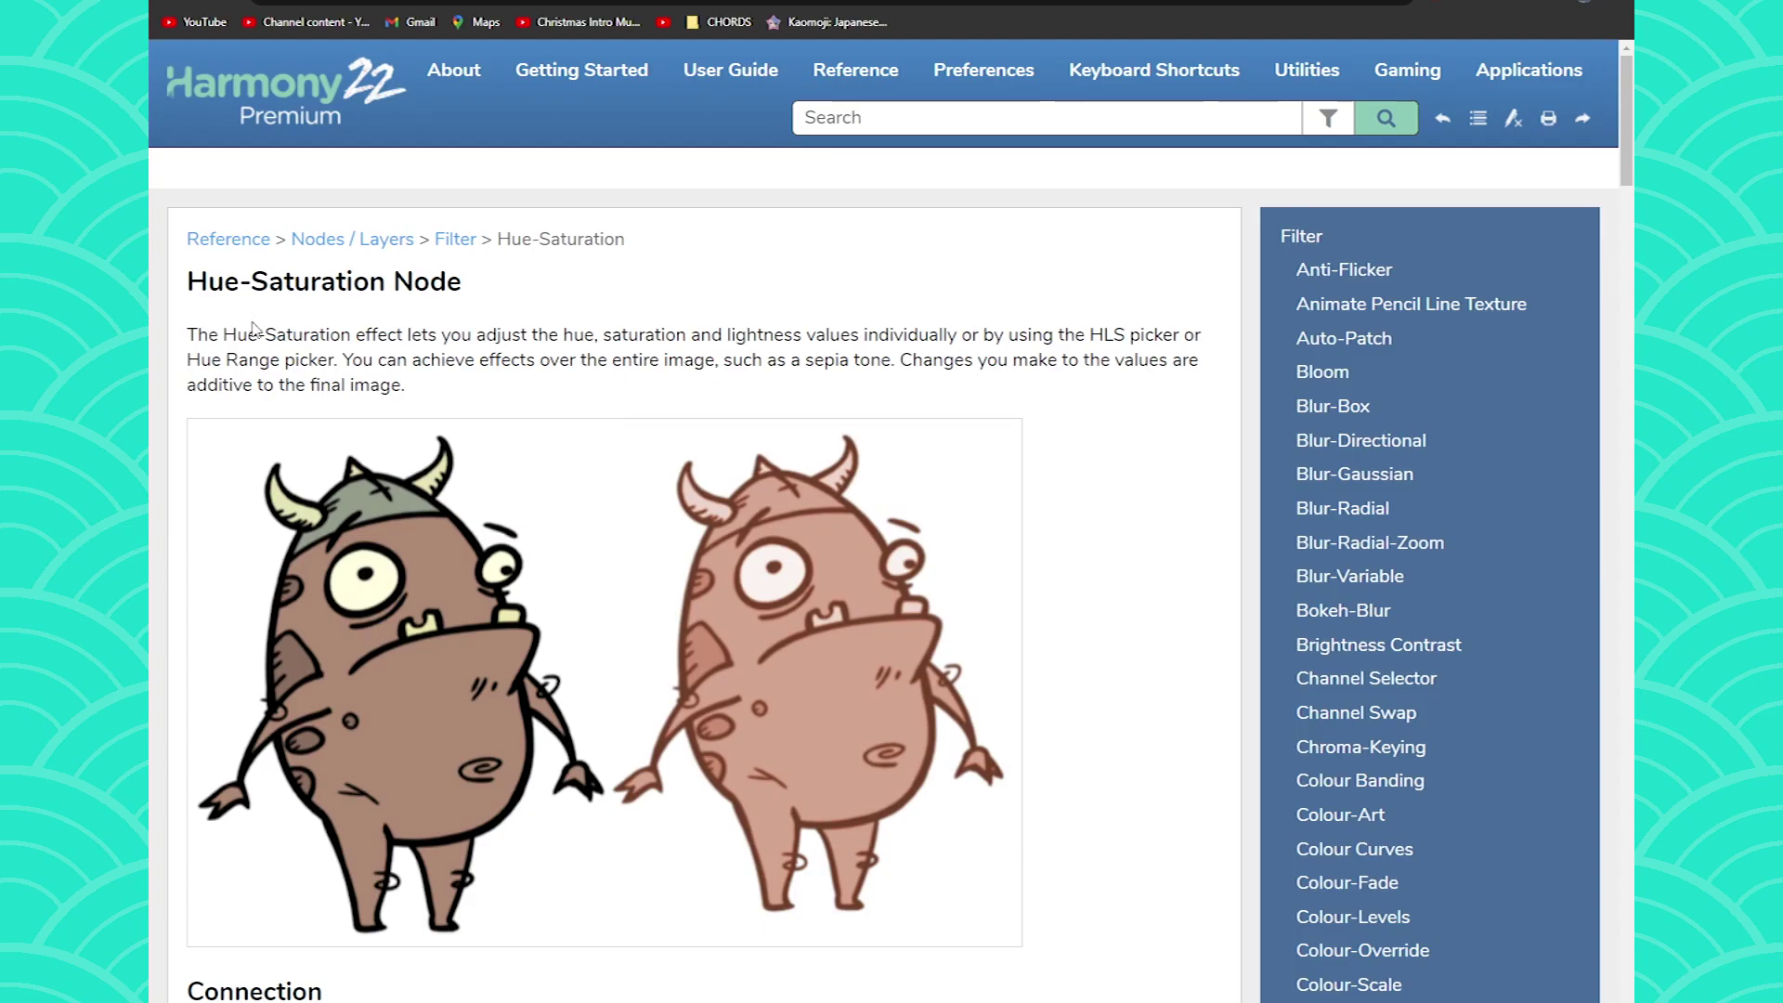
# Scroll the Hue-Saturation Node help page through Connection, Layer Properties and the Master Tab table
pyautogui.moveTo(187, 281); pyautogui.dragTo(533, 330)
pyautogui.click(703, 396)
pyautogui.scroll(-7, 650, 418)
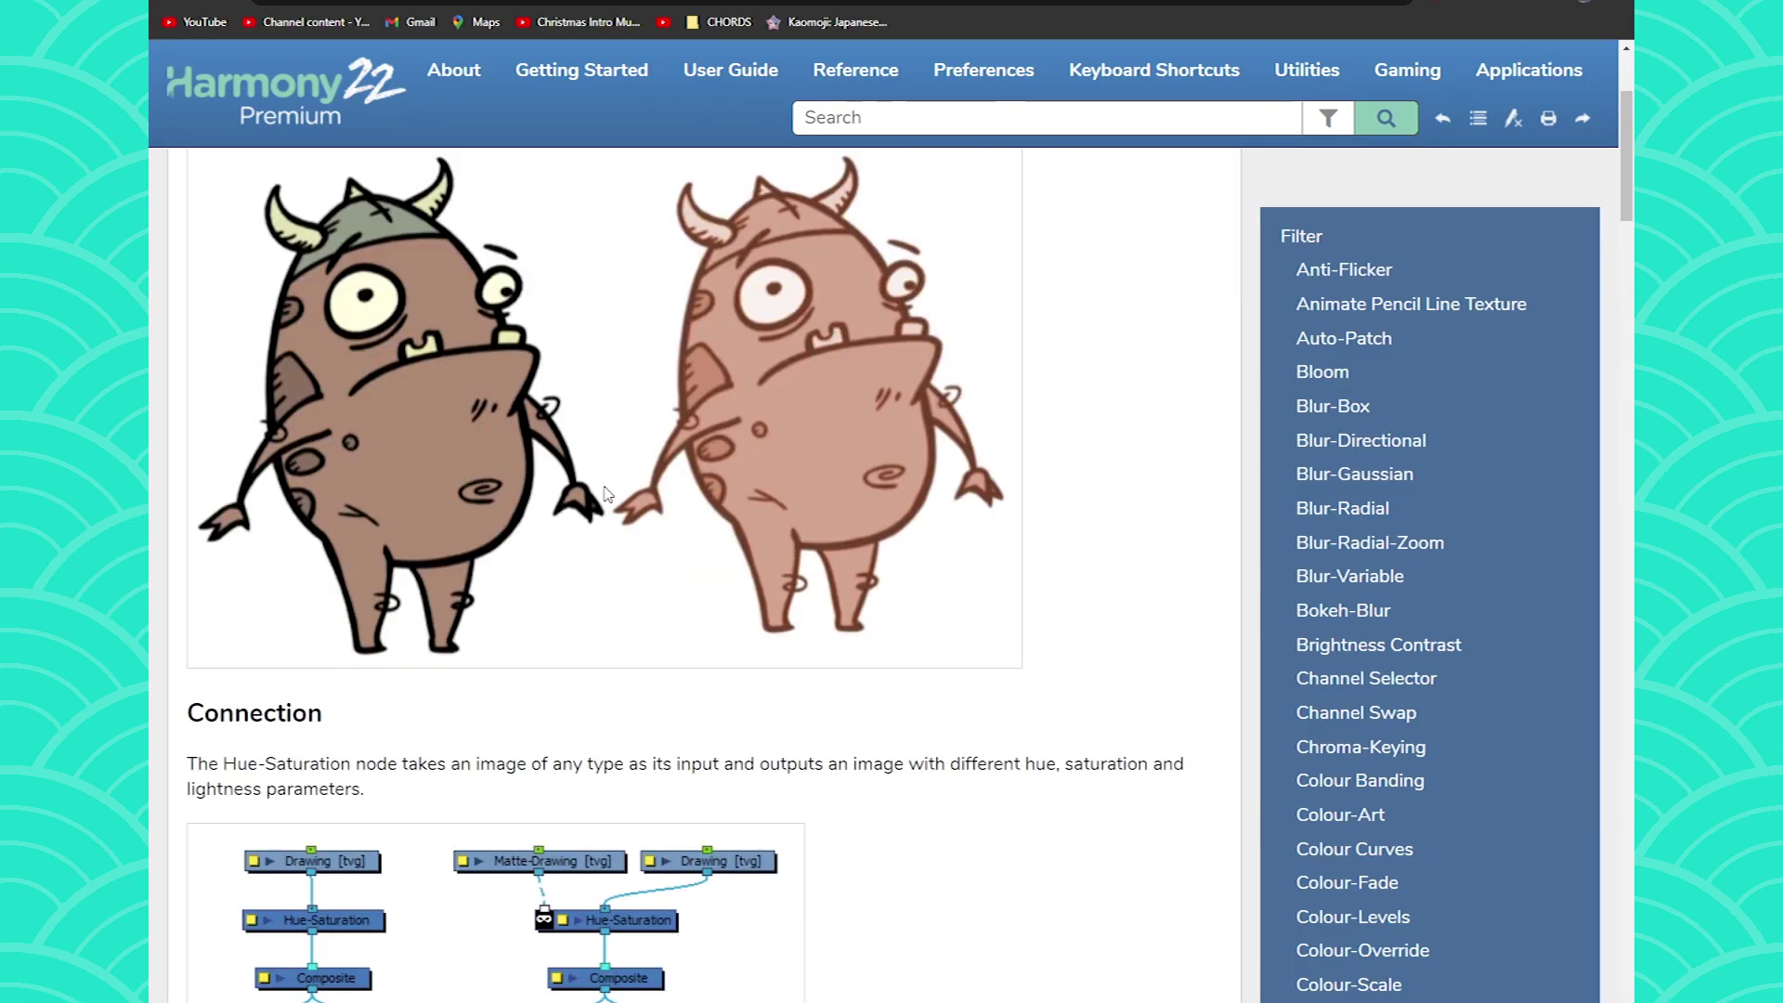
pyautogui.scroll(-7, 620, 459)
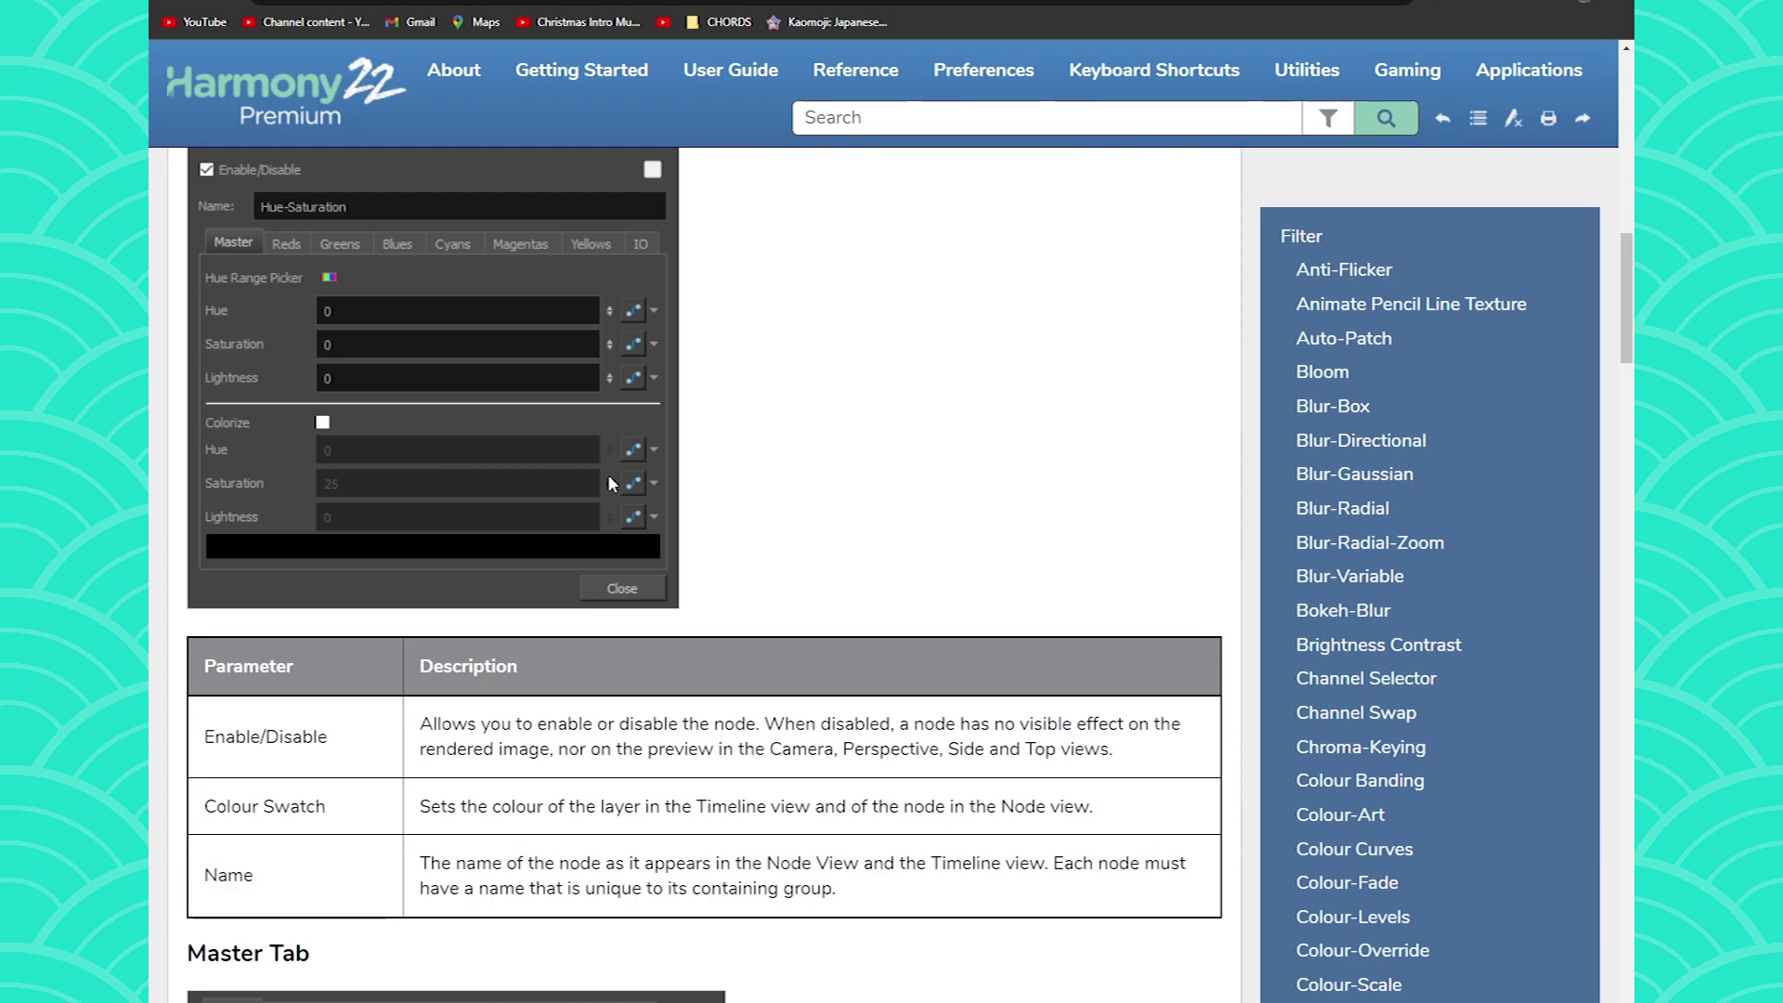
pyautogui.scroll(-12, 552, 509)
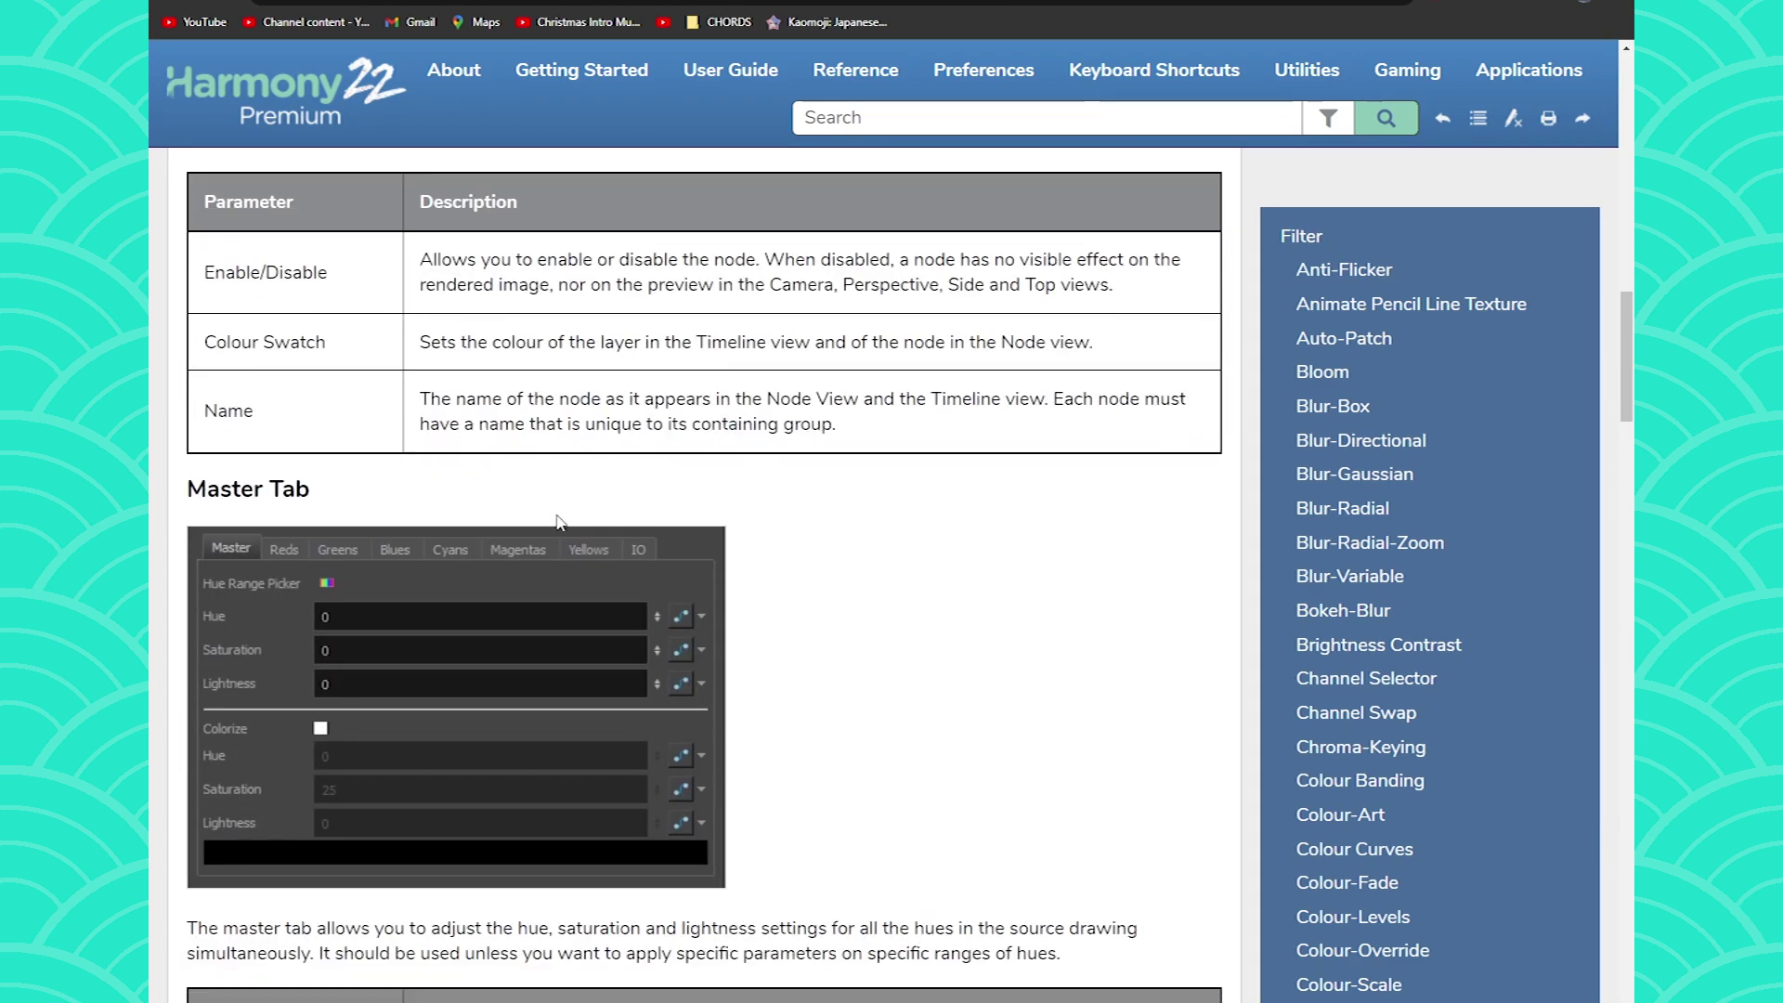
pyautogui.scroll(-3, 562, 522)
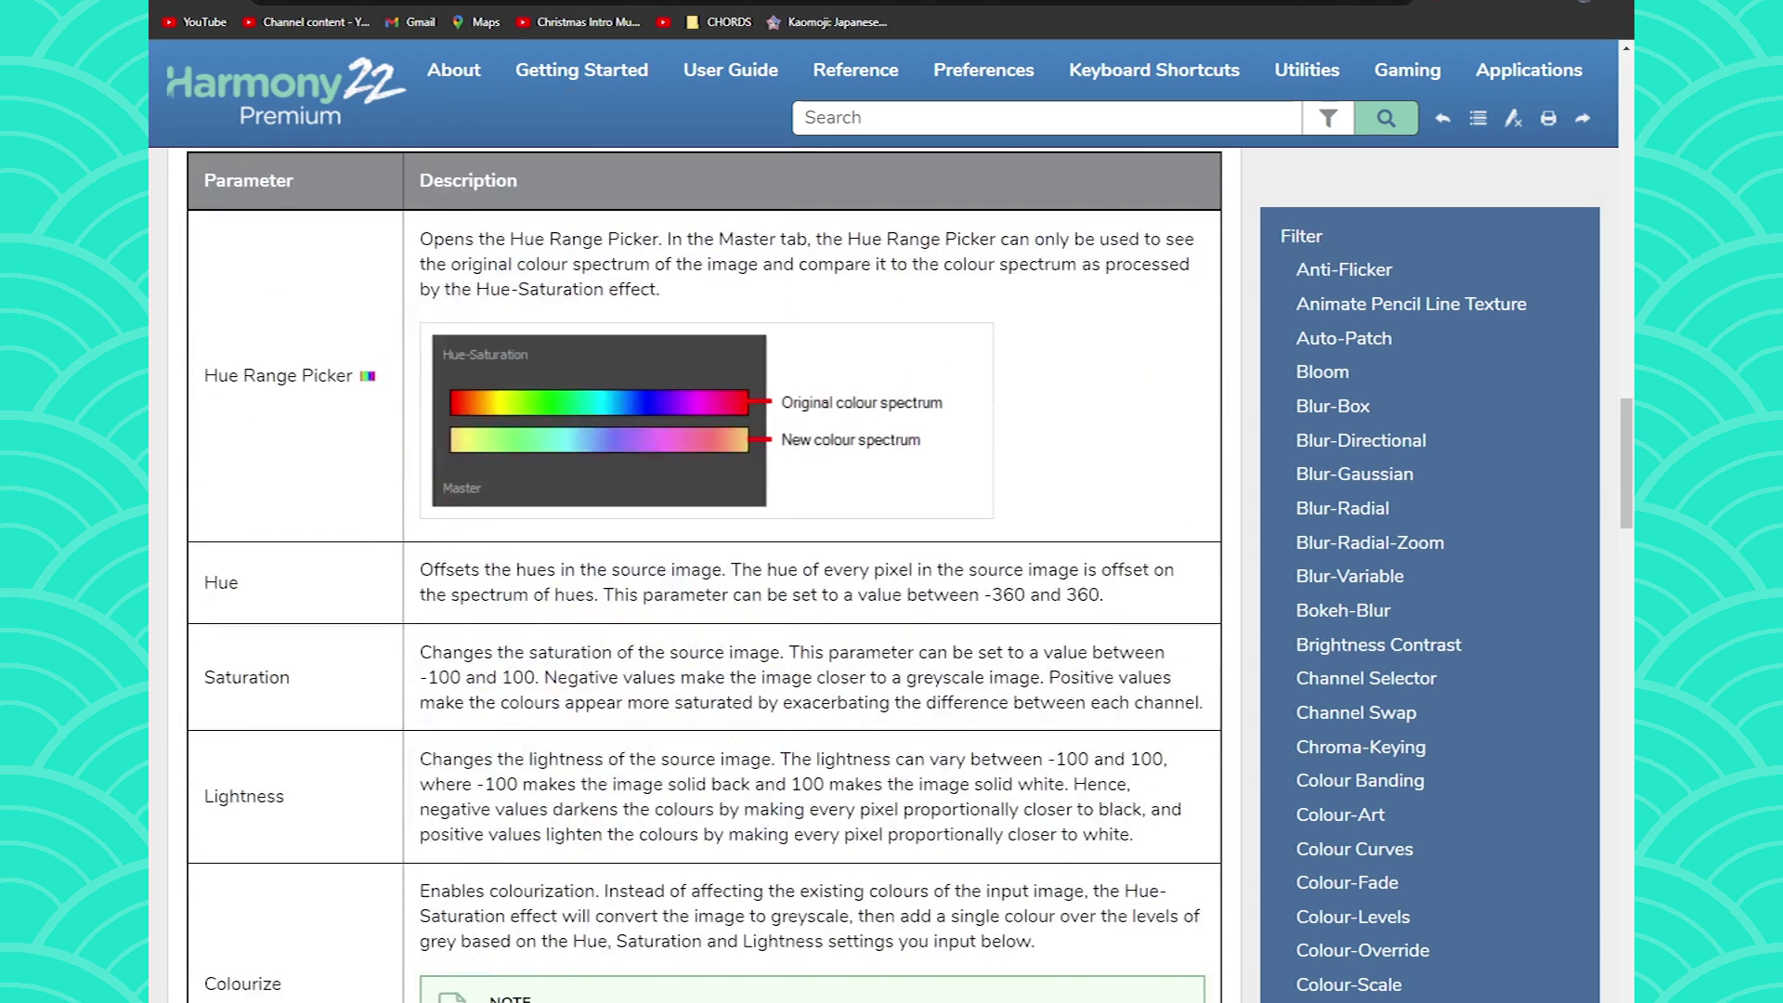
pyautogui.scroll(-4, 558, 526)
pyautogui.scroll(6, 553, 531)
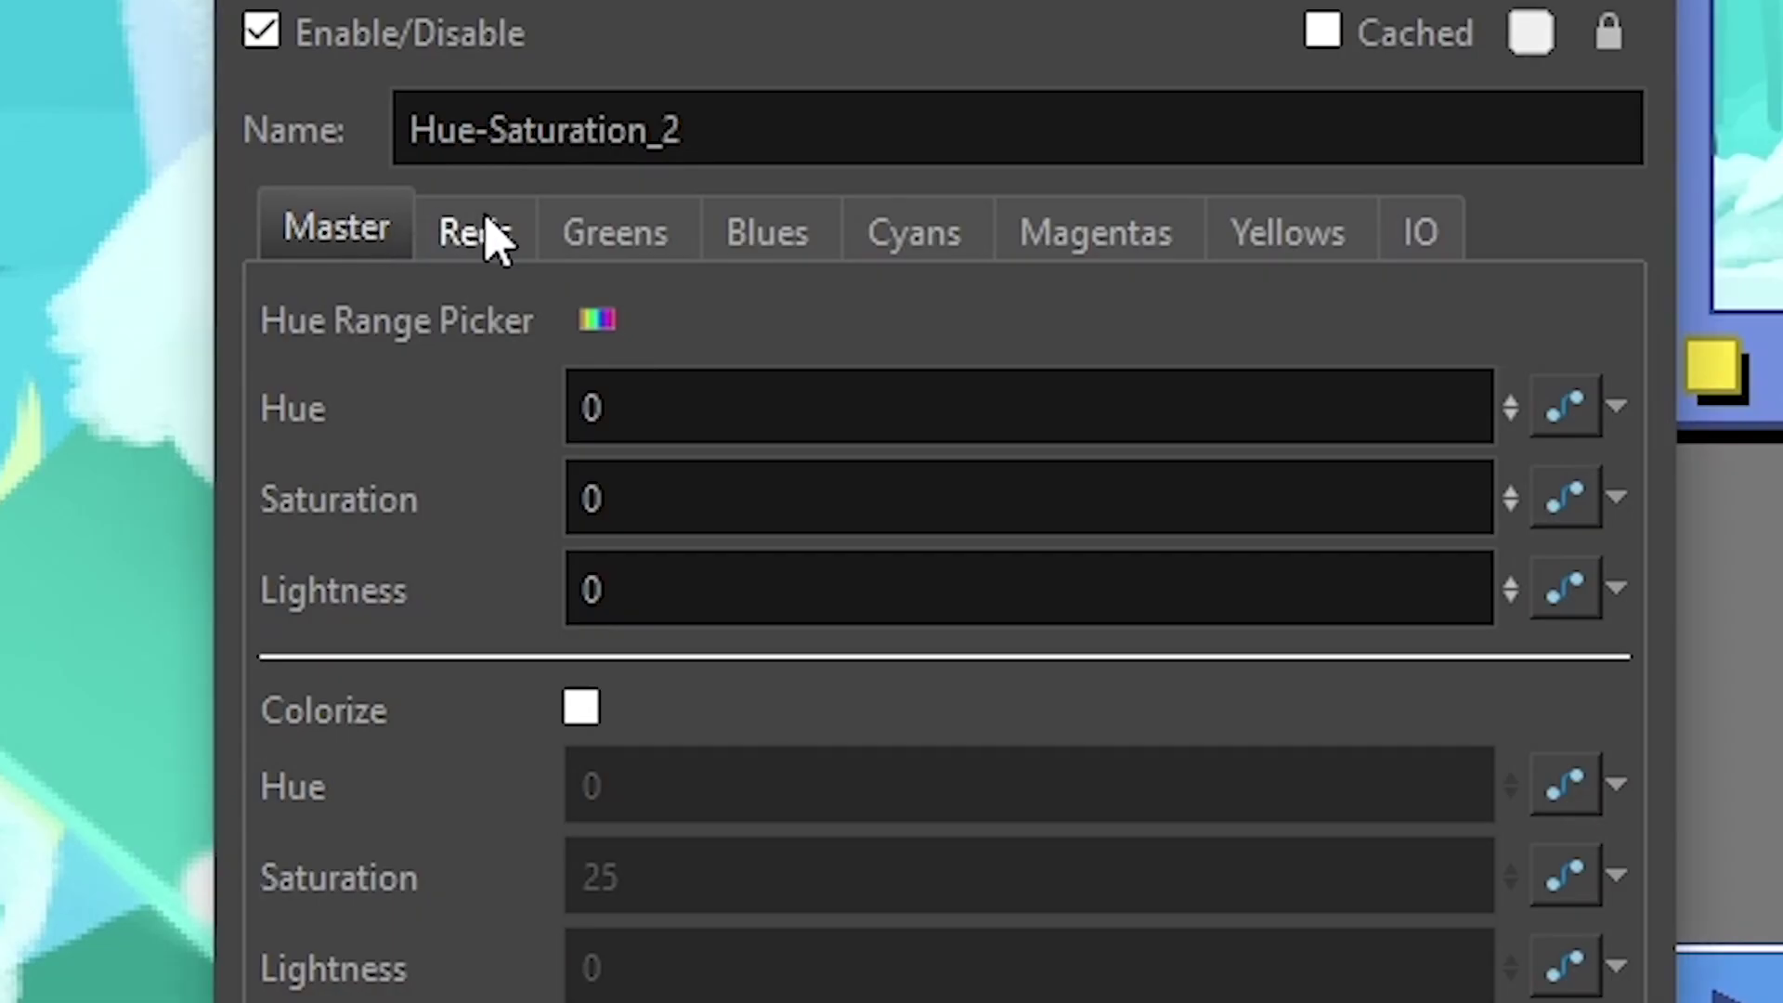
pyautogui.click(483, 234)
pyautogui.click(603, 244)
pyautogui.click(747, 236)
pyautogui.click(919, 238)
pyautogui.click(1096, 238)
pyautogui.click(1276, 243)
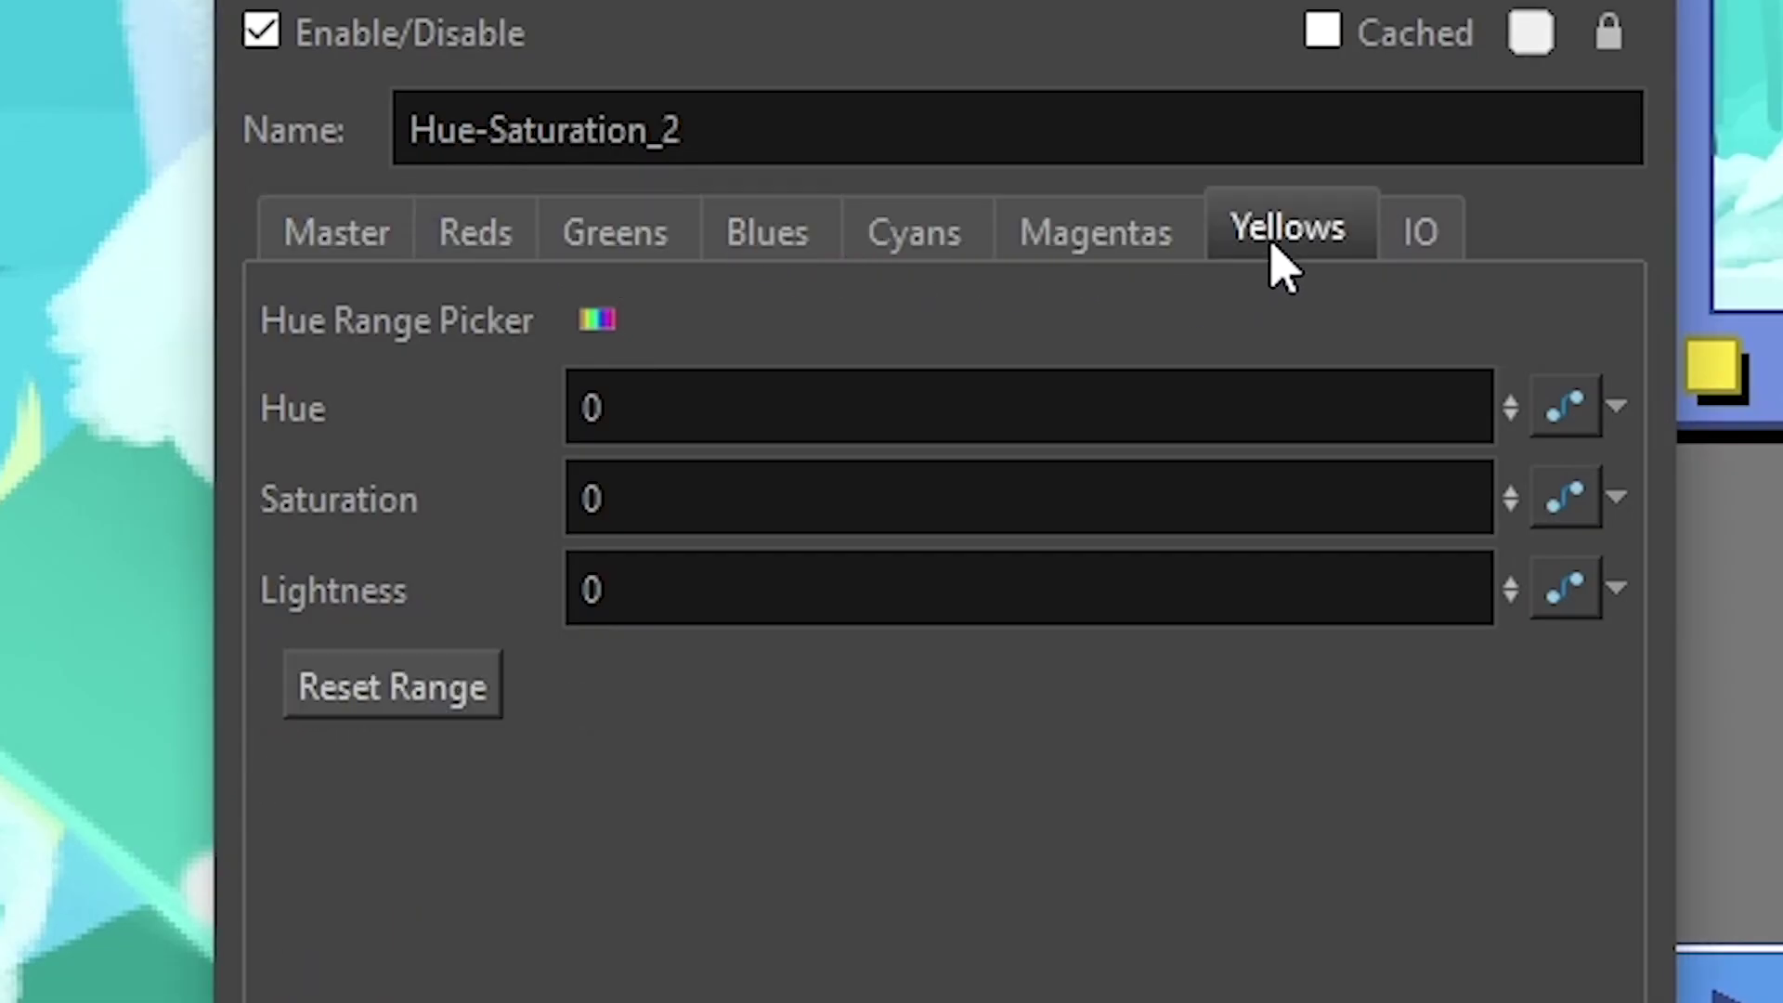
pyautogui.click(1407, 234)
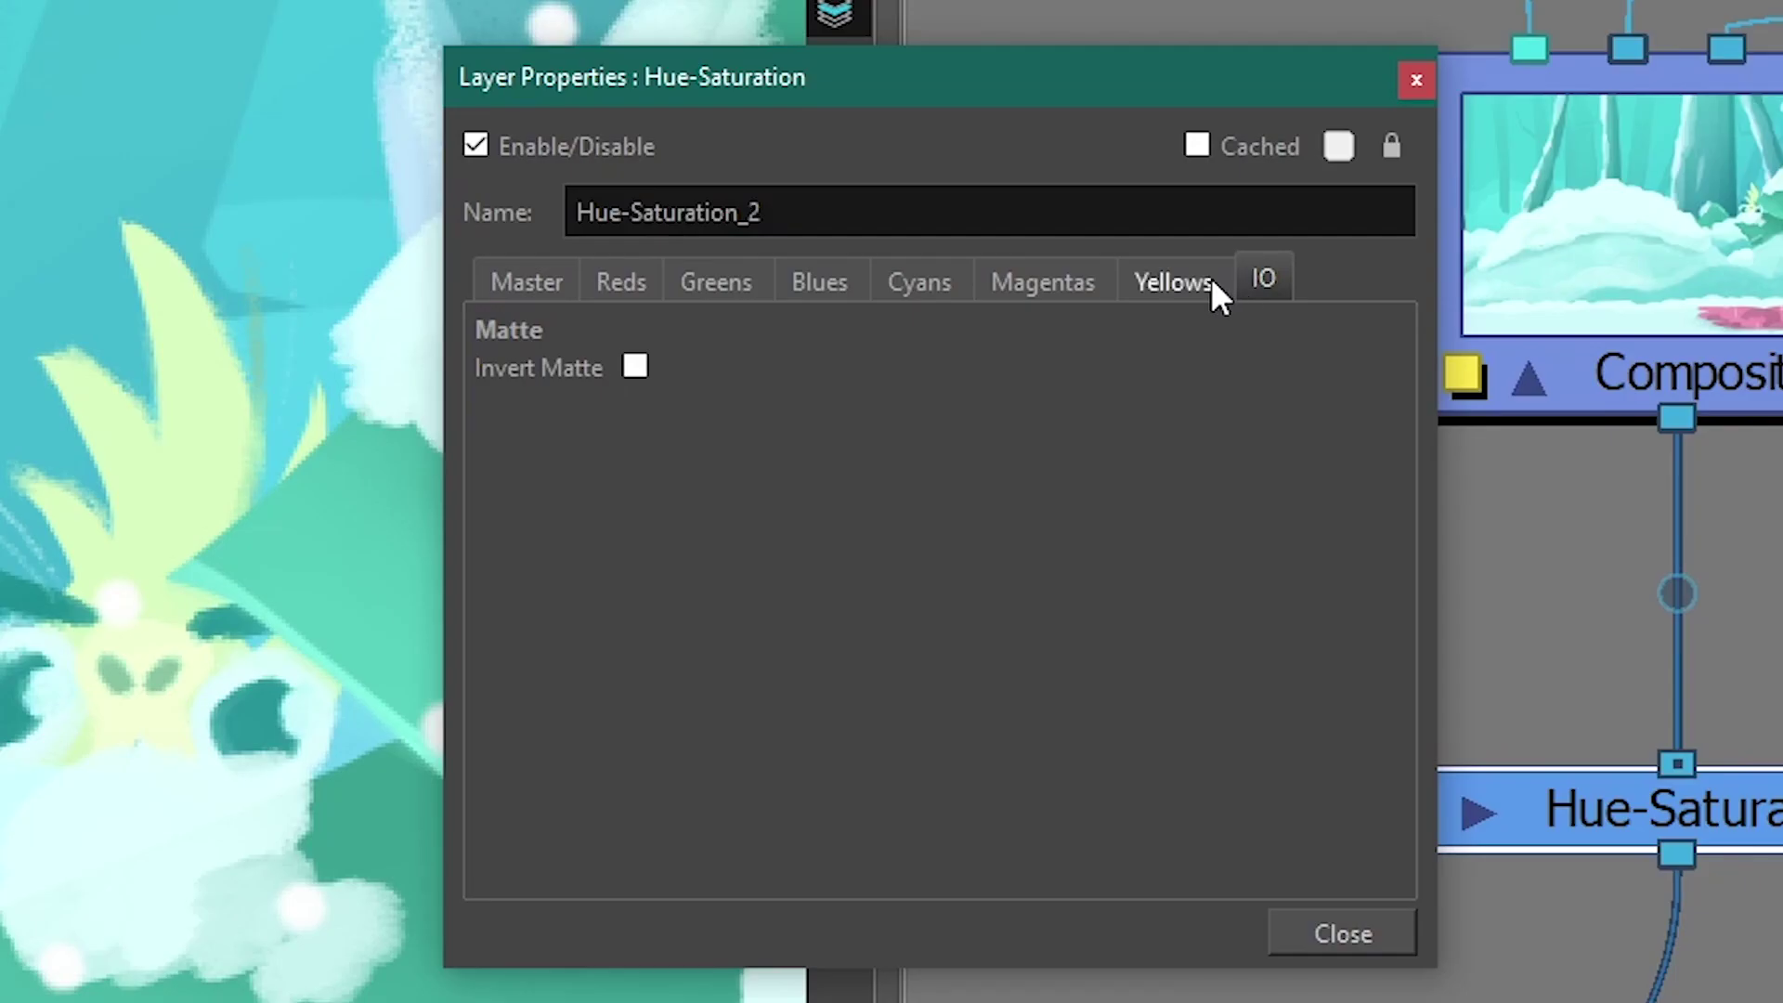
pyautogui.click(675, 437)
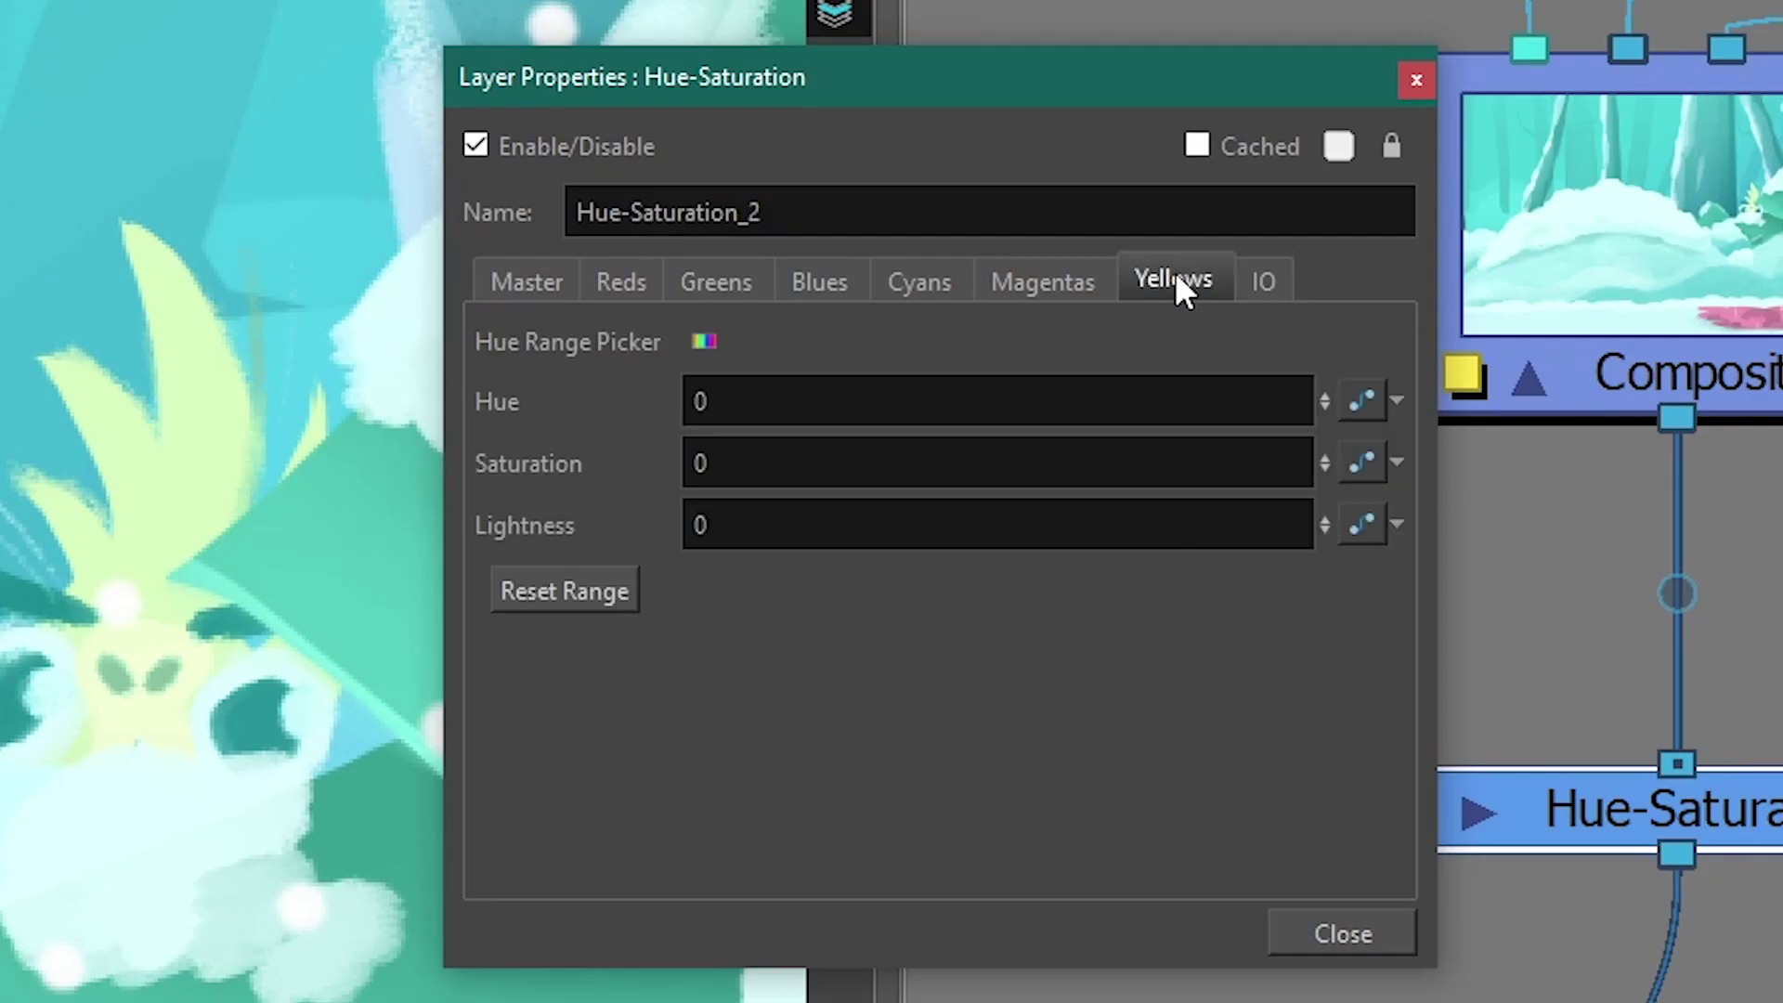
pyautogui.click(558, 286)
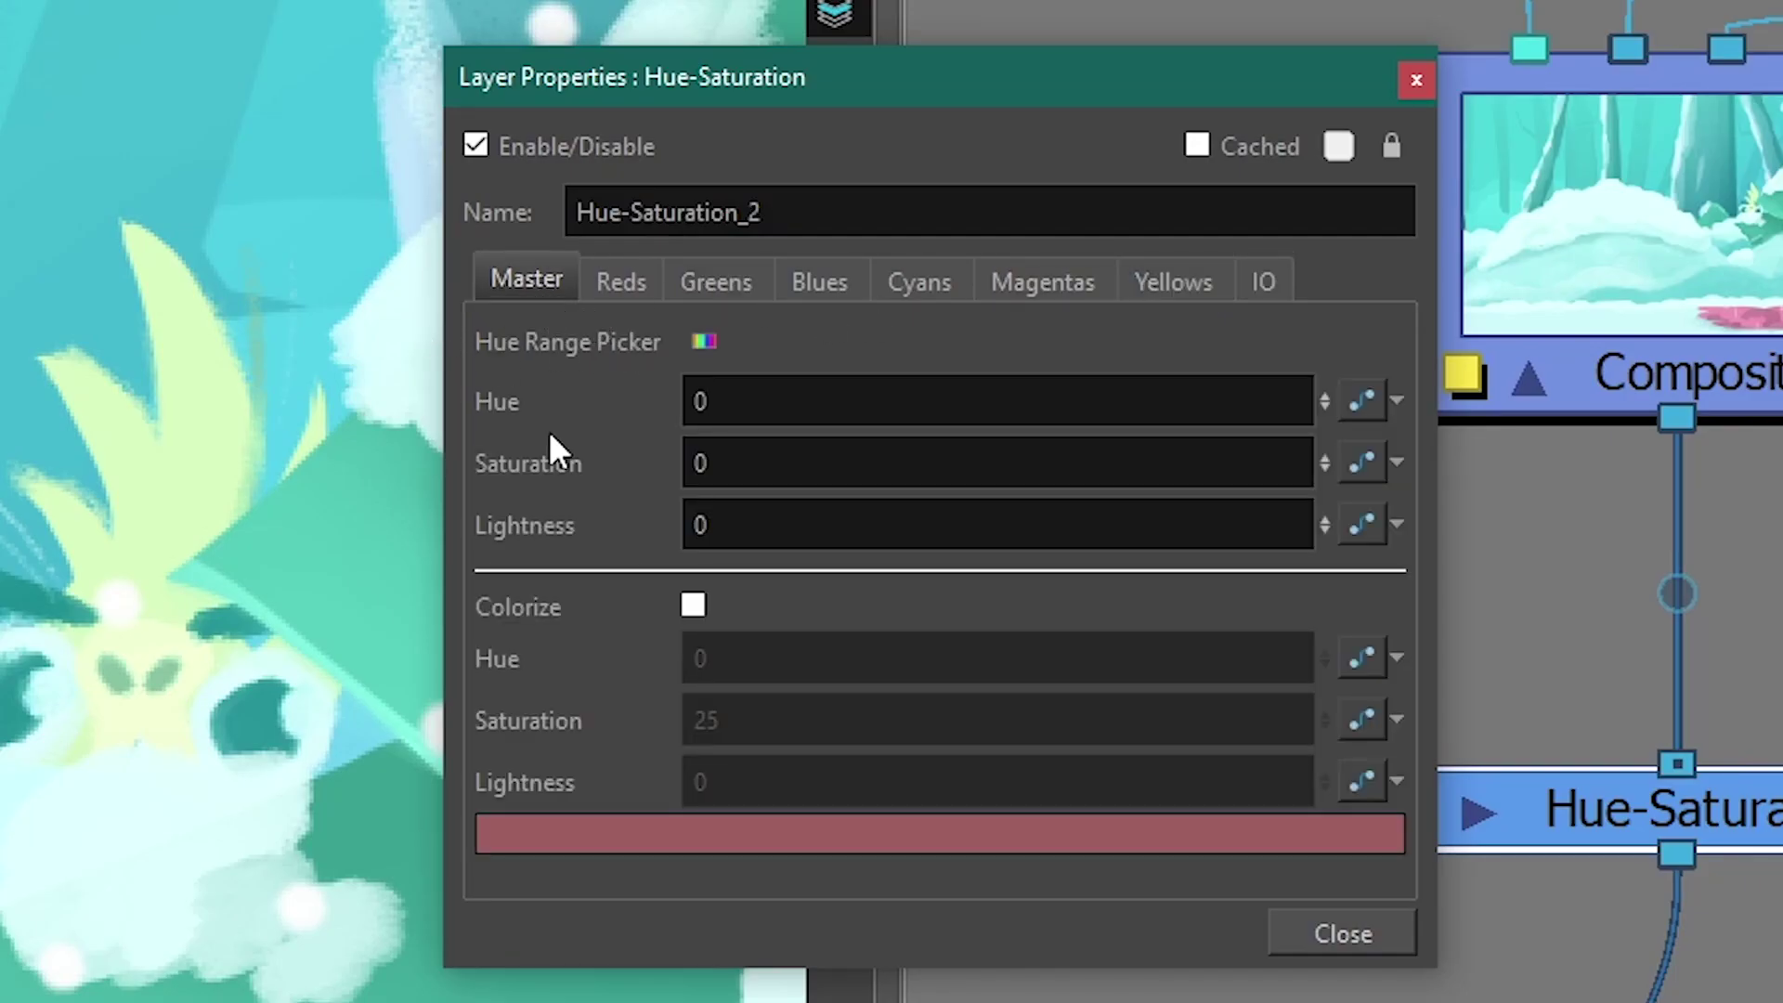
pyautogui.click(620, 281)
pyautogui.click(716, 281)
pyautogui.click(819, 282)
pyautogui.click(920, 281)
pyautogui.click(1043, 281)
pyautogui.press('Right')
pyautogui.click(1044, 279)
pyautogui.click(919, 281)
pyautogui.click(819, 282)
pyautogui.click(716, 281)
pyautogui.click(621, 281)
pyautogui.click(527, 279)
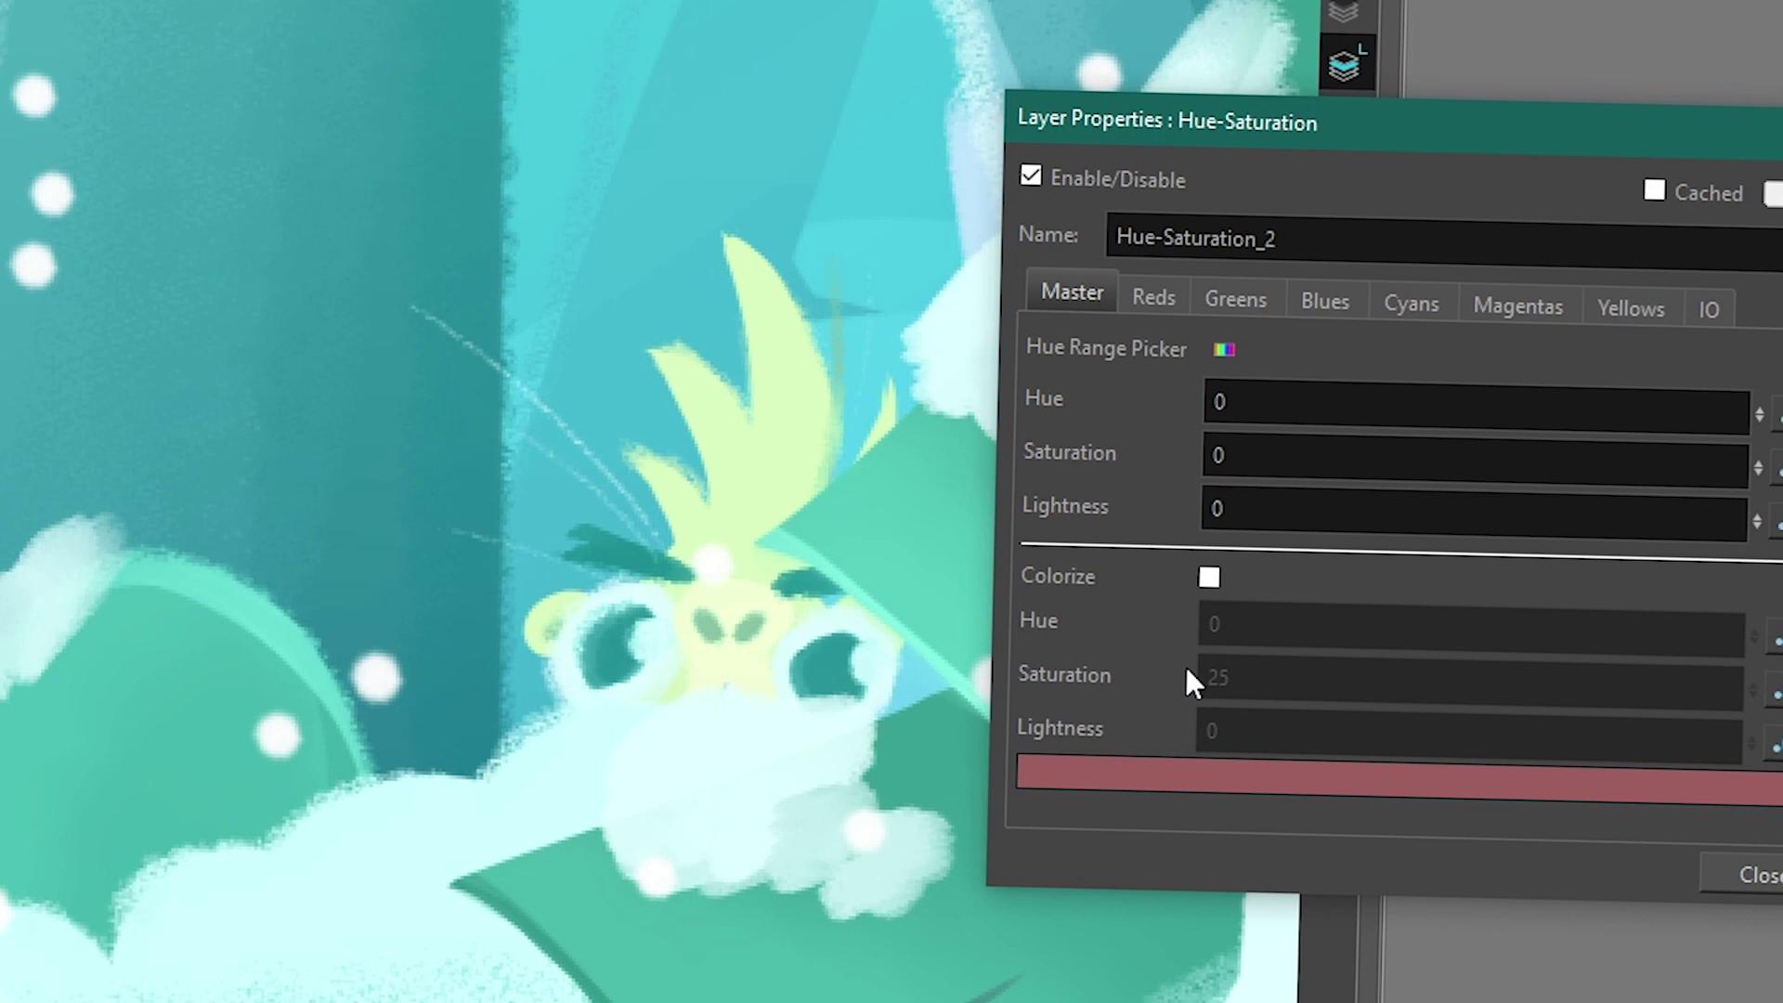
# Turn on Colorize with Saturation 25 and bring up the HSL Picker for the tint
pyautogui.click(1208, 577)
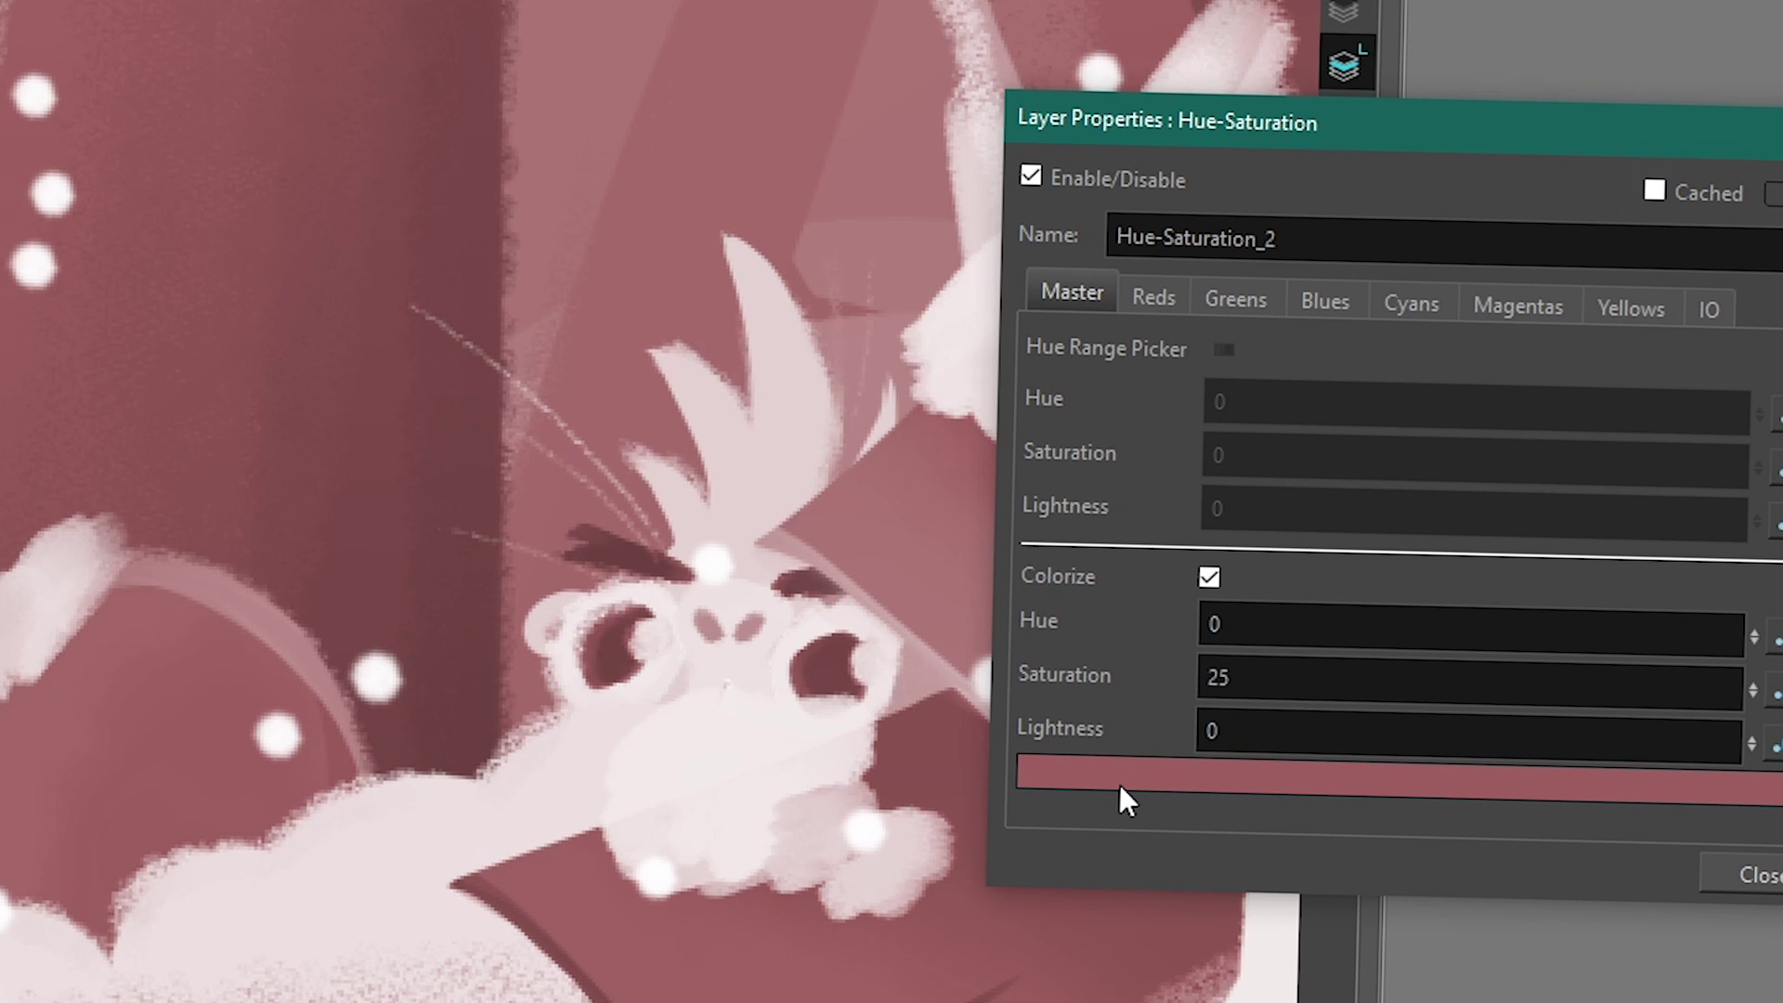
pyautogui.doubleClick(1219, 635)
pyautogui.click(1220, 732)
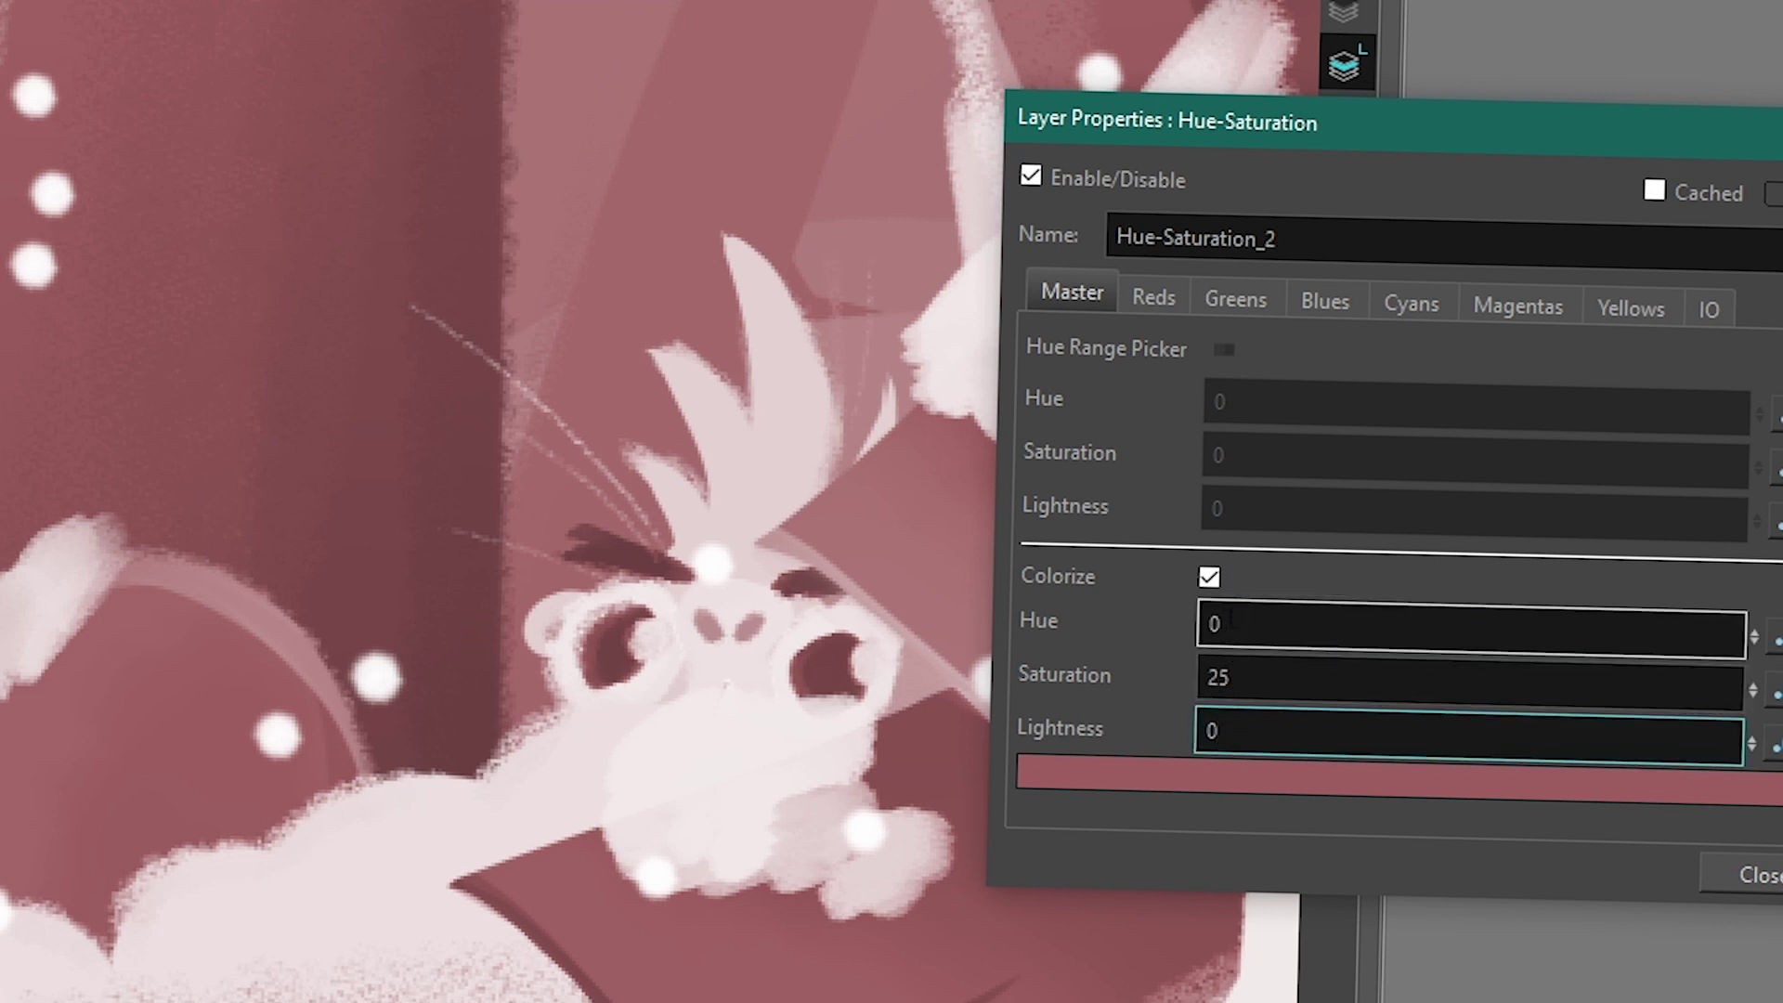
pyautogui.click(1135, 770)
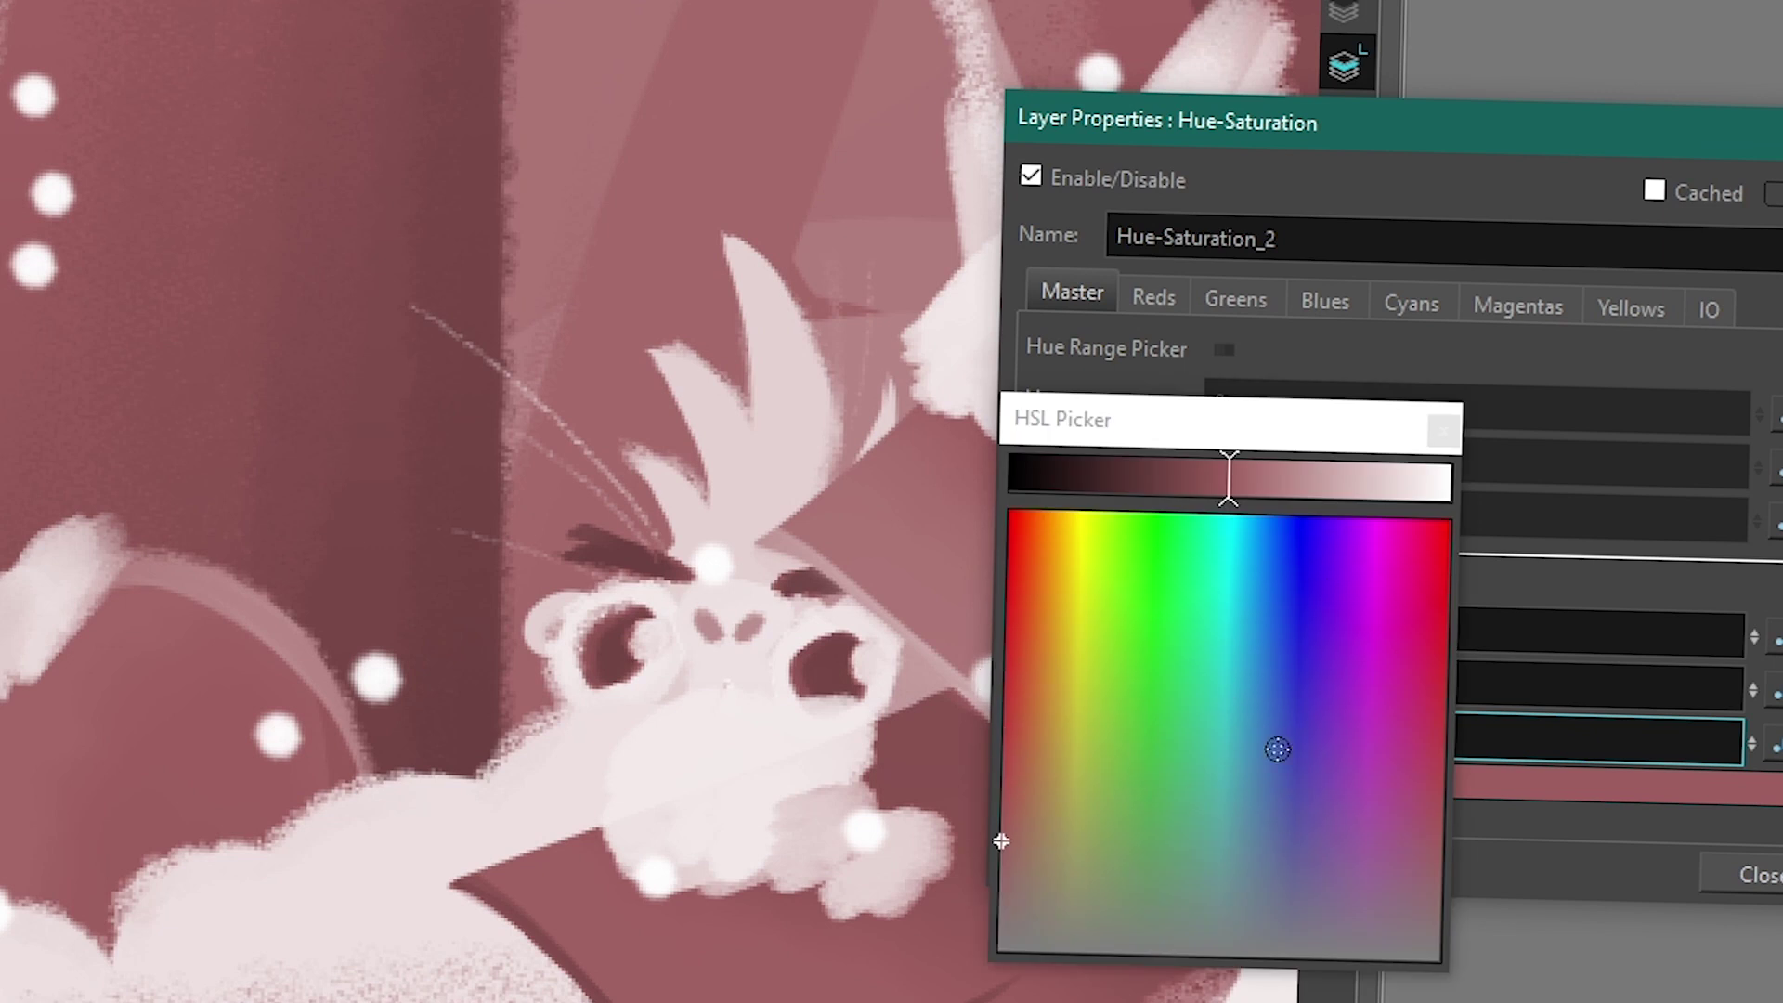
# Set the tint lightness to midway and try magenta, green and blue tints
pyautogui.moveTo(1220, 471)
pyautogui.mouseDown()
pyautogui.moveTo(1445, 486)
pyautogui.moveTo(1011, 481)
pyautogui.mouseUp()
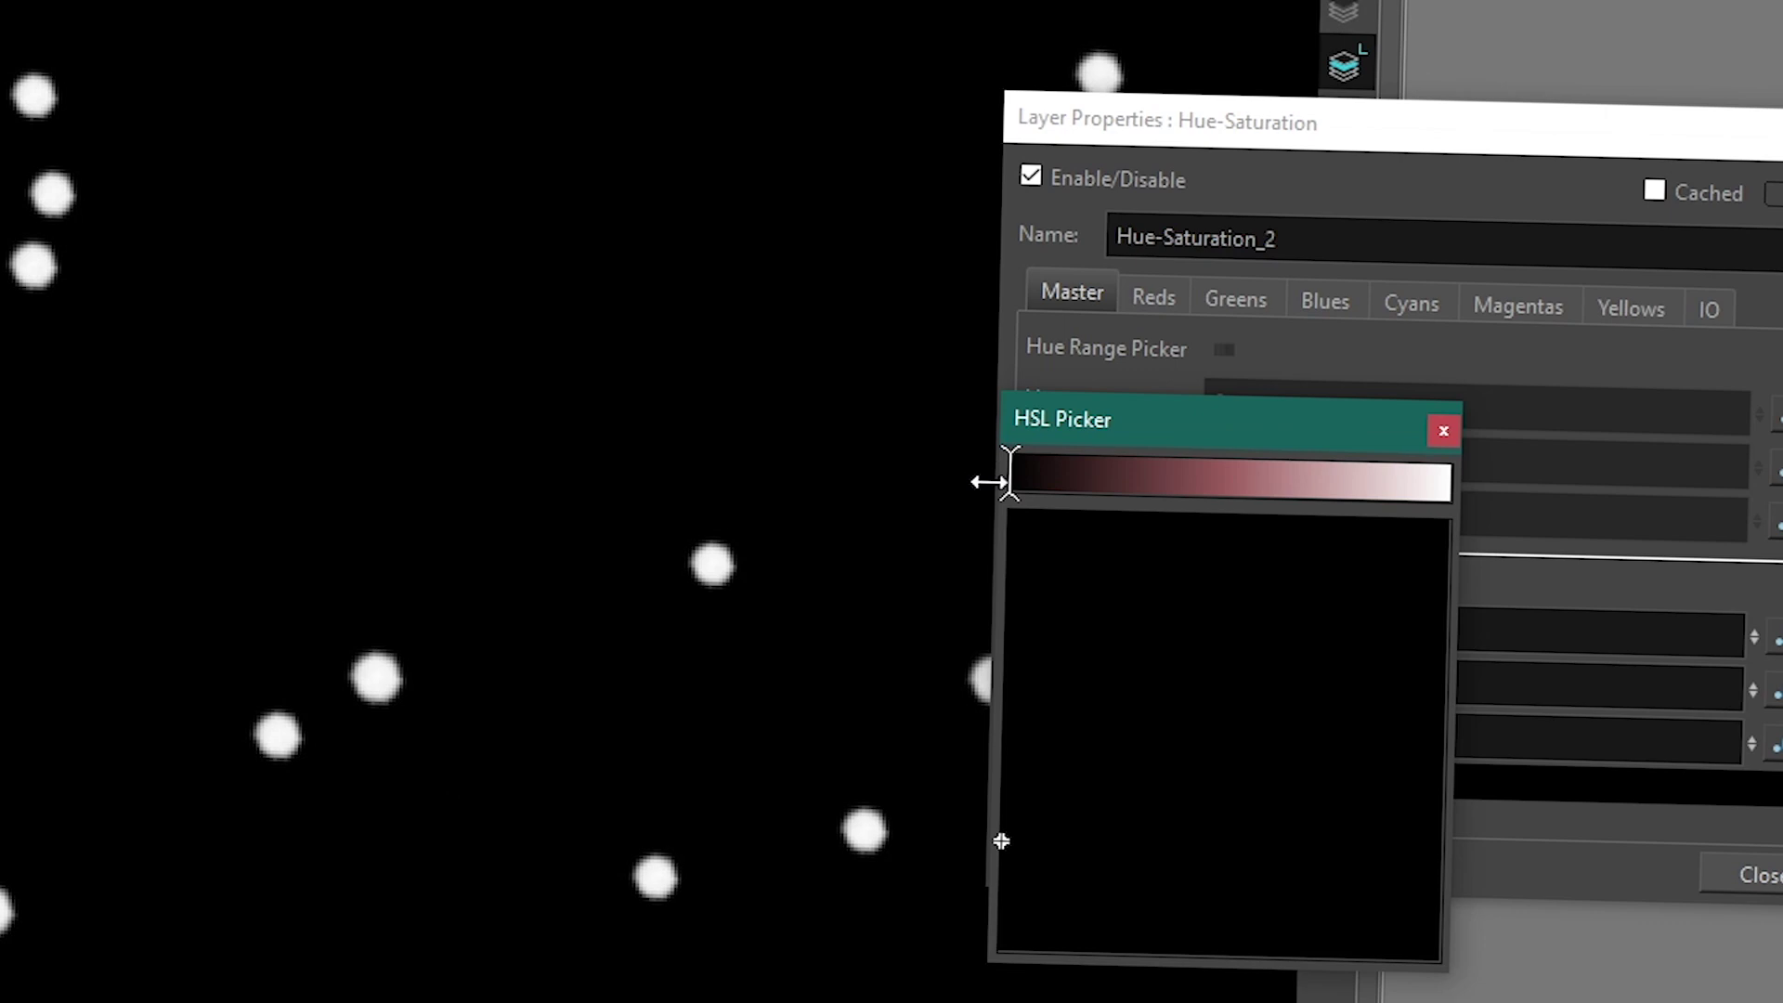
pyautogui.click(1235, 483)
pyautogui.moveTo(1199, 865)
pyautogui.mouseDown()
pyautogui.moveTo(1238, 597)
pyautogui.moveTo(1277, 569)
pyautogui.moveTo(1118, 597)
pyautogui.moveTo(1209, 685)
pyautogui.moveTo(1312, 705)
pyautogui.mouseUp()
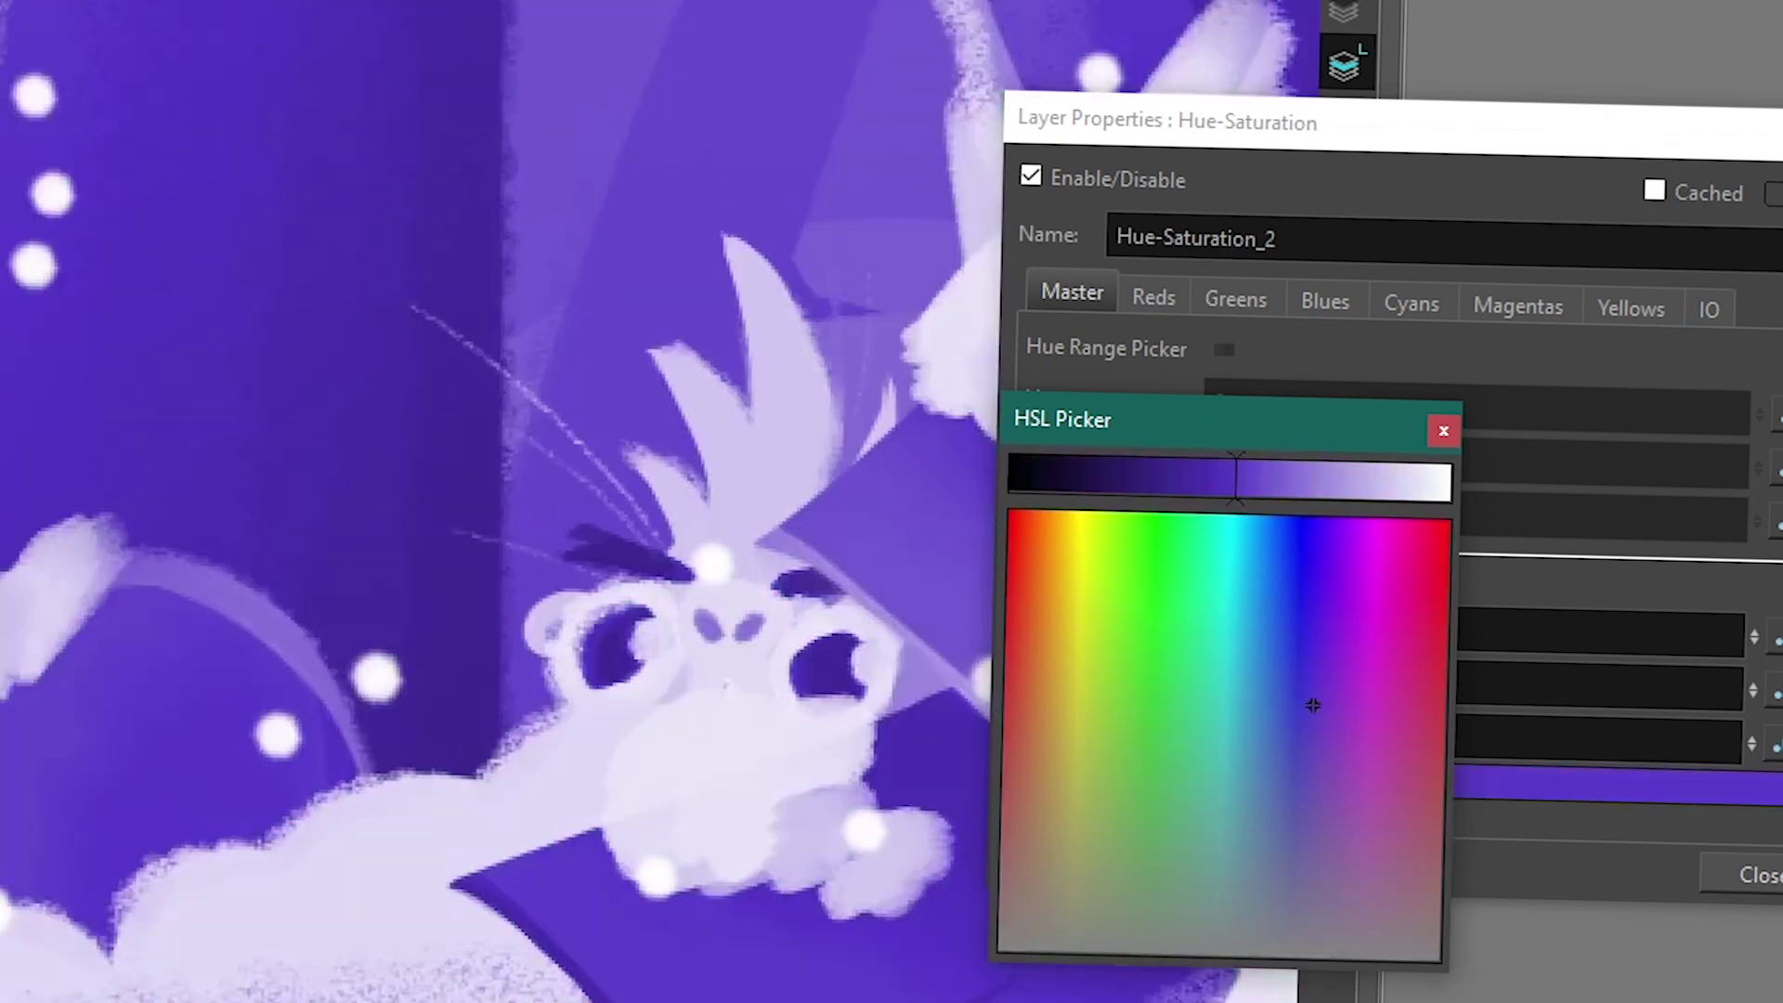
pyautogui.click(1376, 592)
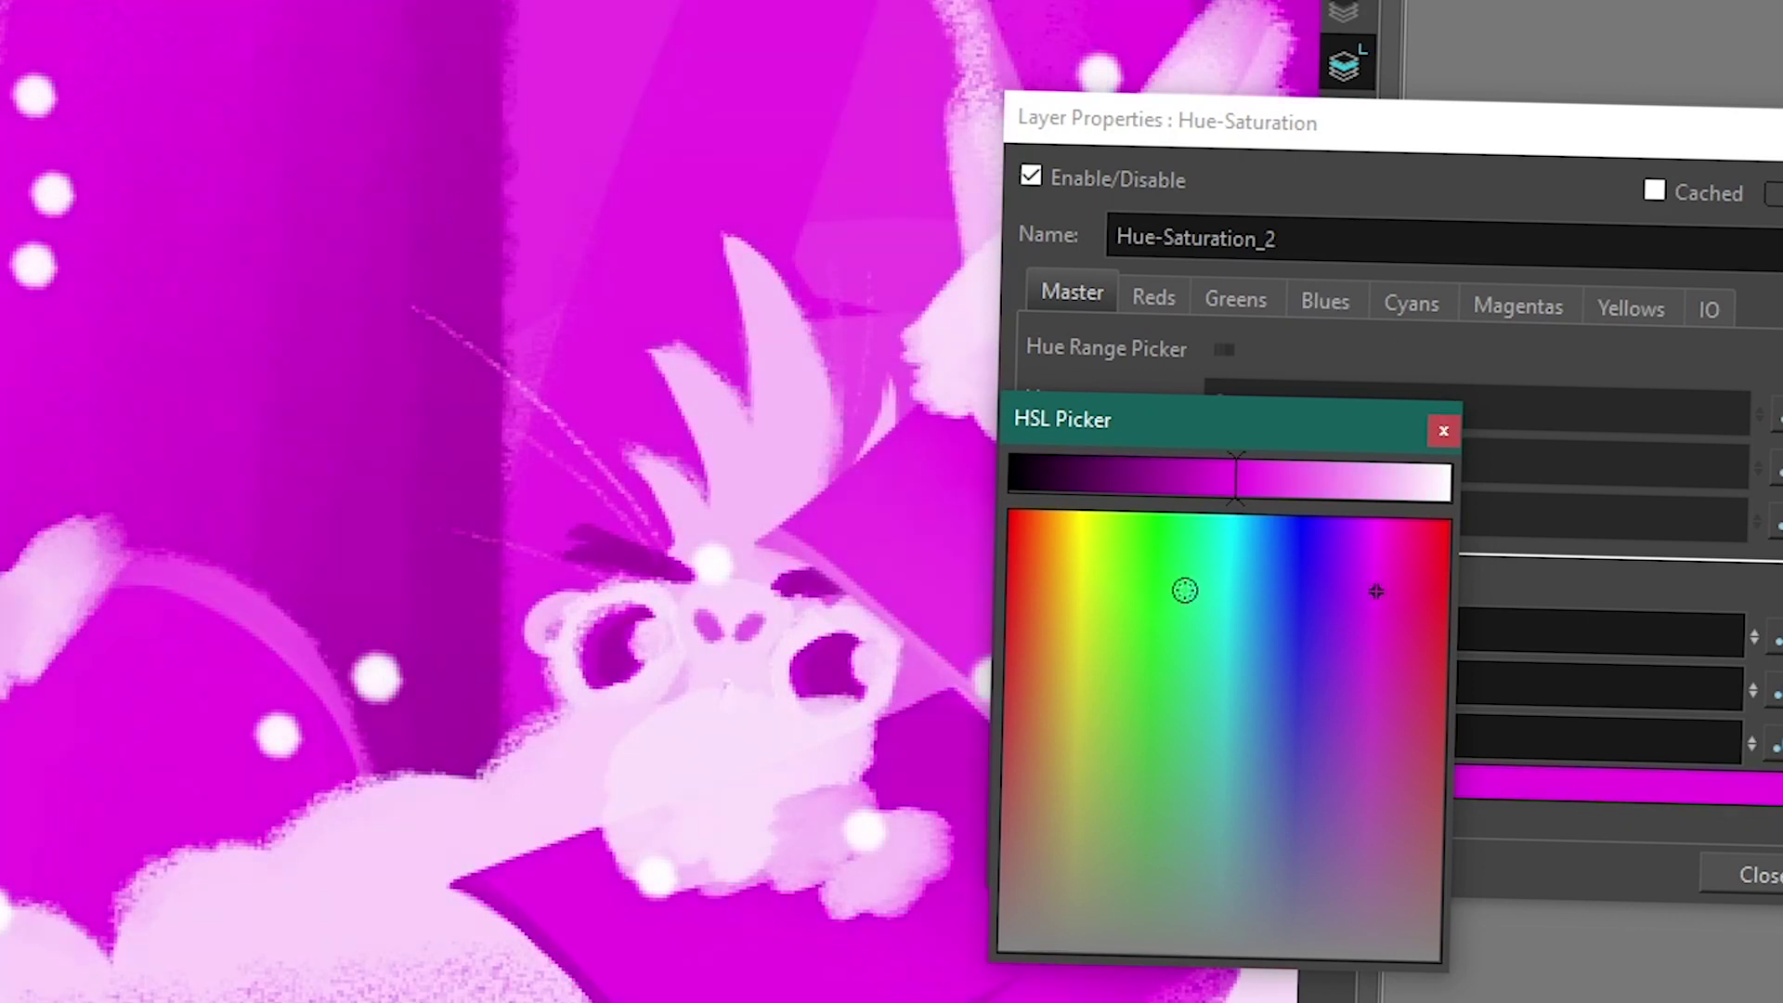
pyautogui.click(1117, 629)
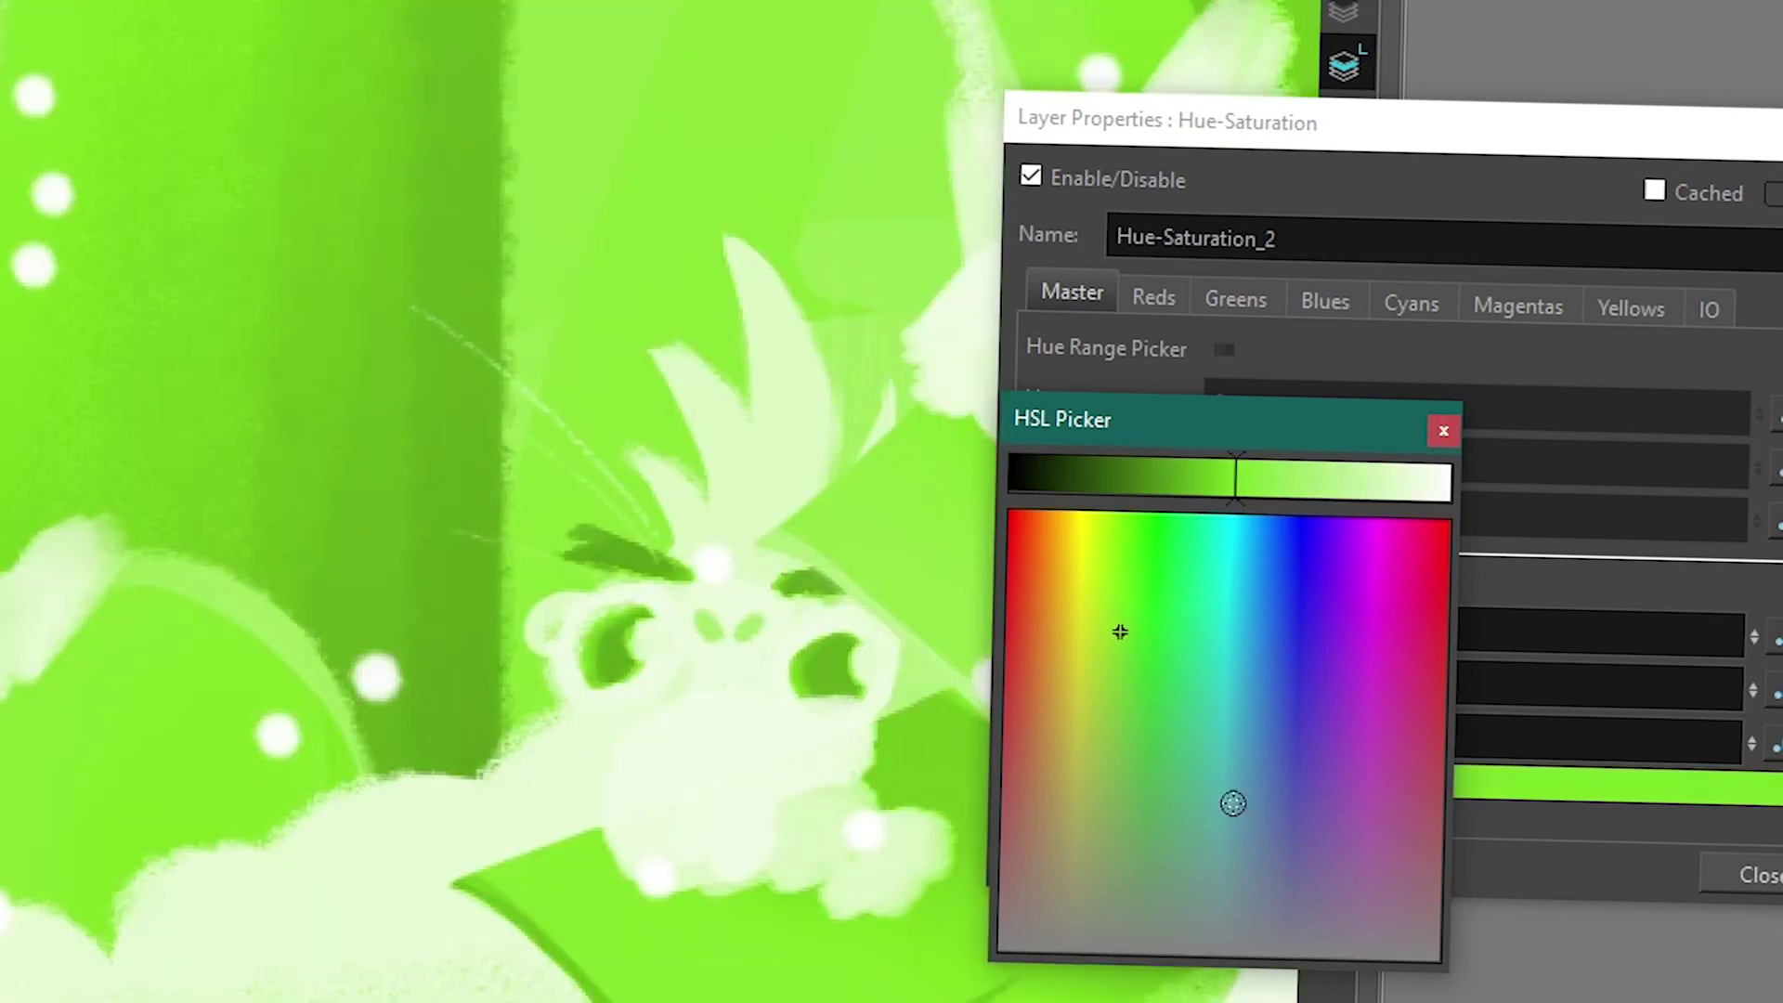
pyautogui.click(1297, 657)
# Settle on magenta (hue 310.588, saturation 70.5882, lightness 2.7451), then switch Colorize off
pyautogui.click(1768, 267)
pyautogui.click(1342, 358)
pyautogui.click(1627, 288)
pyautogui.click(1774, 295)
pyautogui.click(1245, 350)
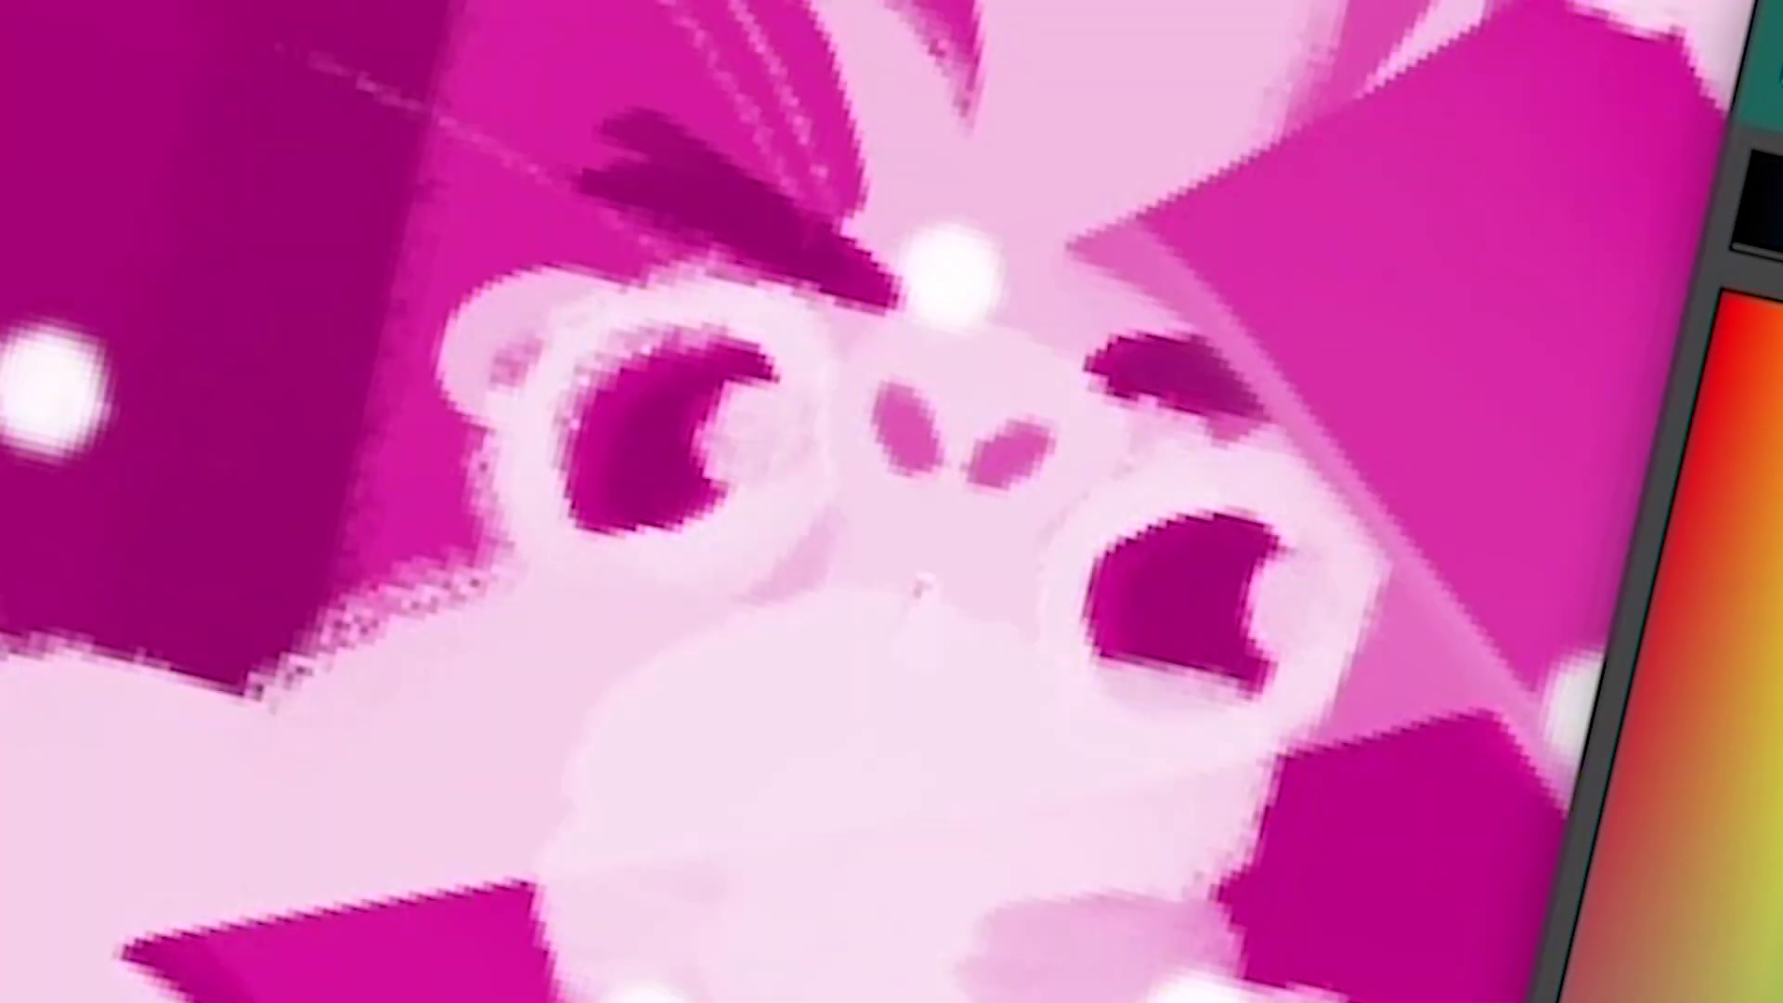
pyautogui.click(1775, 550)
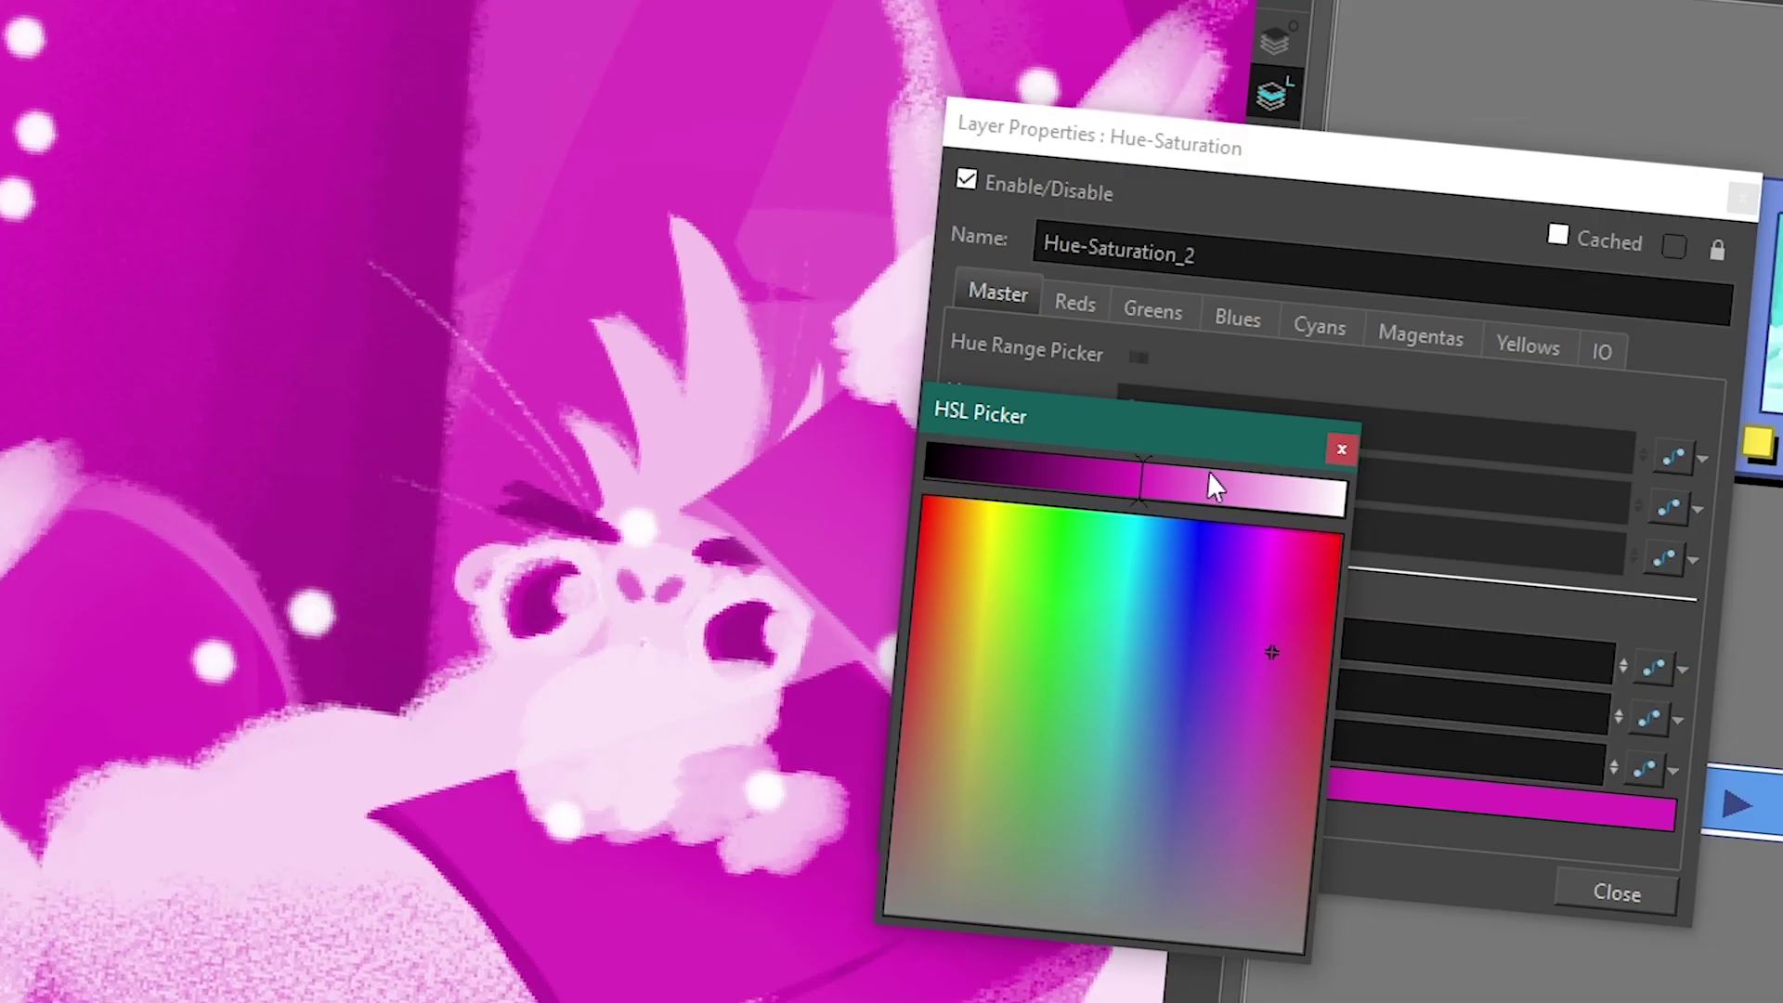
pyautogui.click(1006, 360)
pyautogui.click(1110, 573)
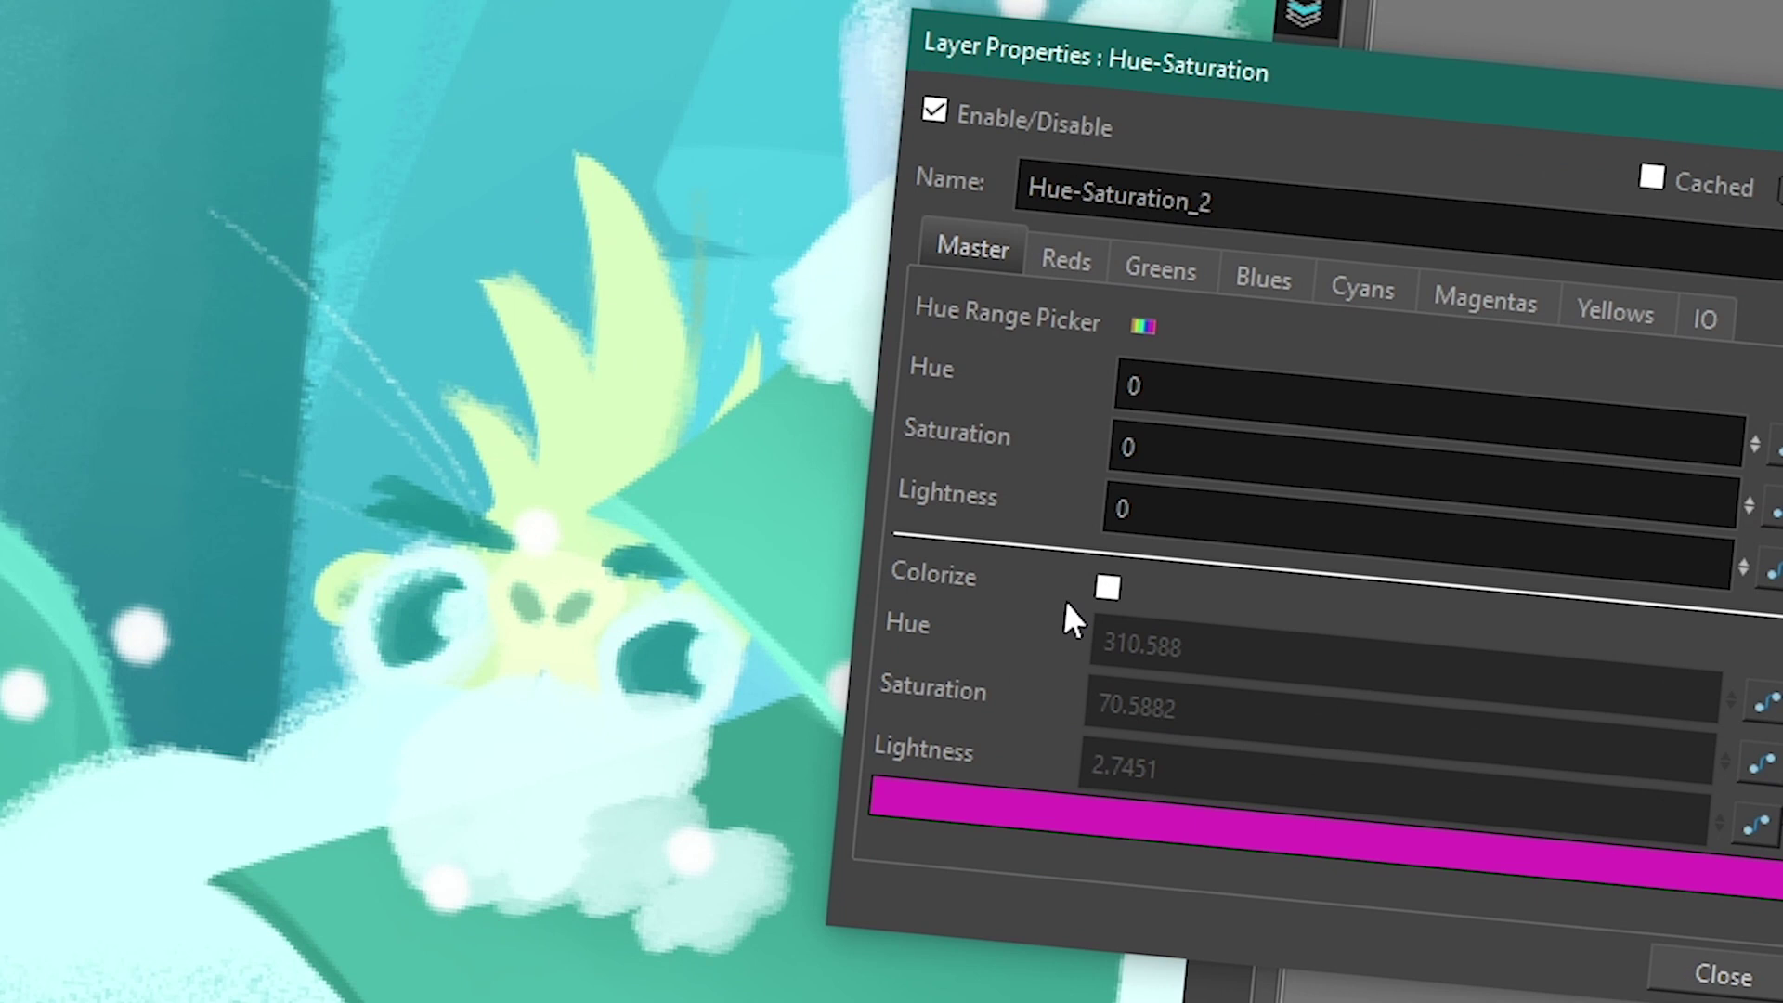
pyautogui.press('Tab')
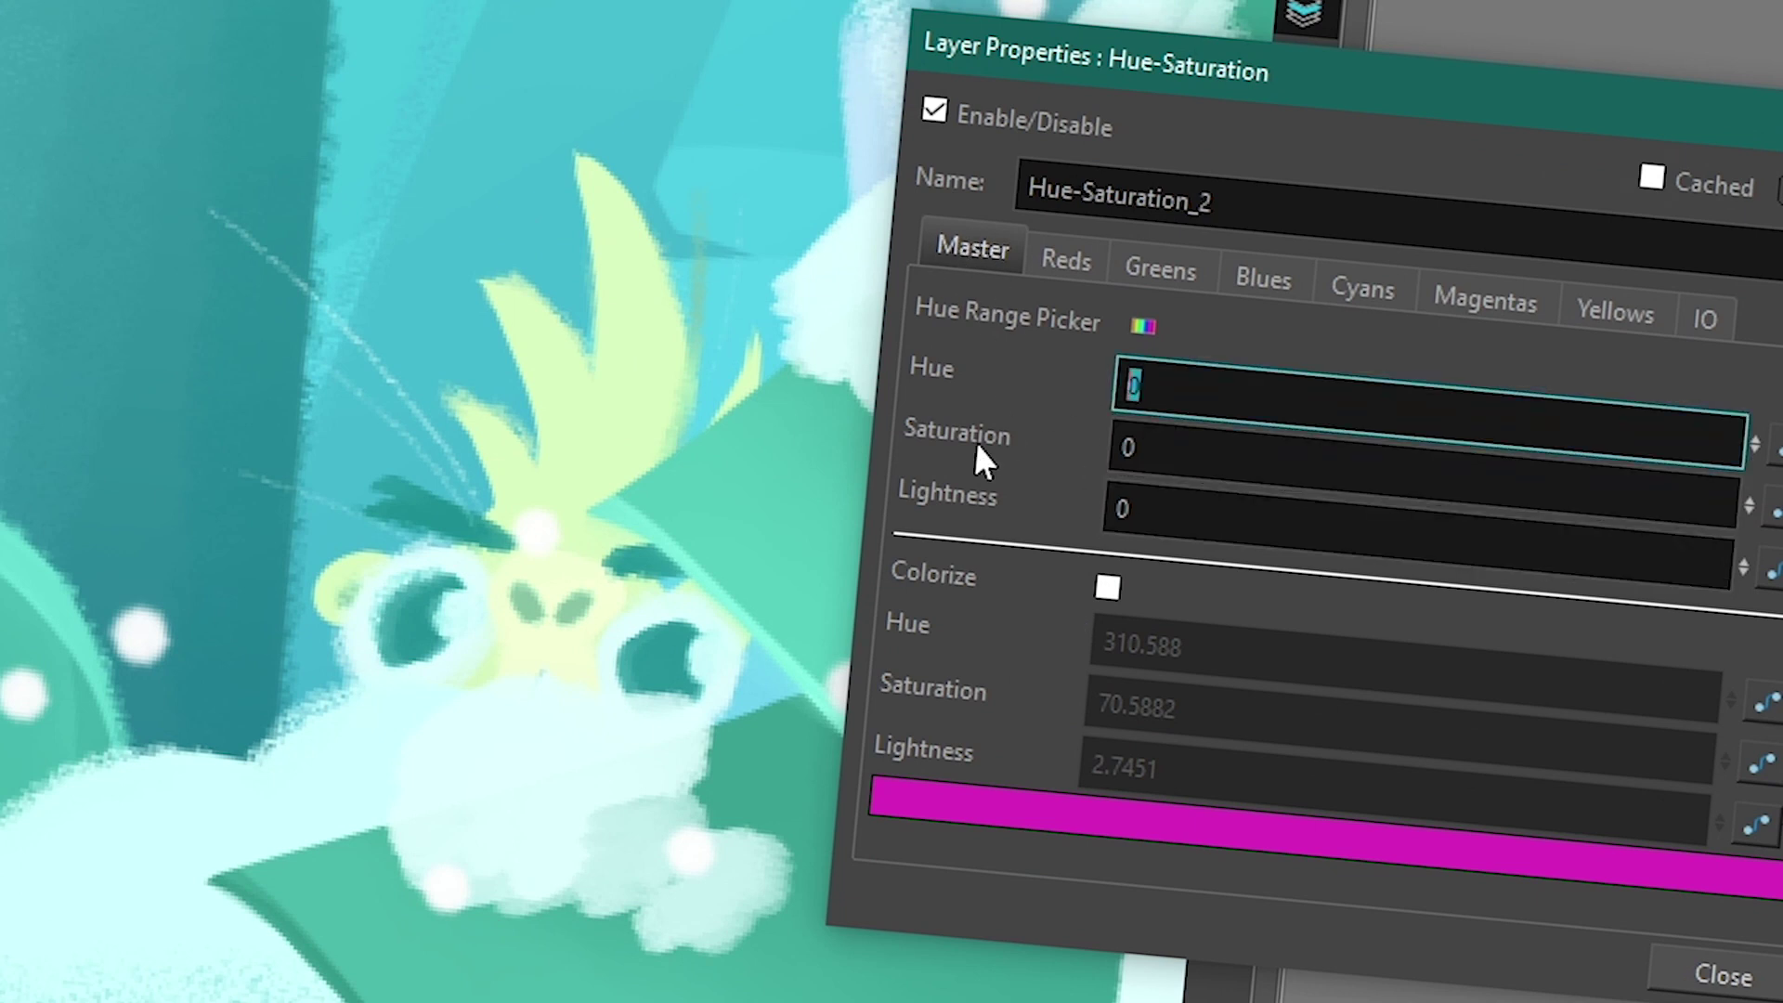
pyautogui.write('50')
pyautogui.press('Return')
pyautogui.moveTo(1743, 409); pyautogui.dragTo(1754, 354)
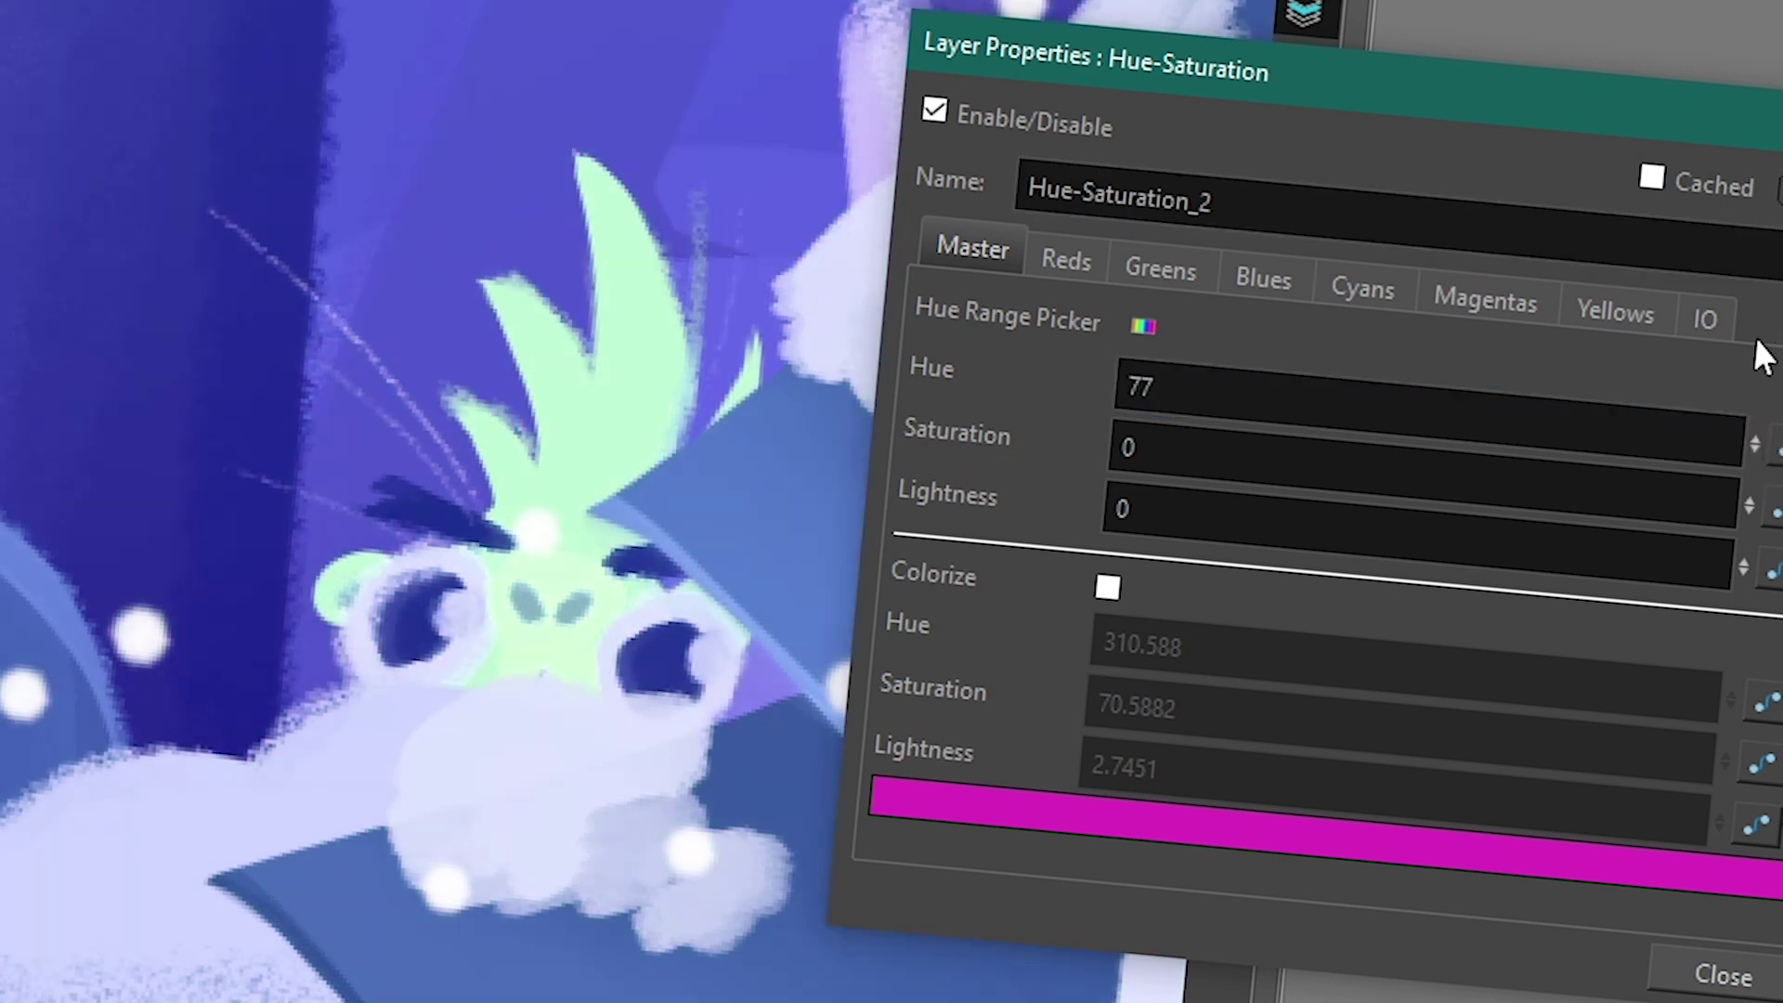
pyautogui.moveTo(1750, 436); pyautogui.dragTo(1759, 390)
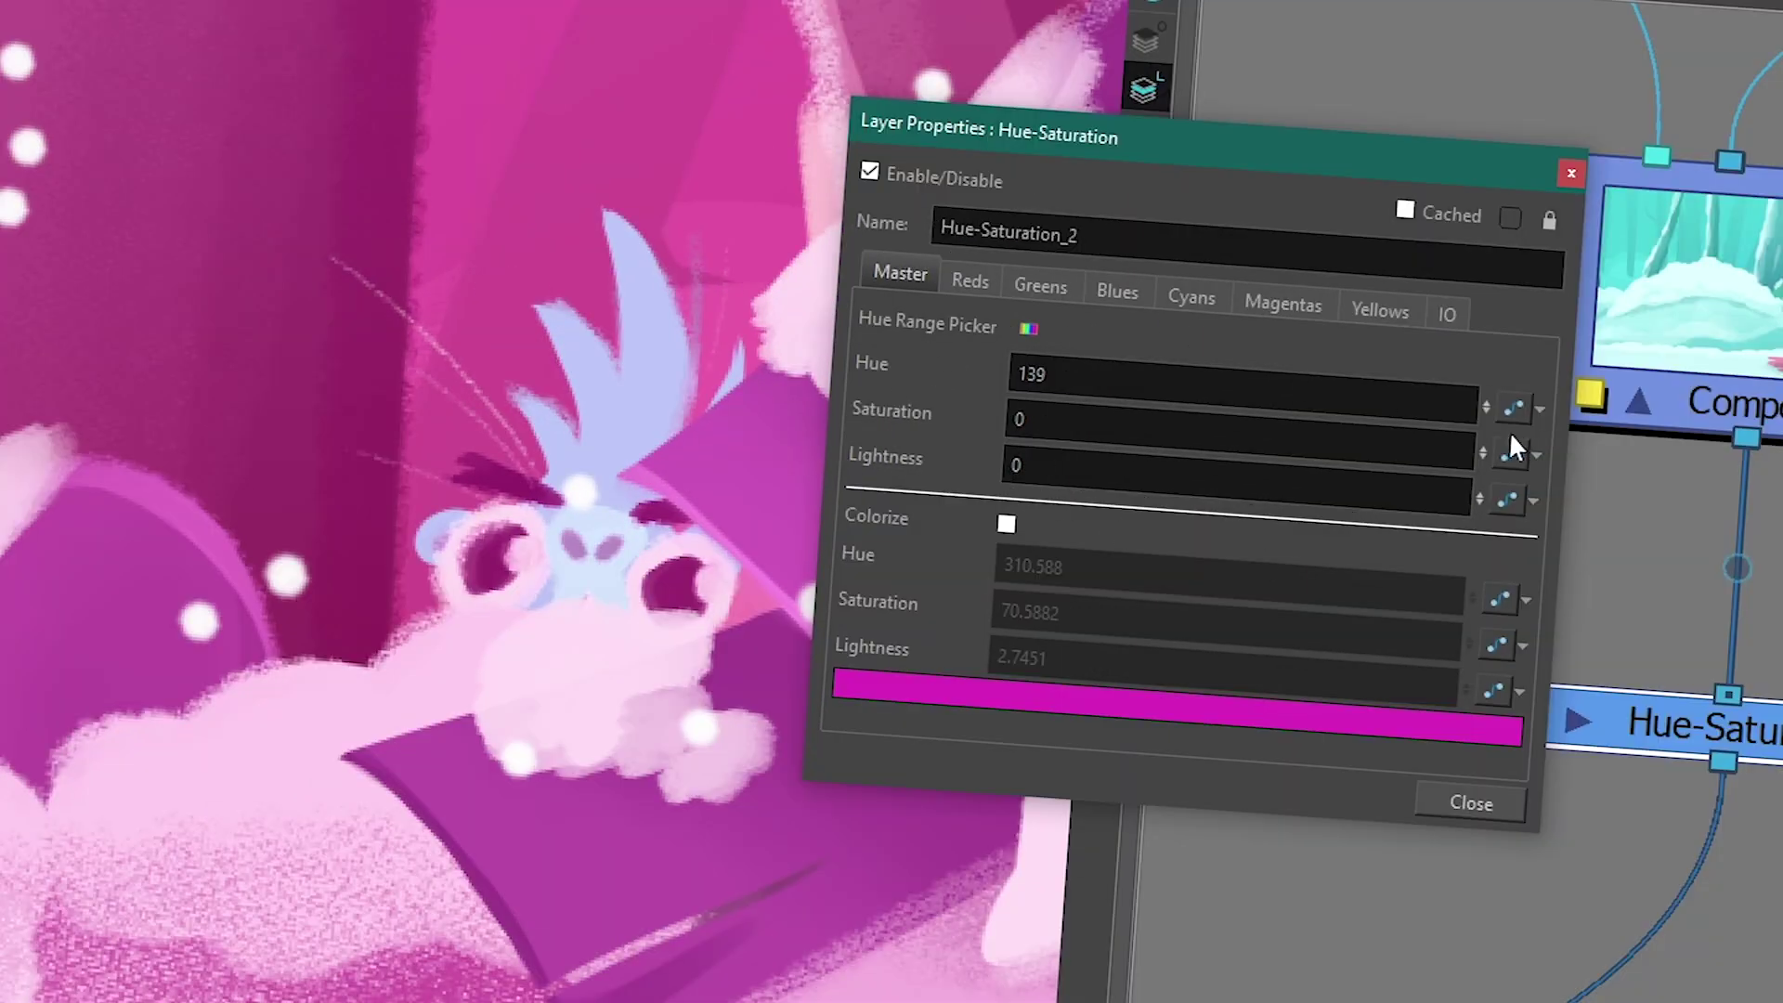
pyautogui.moveTo(1485, 406); pyautogui.dragTo(1532, 428)
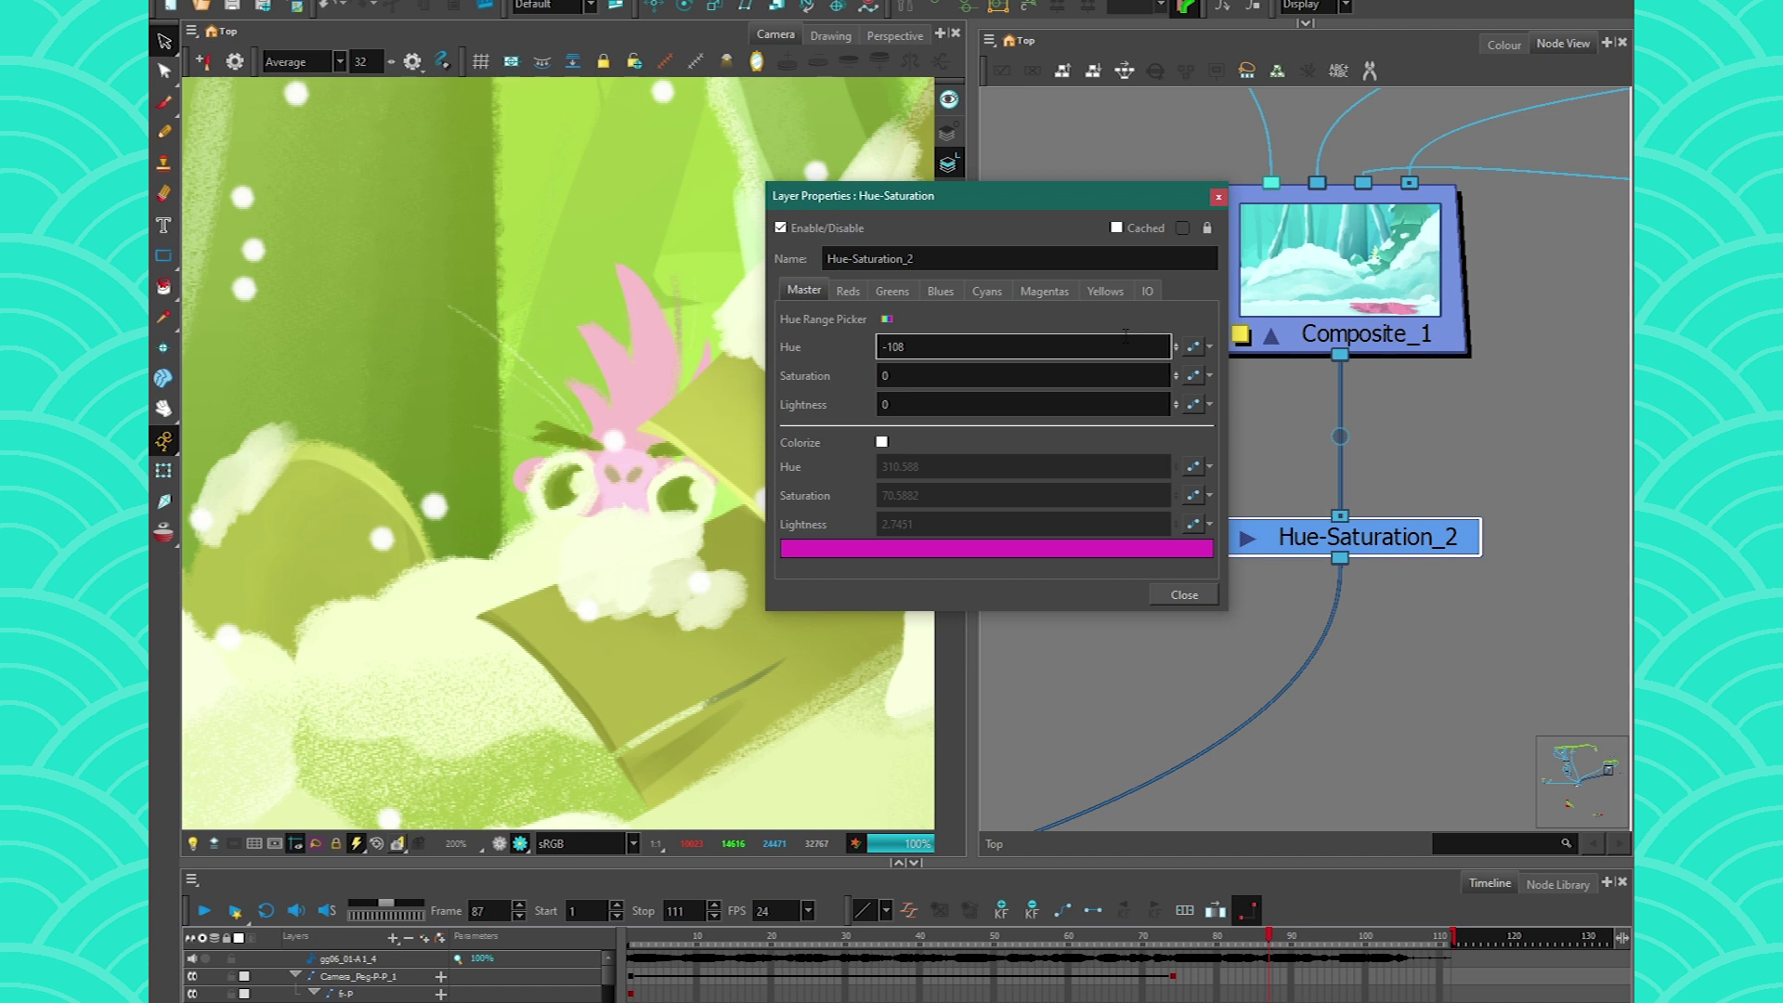
pyautogui.moveTo(1176, 346); pyautogui.dragTo(1179, 351)
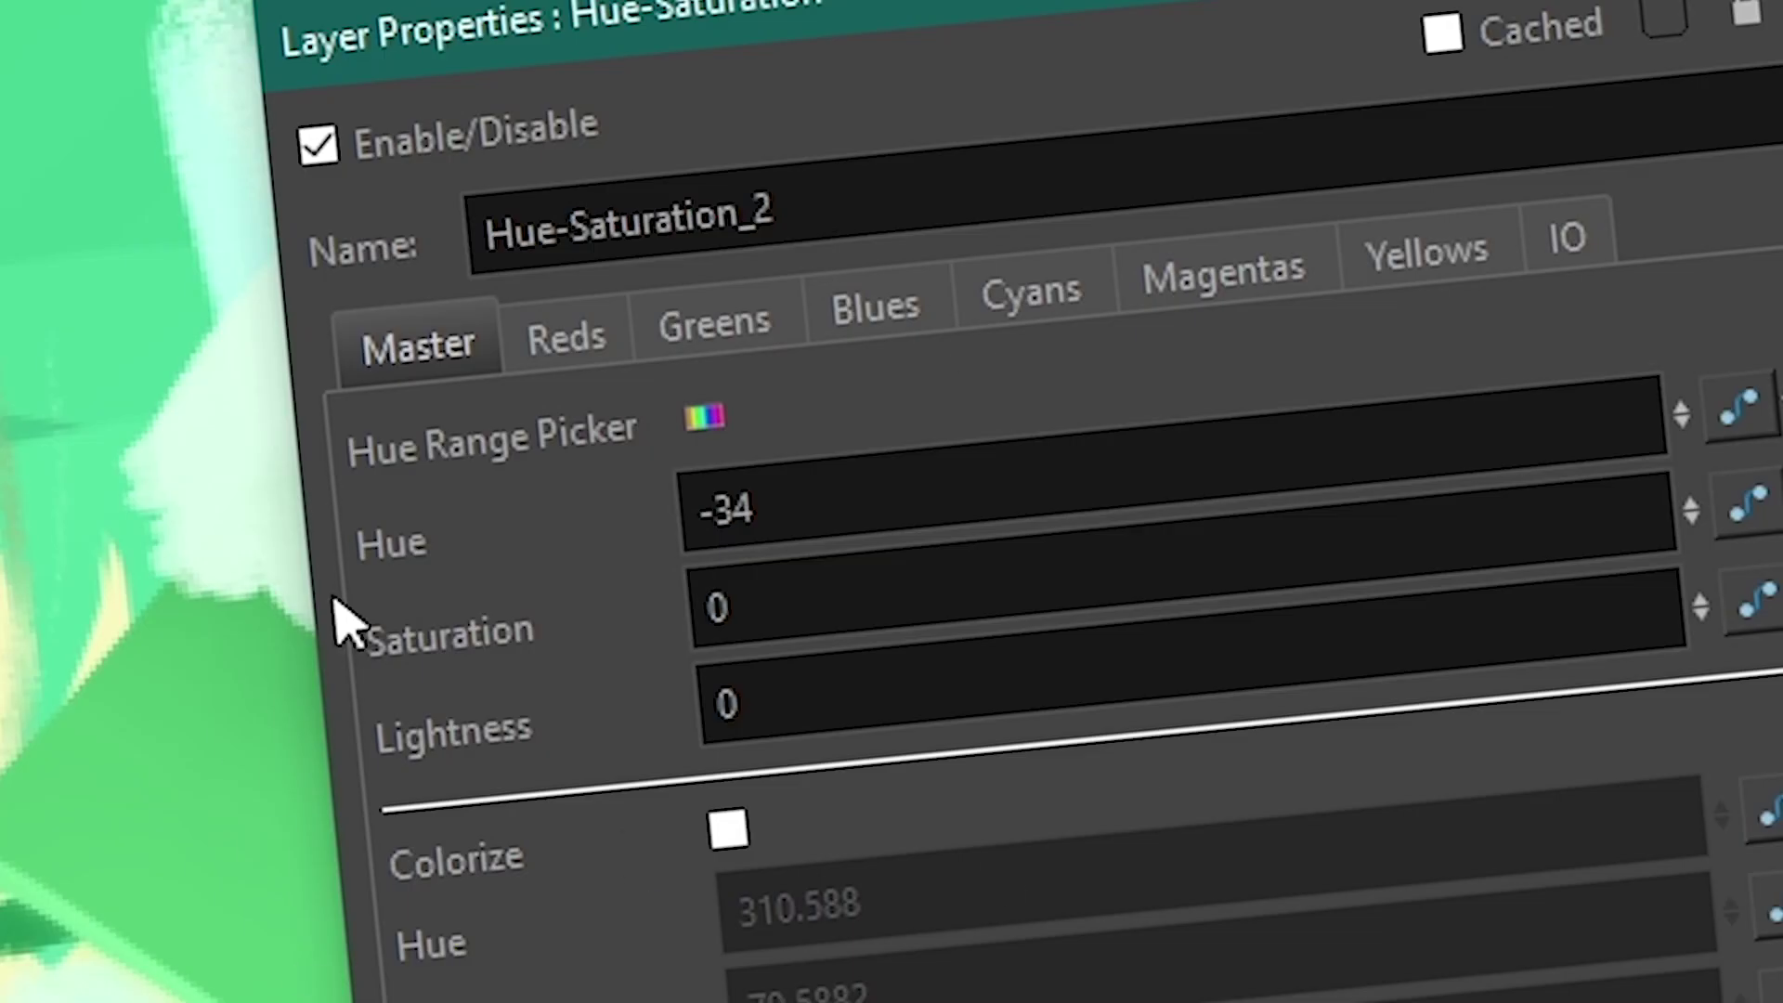
pyautogui.click(771, 608)
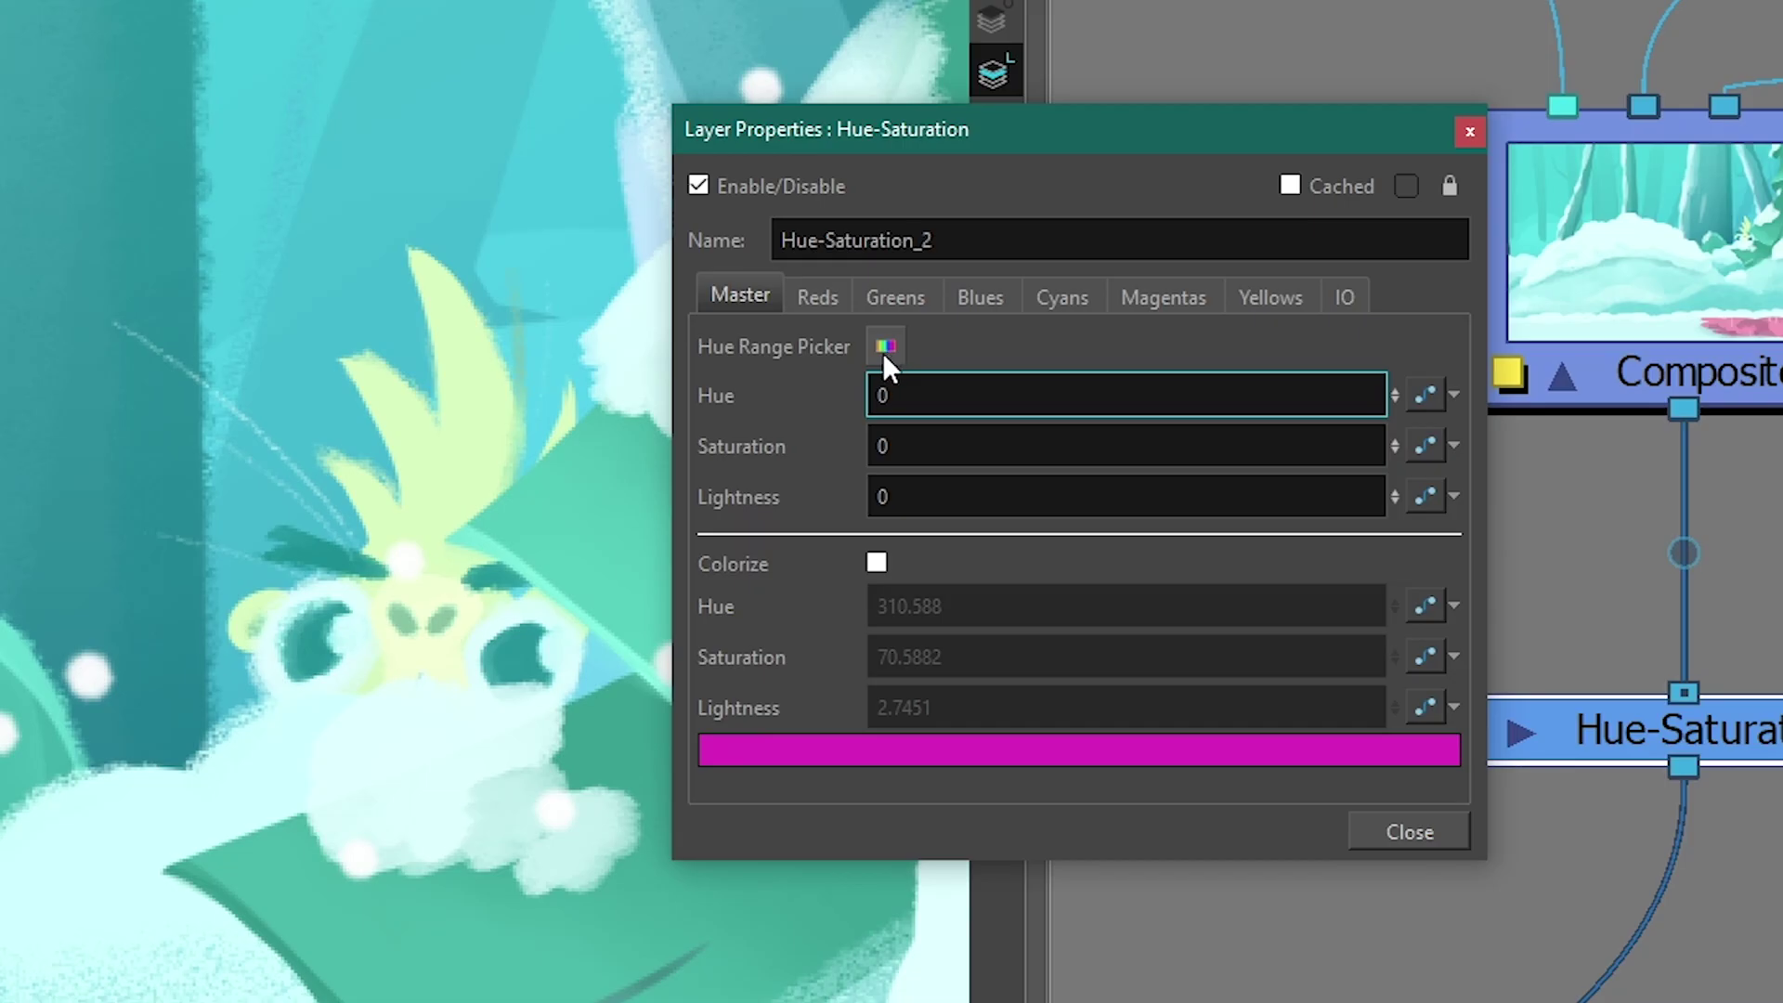
# Show the Master range's Hue Range Picker and move it to the upper left
pyautogui.click(884, 348)
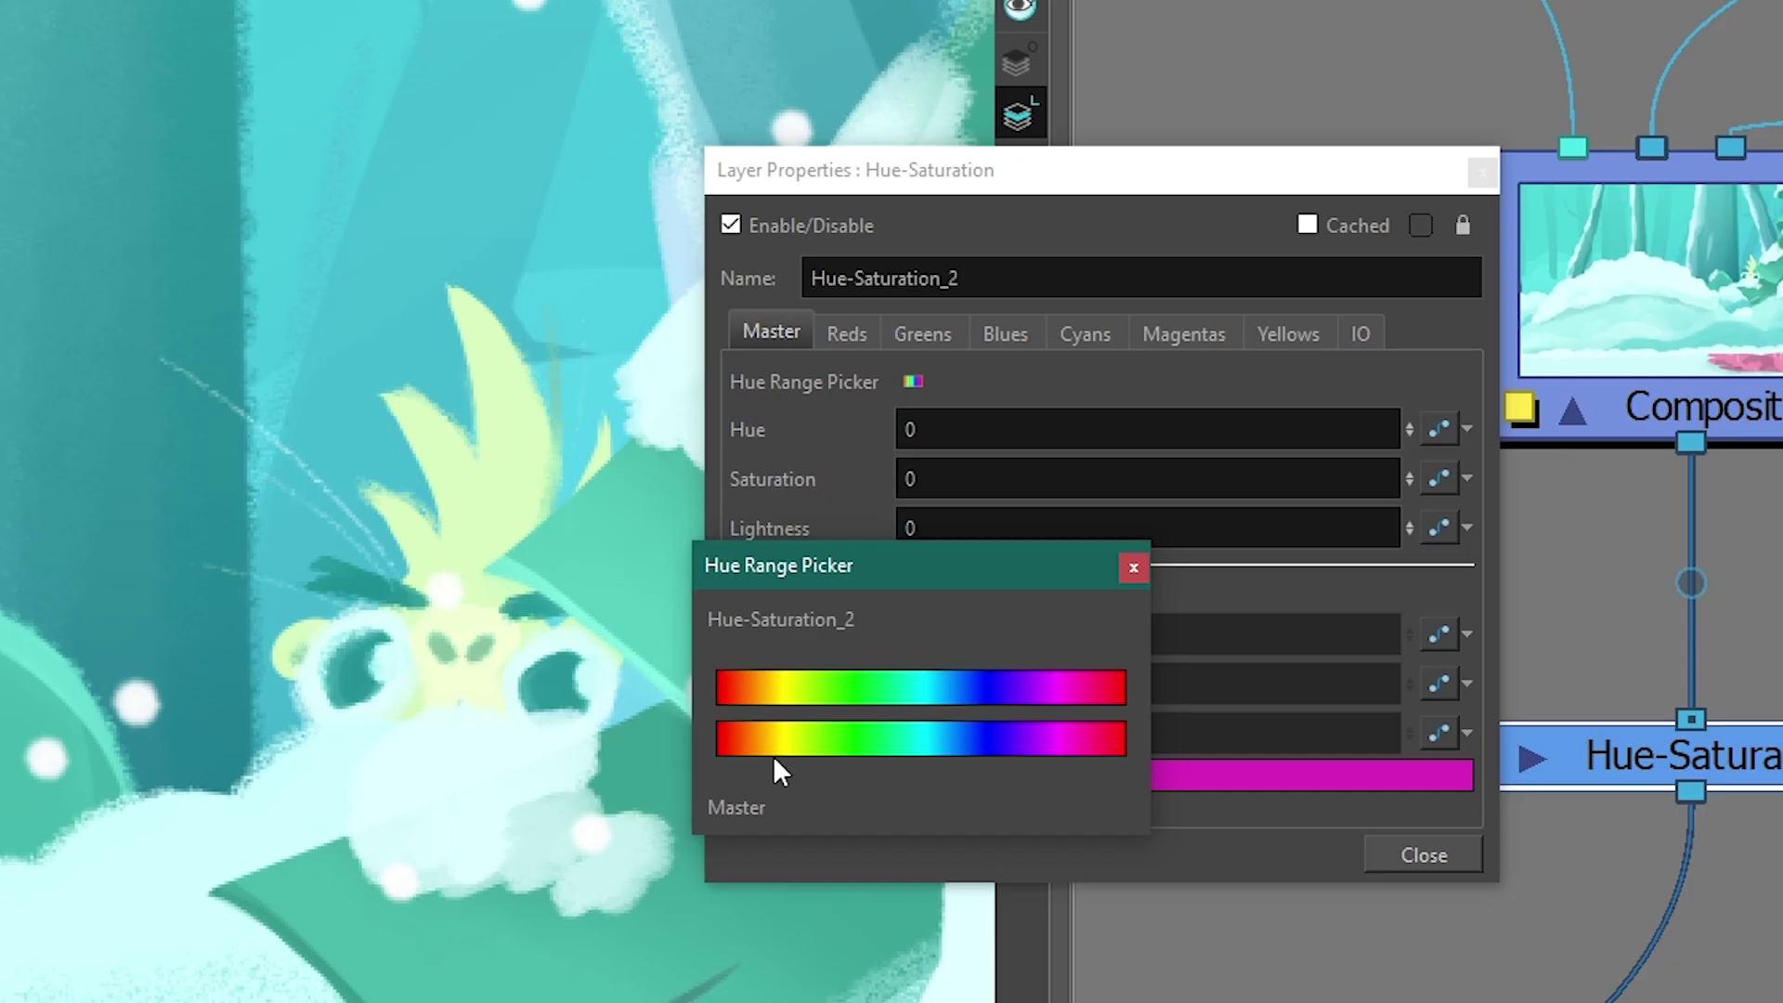
pyautogui.moveTo(821, 568); pyautogui.dragTo(348, 182)
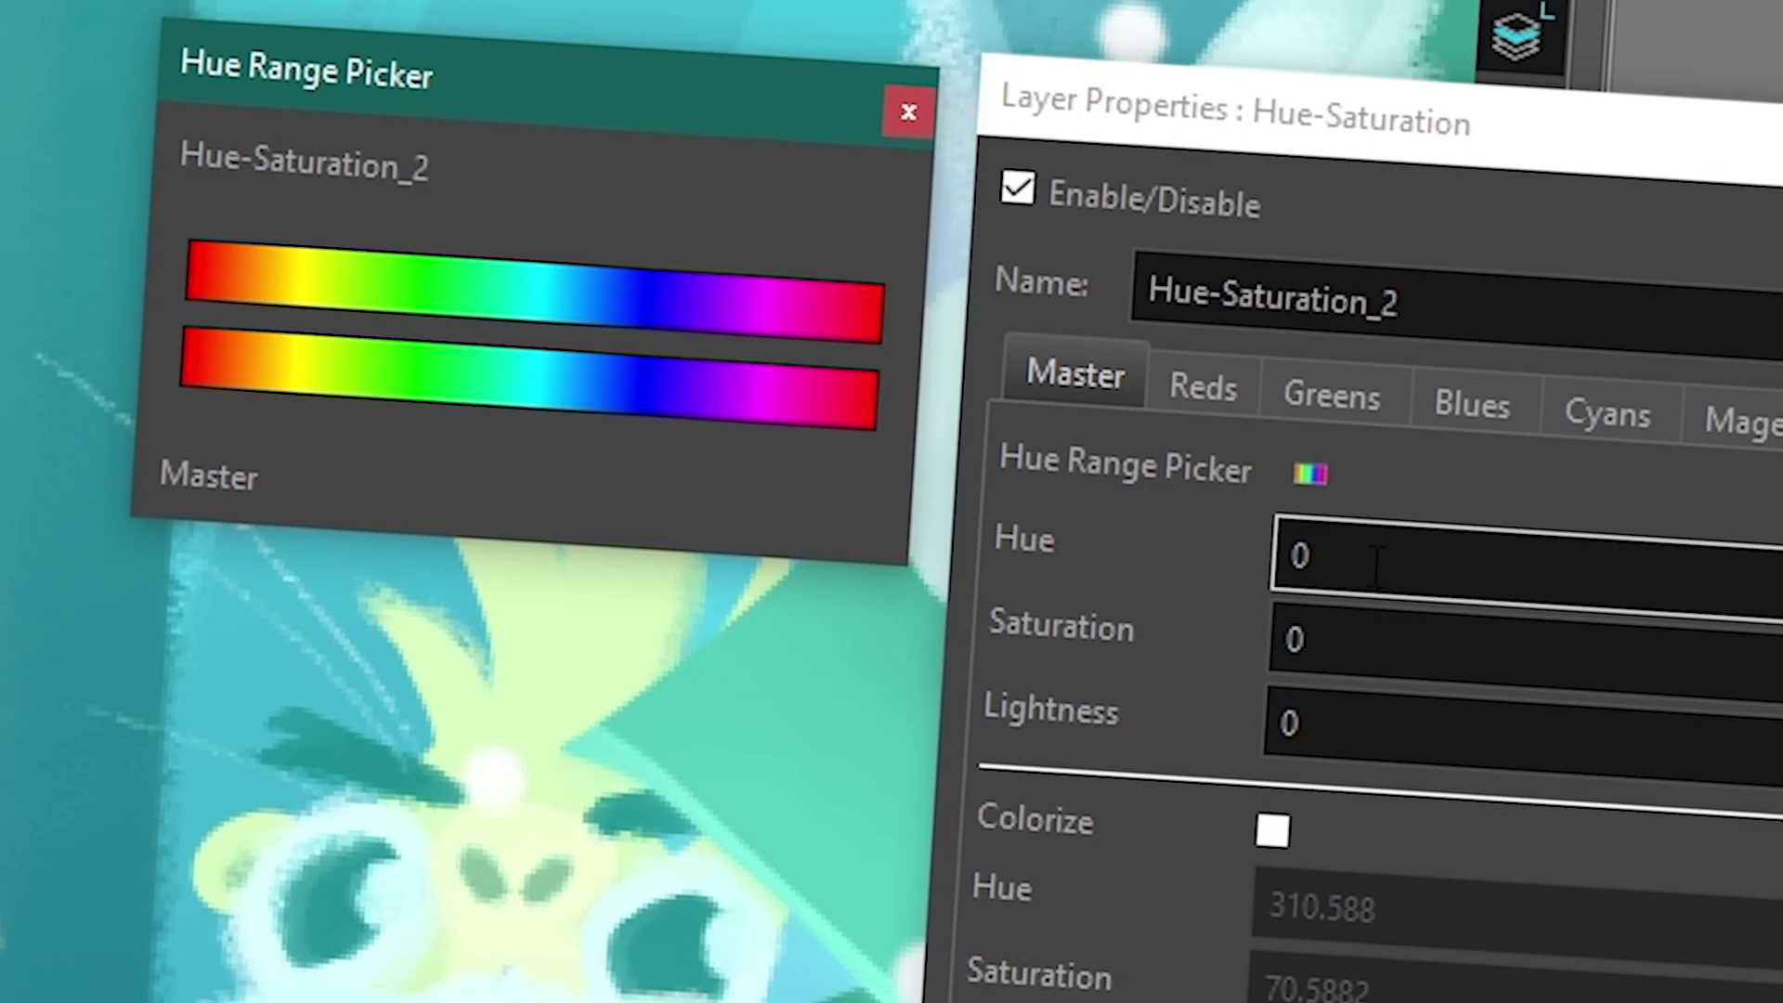
pyautogui.click(1300, 555)
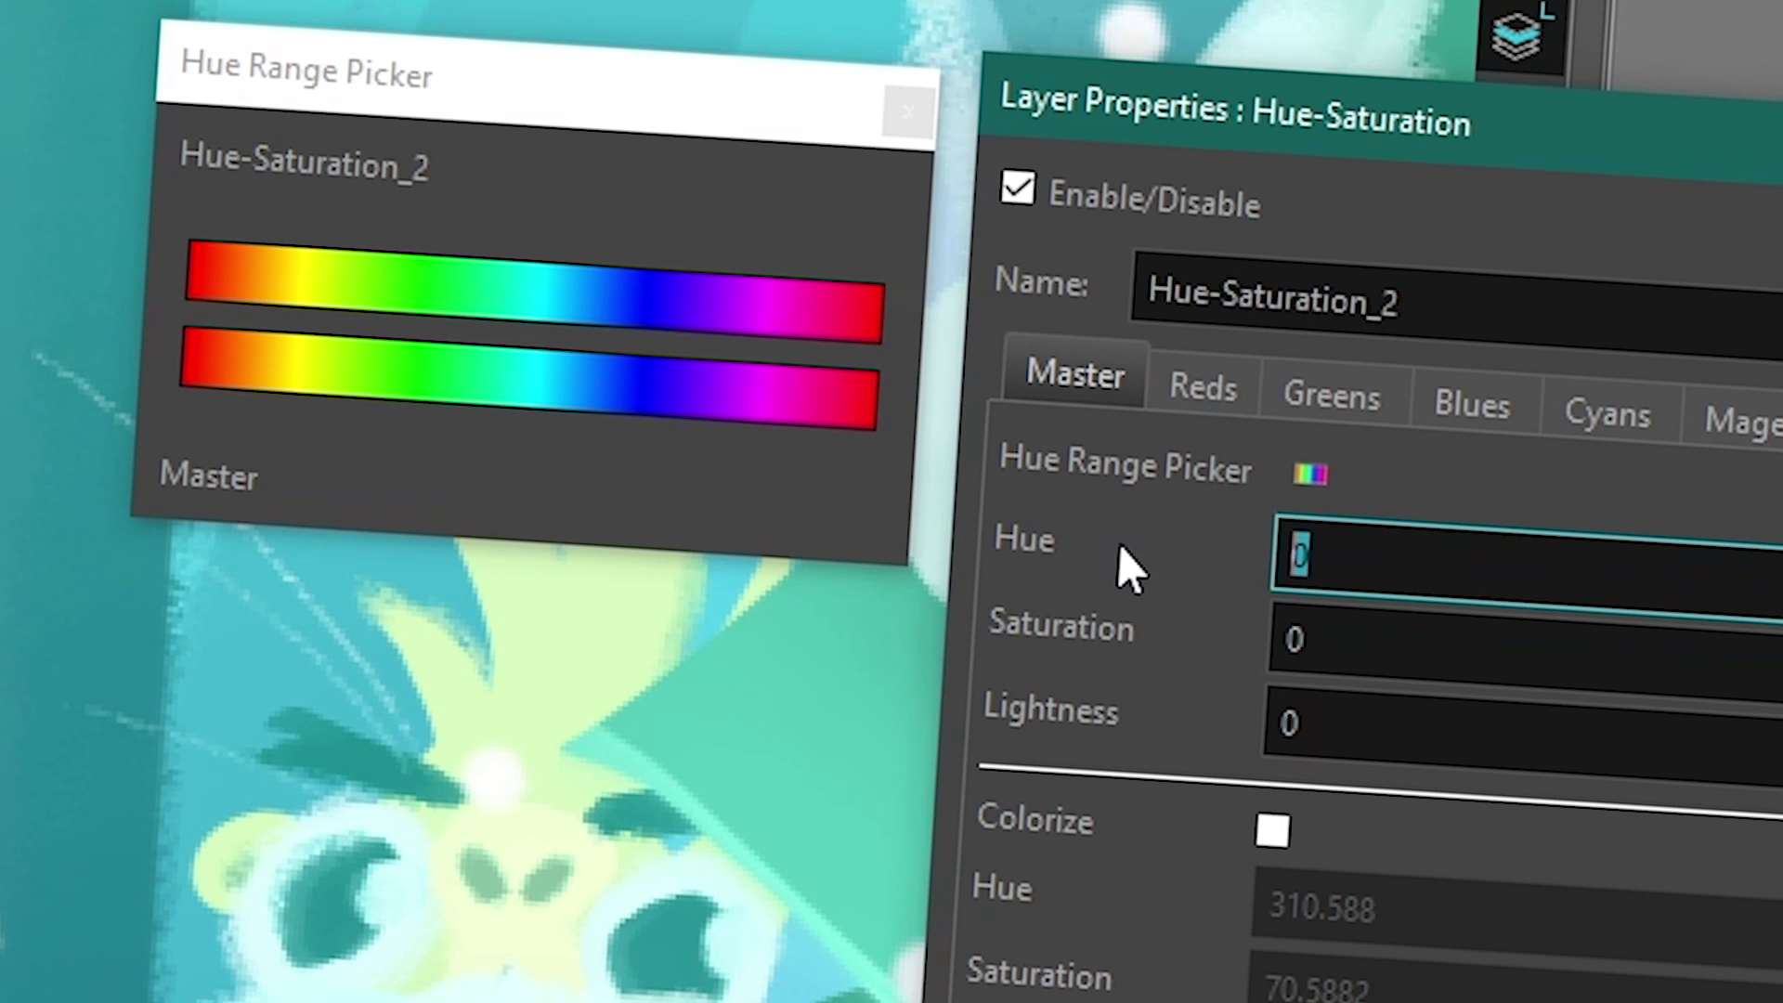
pyautogui.write('100')
pyautogui.press('Return')
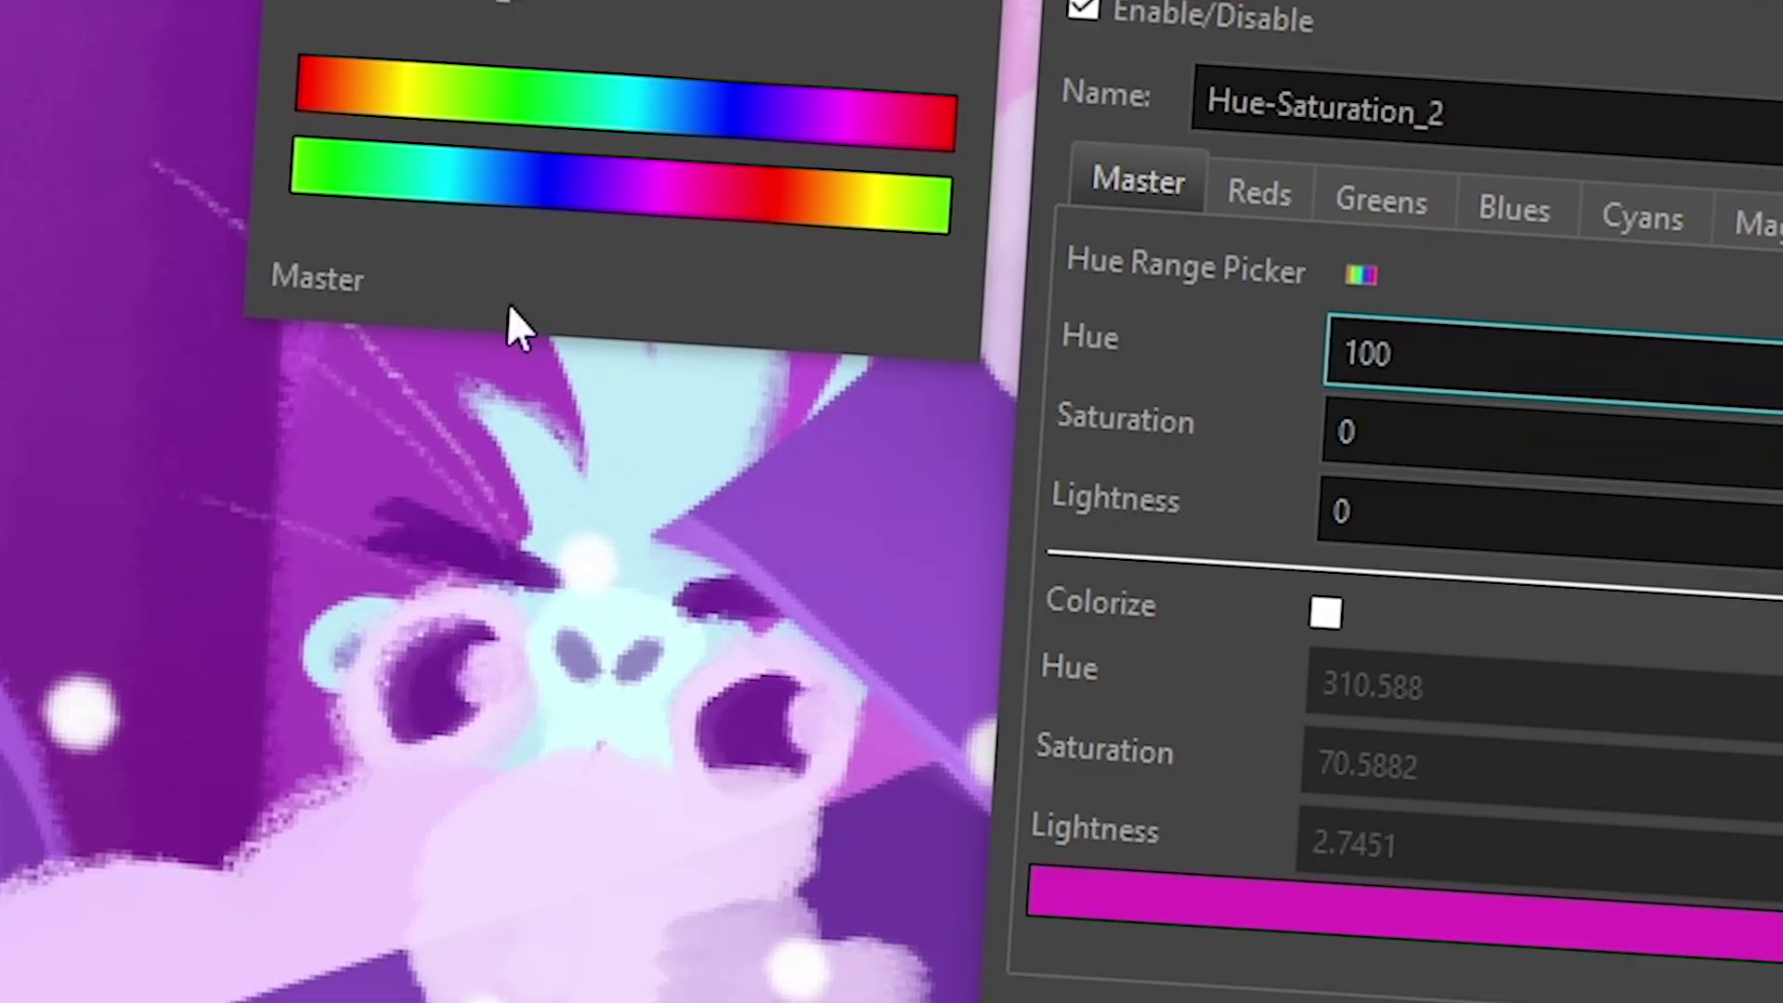
pyautogui.click(412, 98)
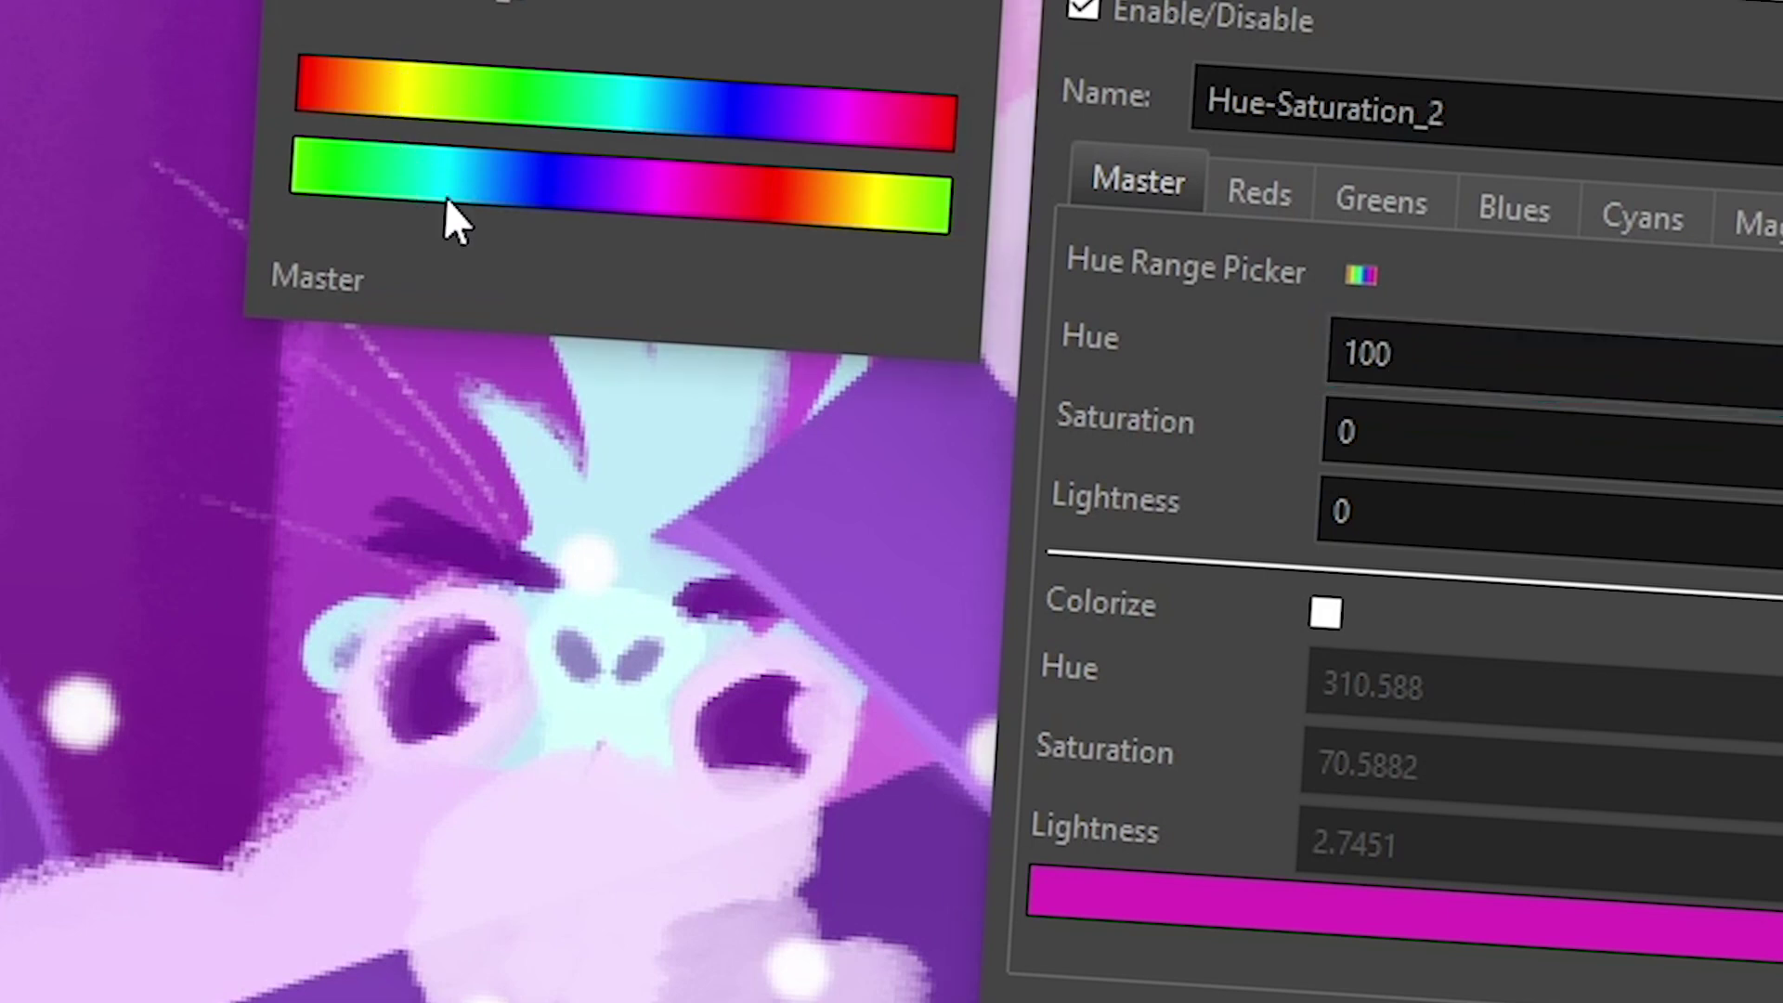
pyautogui.press('Tab')
pyautogui.write('50')
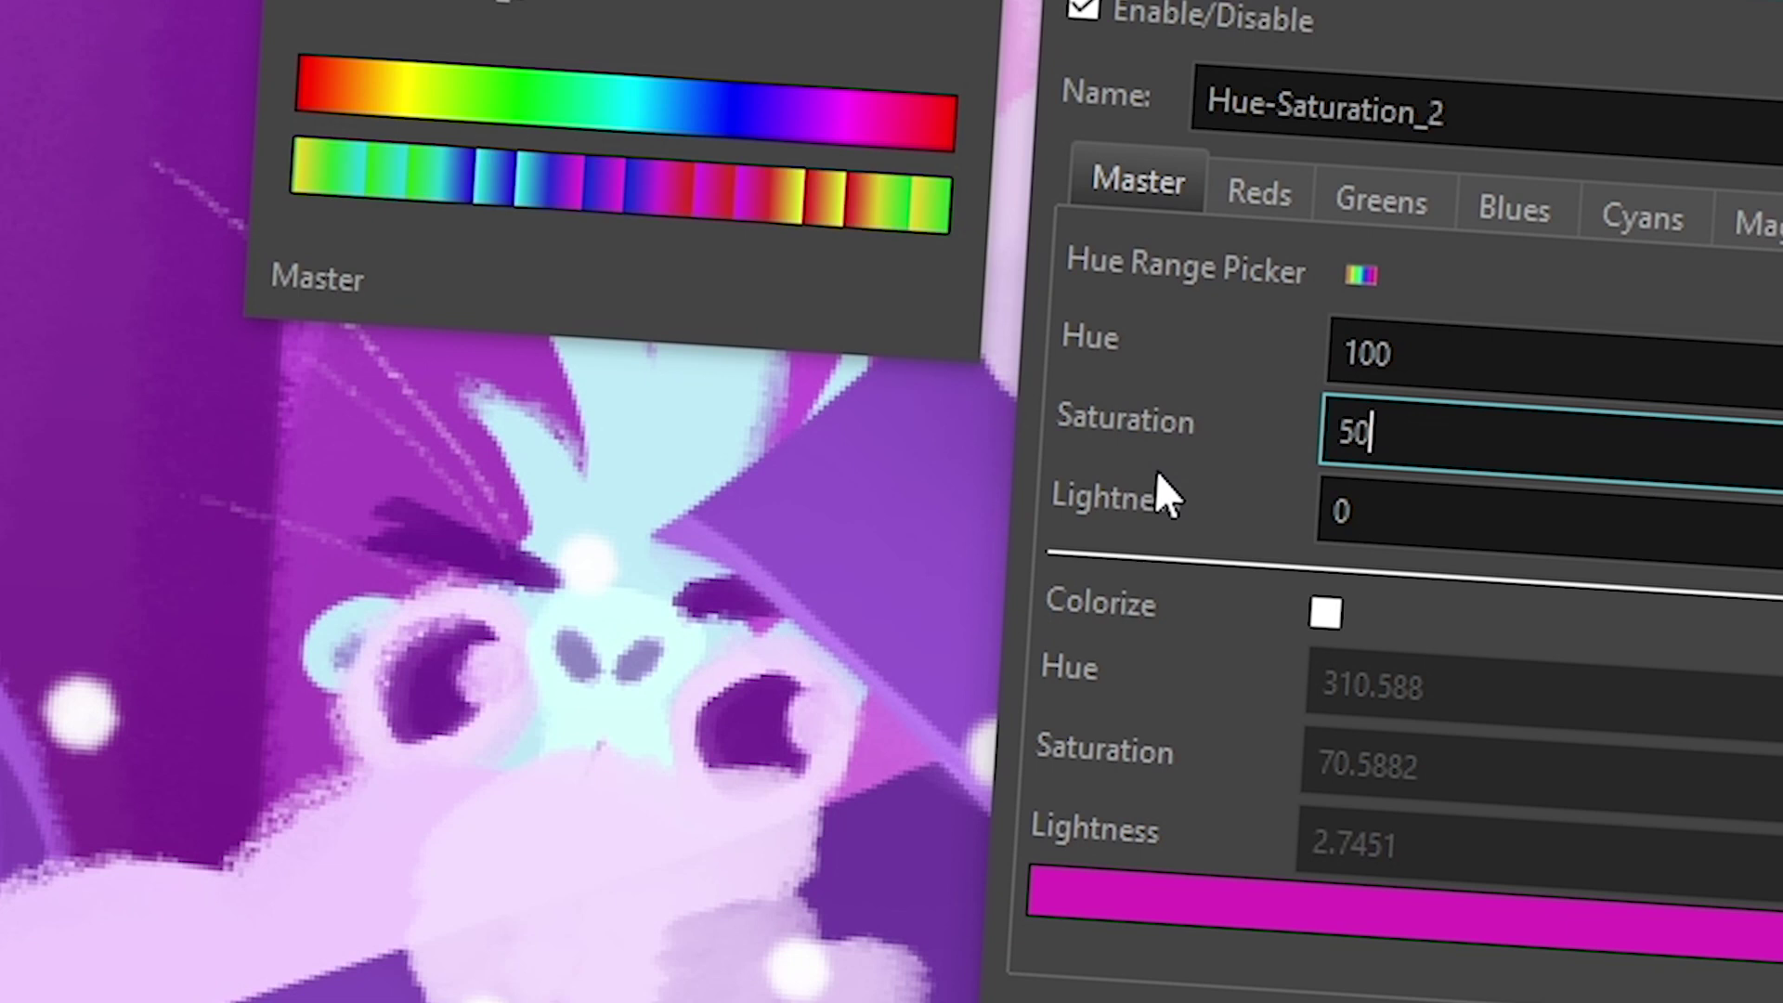
pyautogui.press('Return')
pyautogui.write('1')
pyautogui.press('BackSpace')
pyautogui.write('-10')
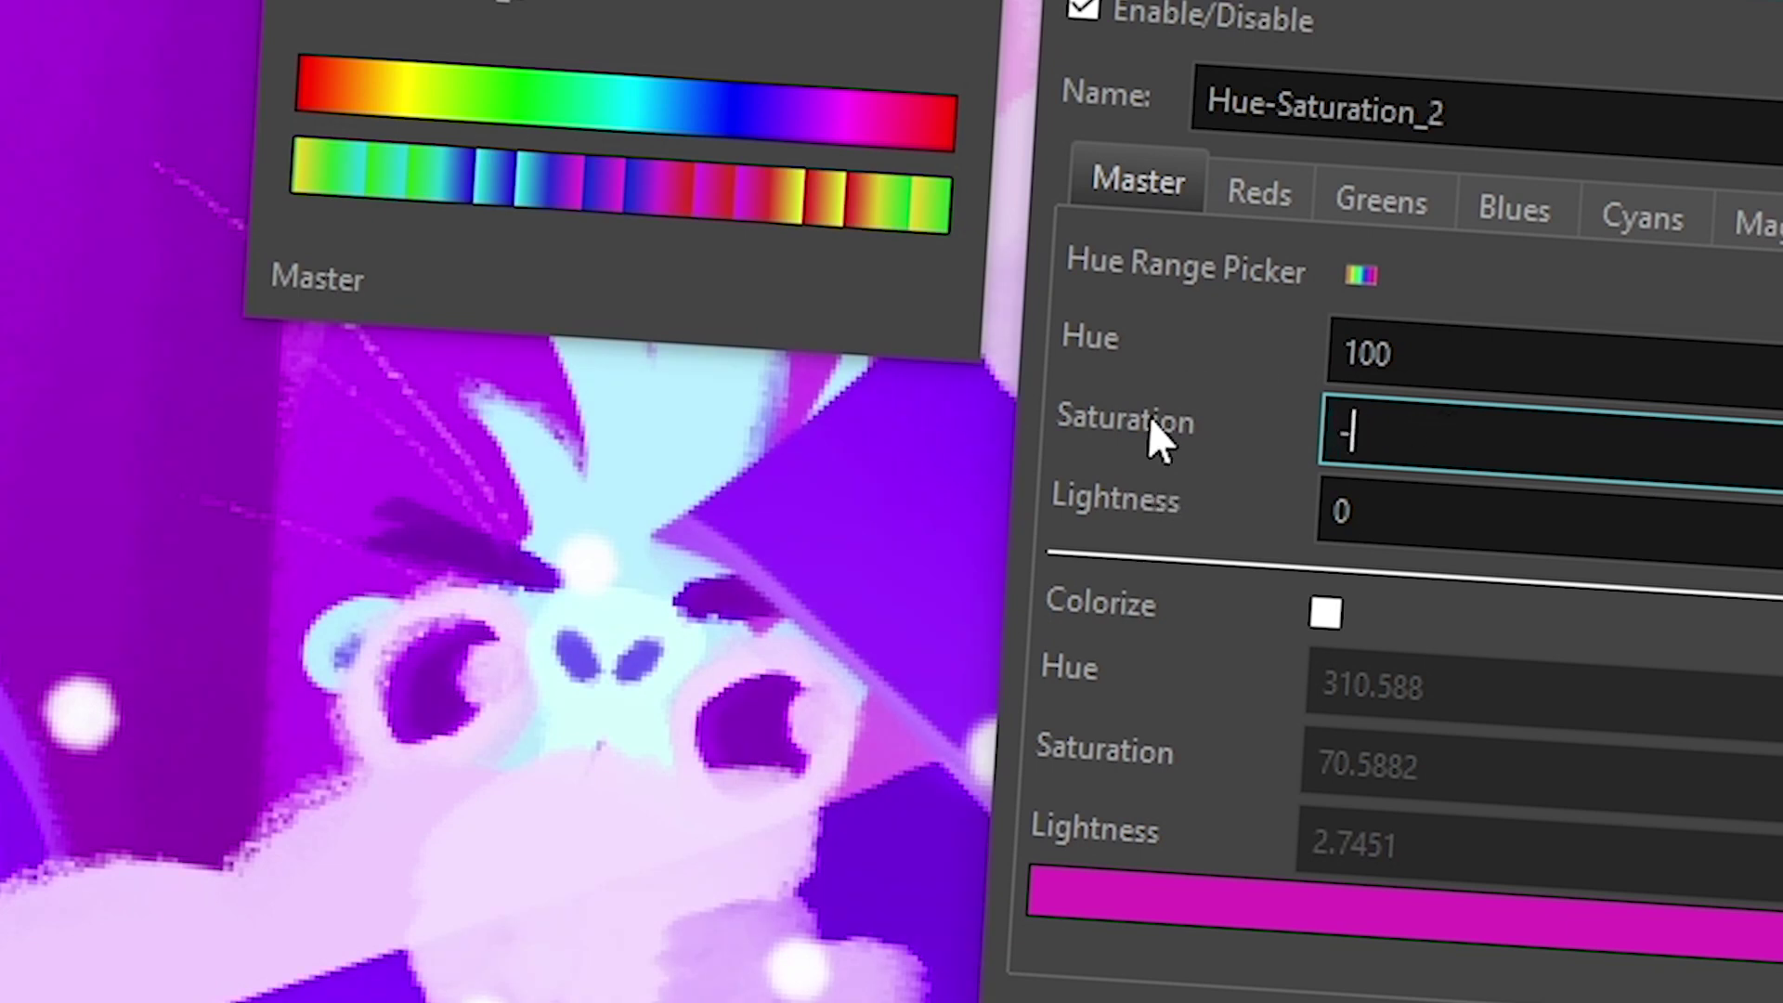
pyautogui.press('Return')
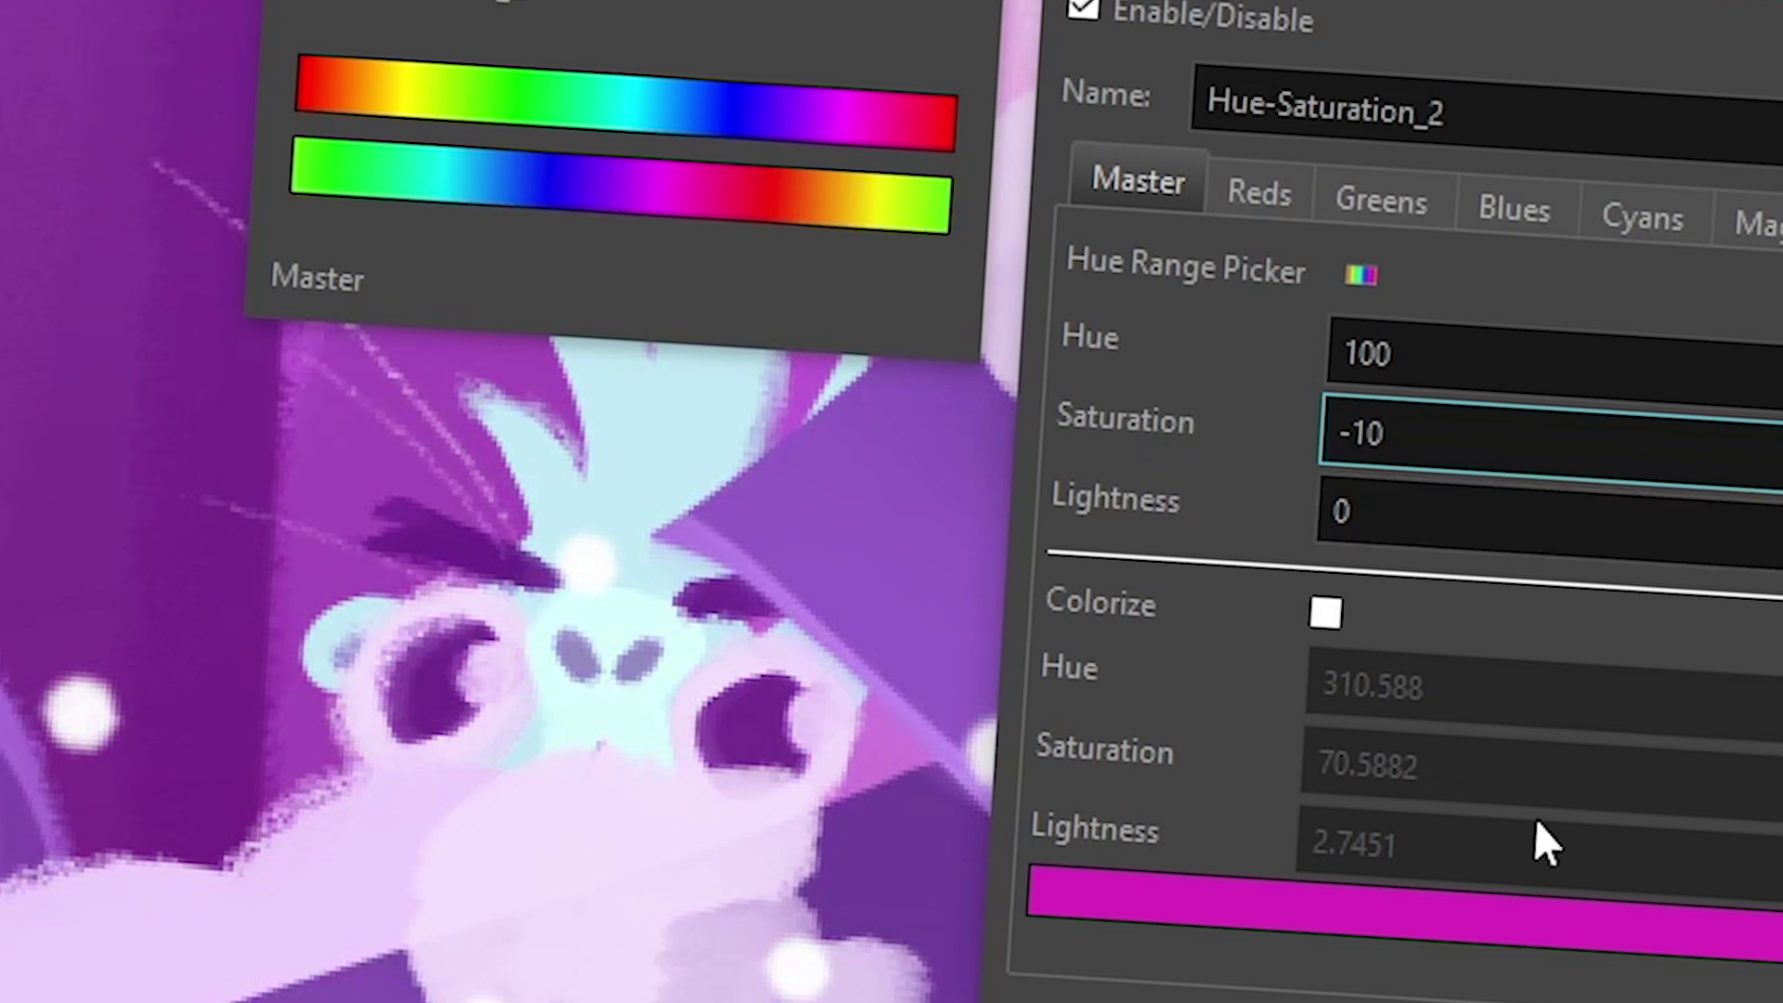
pyautogui.click(1374, 512)
pyautogui.doubleClick(1419, 502)
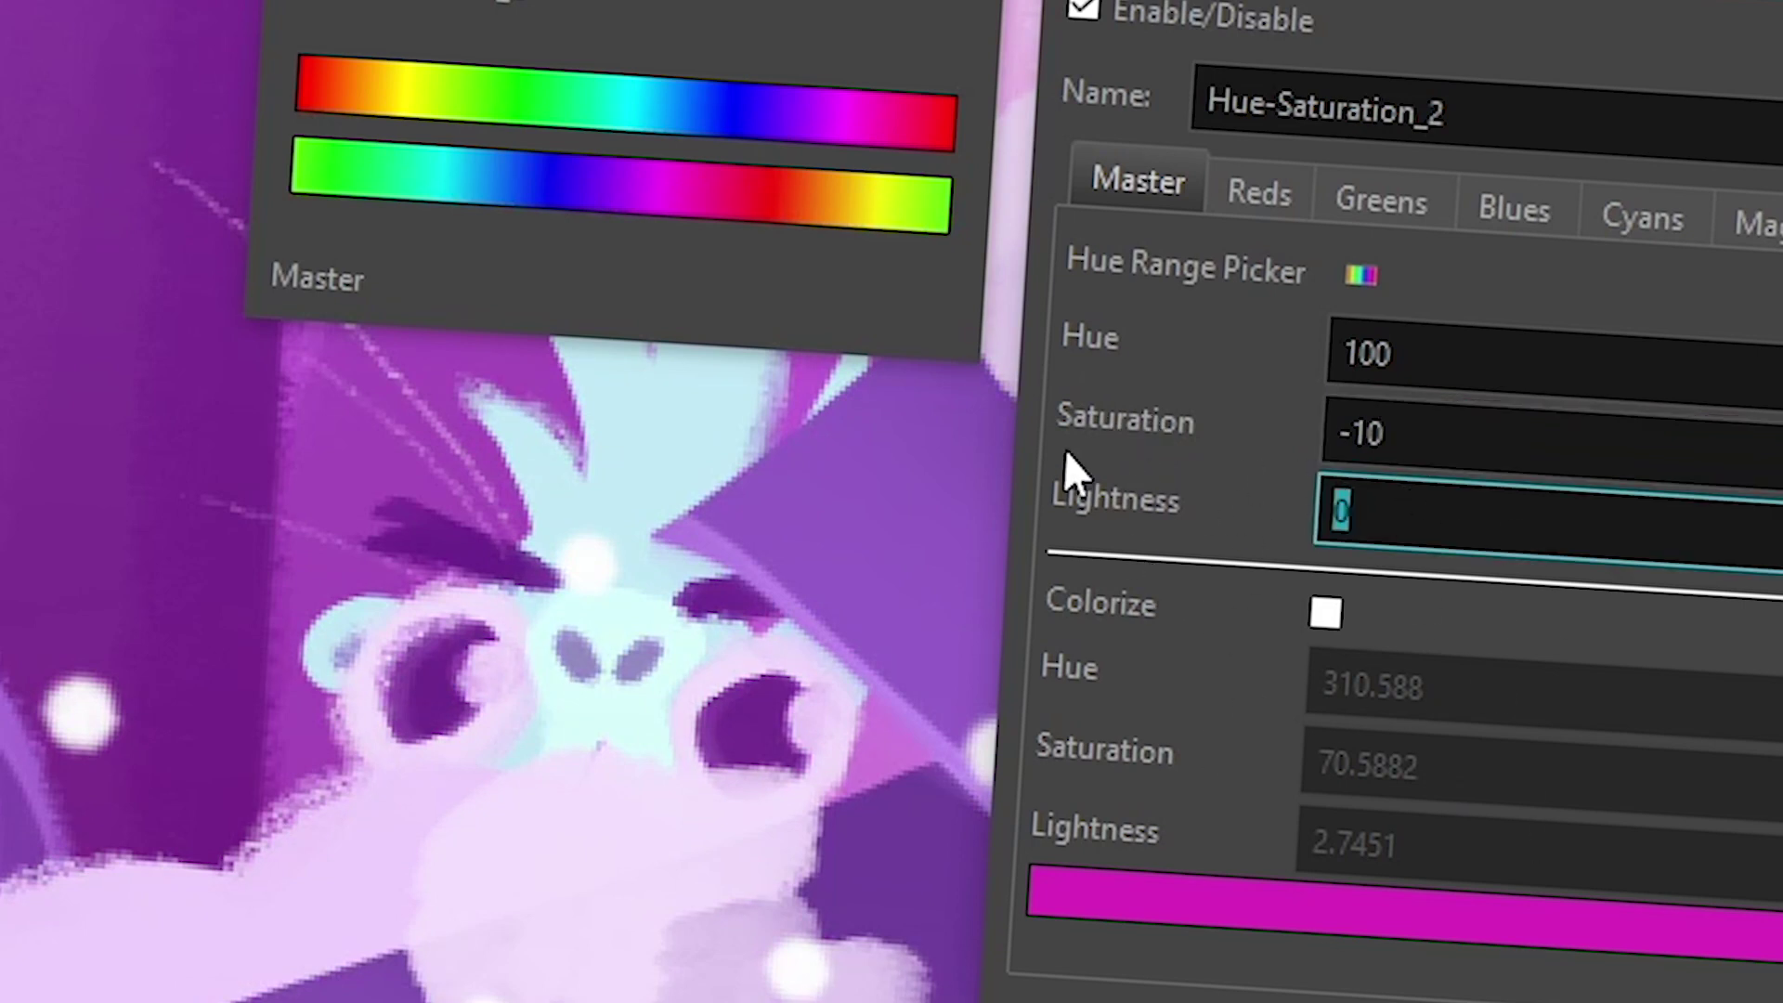
pyautogui.write('50')
pyautogui.press('Return')
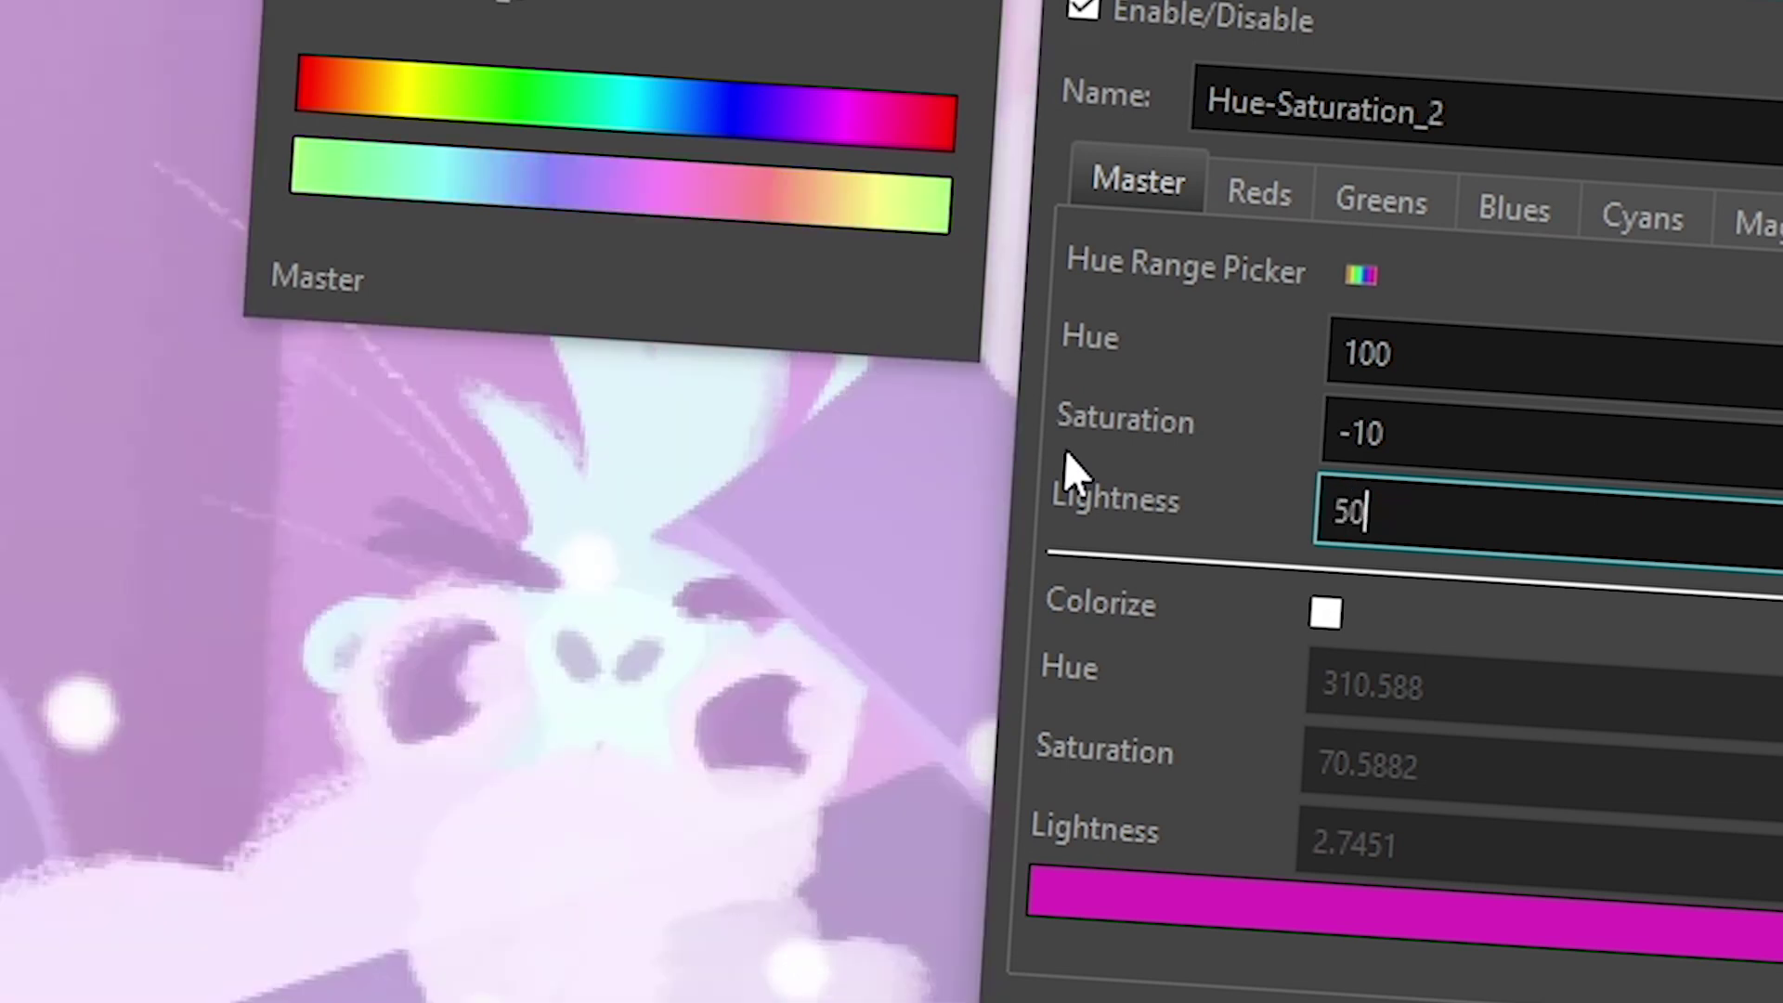
pyautogui.doubleClick(1361, 550)
pyautogui.write('-50')
pyautogui.press('Return')
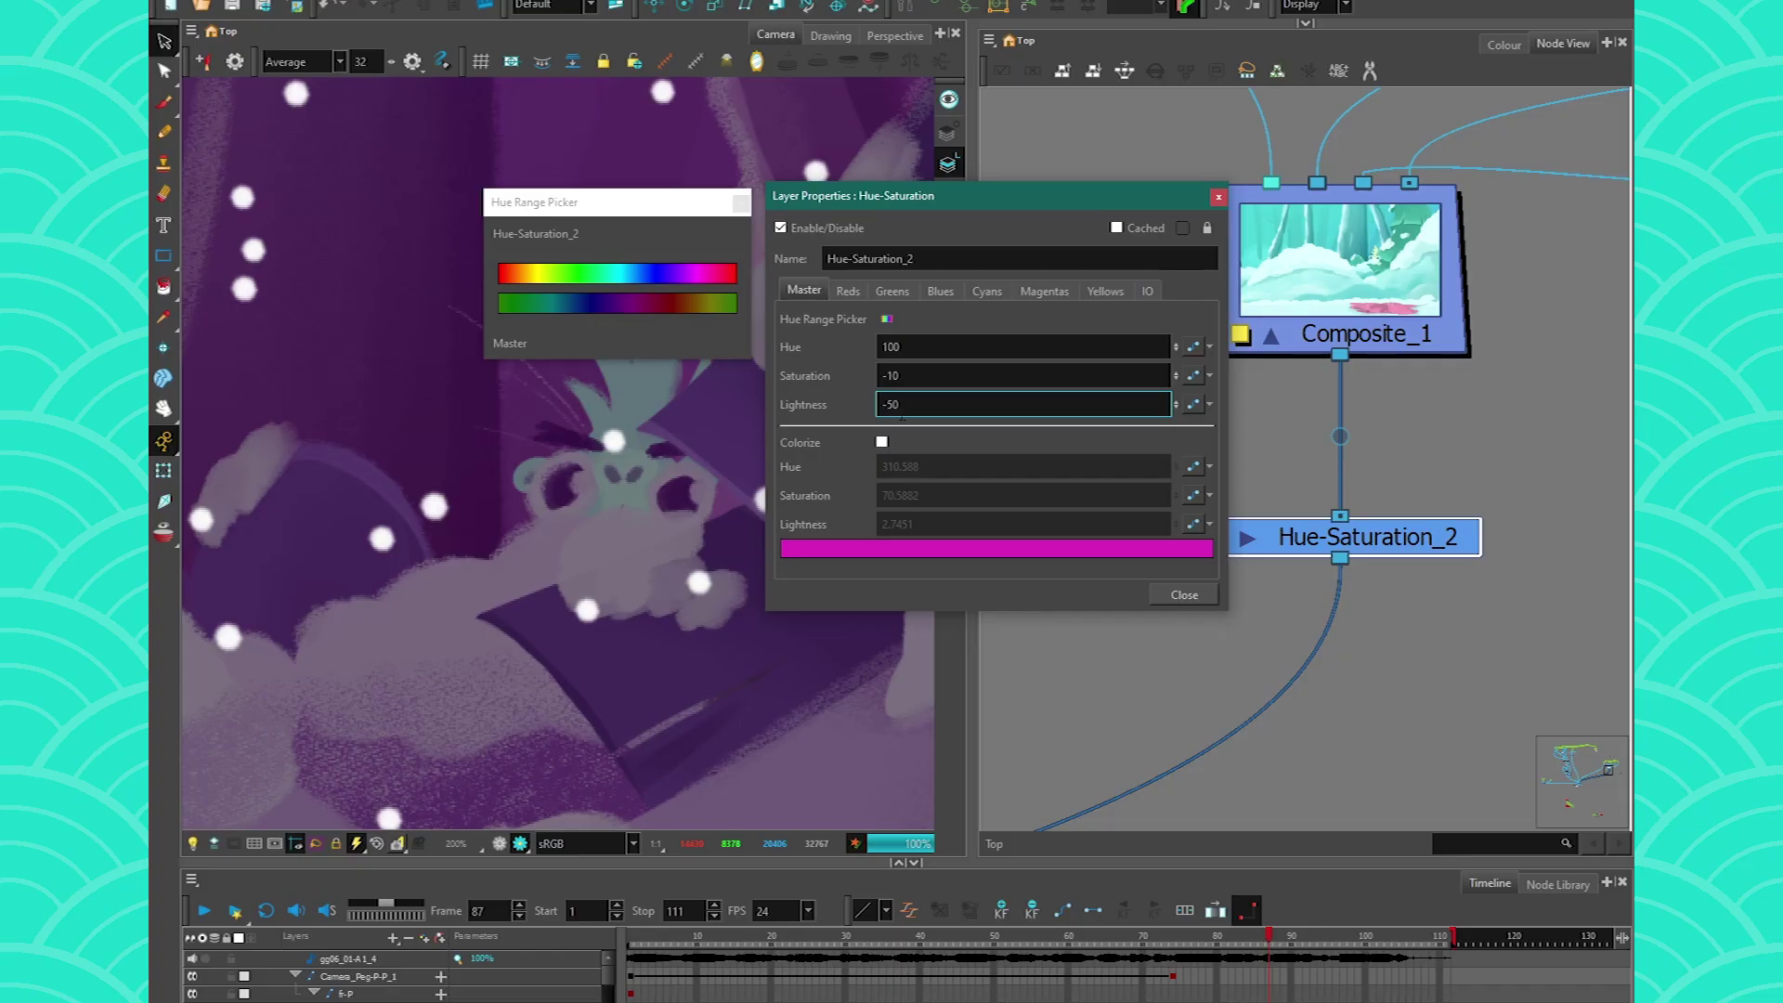
pyautogui.doubleClick(1360, 513)
pyautogui.write('0')
pyautogui.hotkey('shift', 'Tab')
pyautogui.write('0')
pyautogui.hotkey('shift', 'Tab')
pyautogui.write('0')
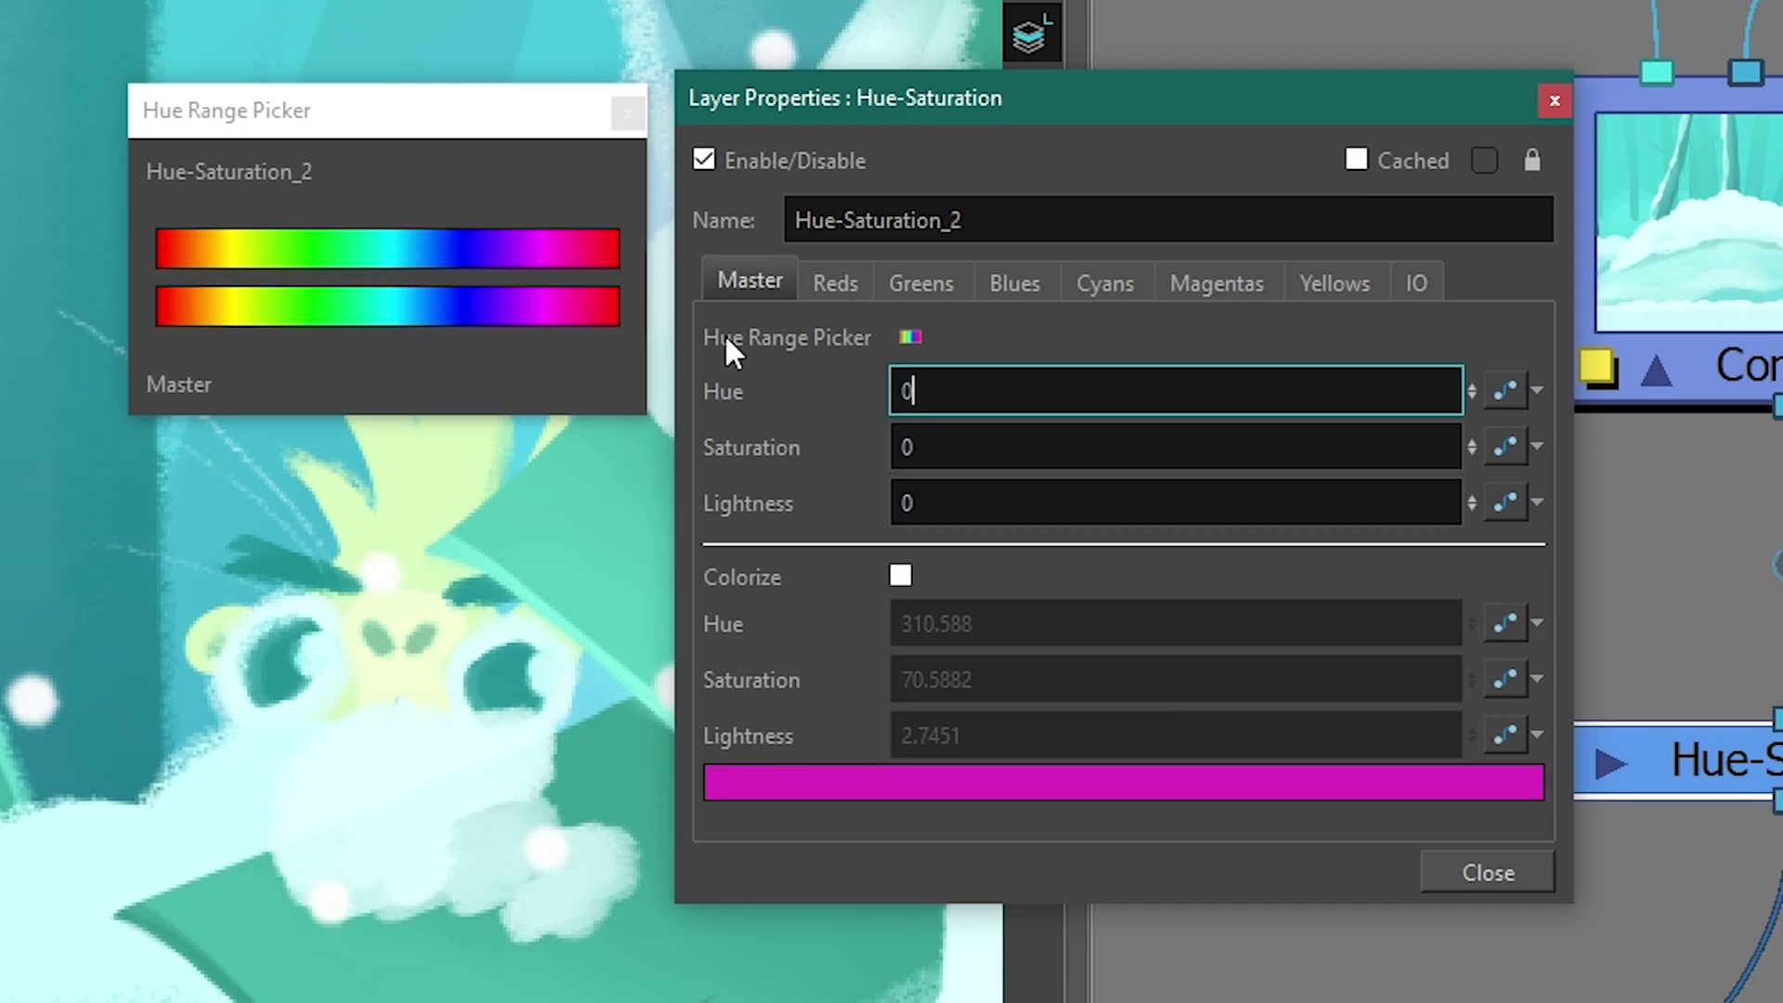
# Browse the Yellows, Master, Greens, Blues, Cyans, Magentas and Reds colour-range tabs
pyautogui.click(1334, 283)
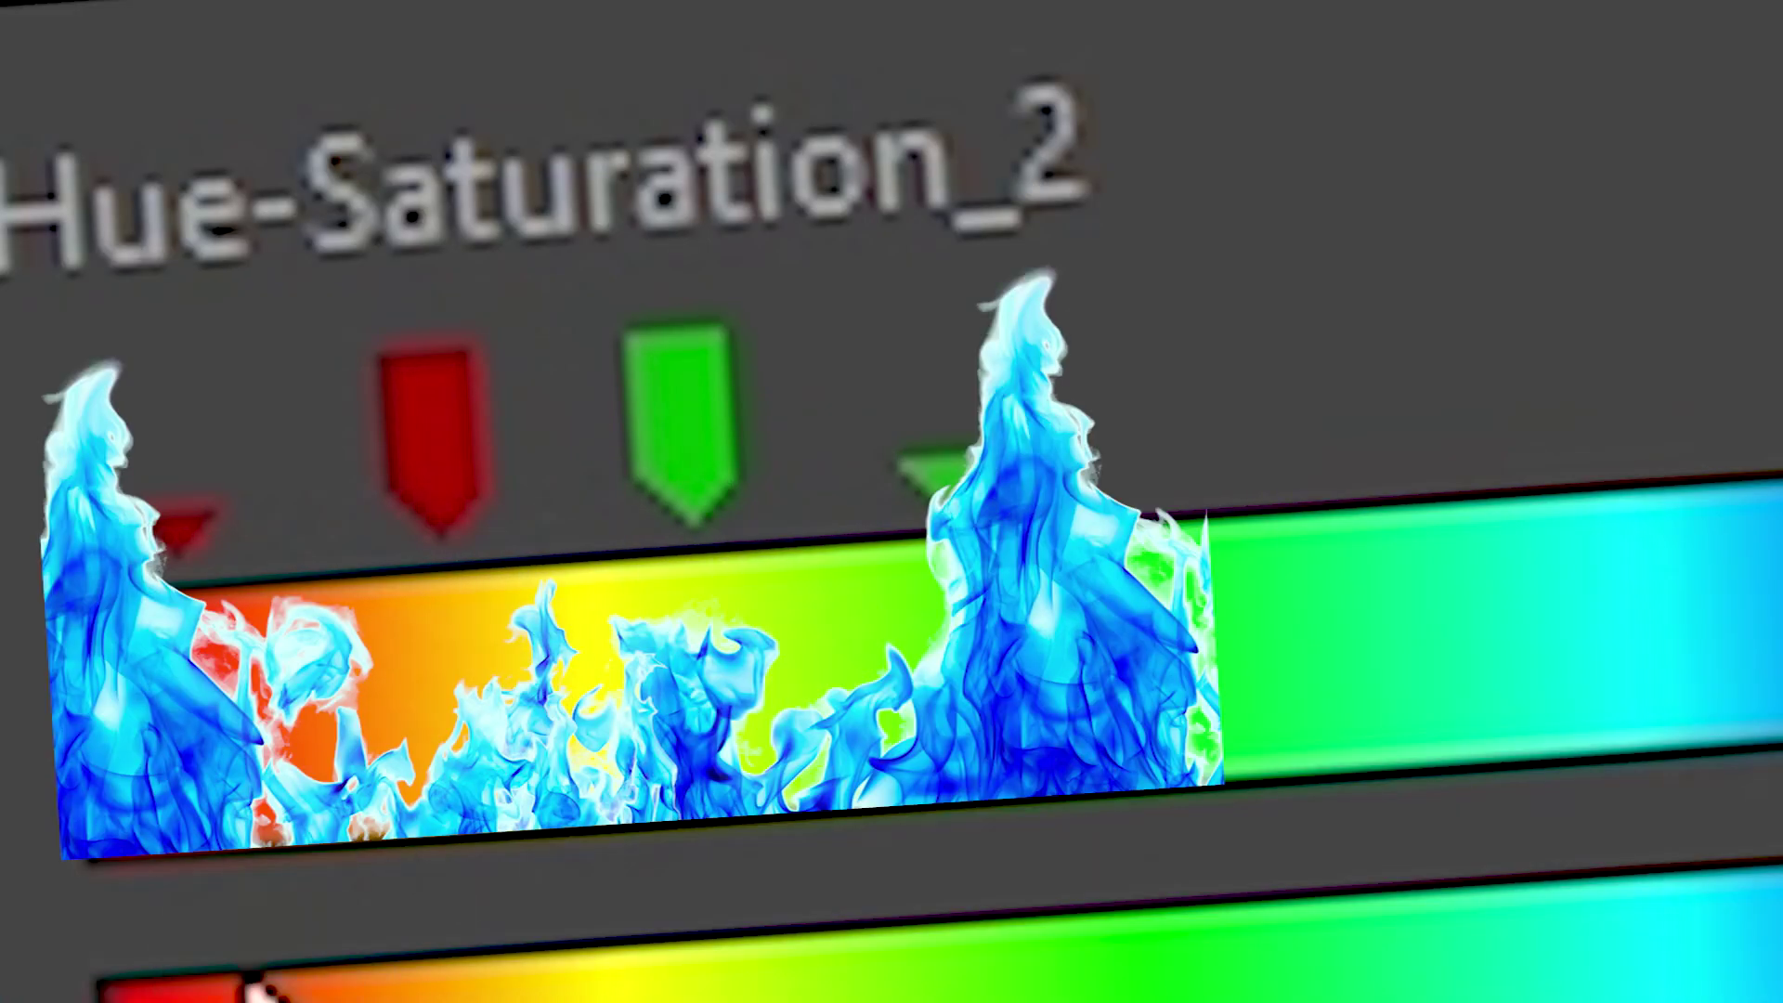
pyautogui.click(1514, 532)
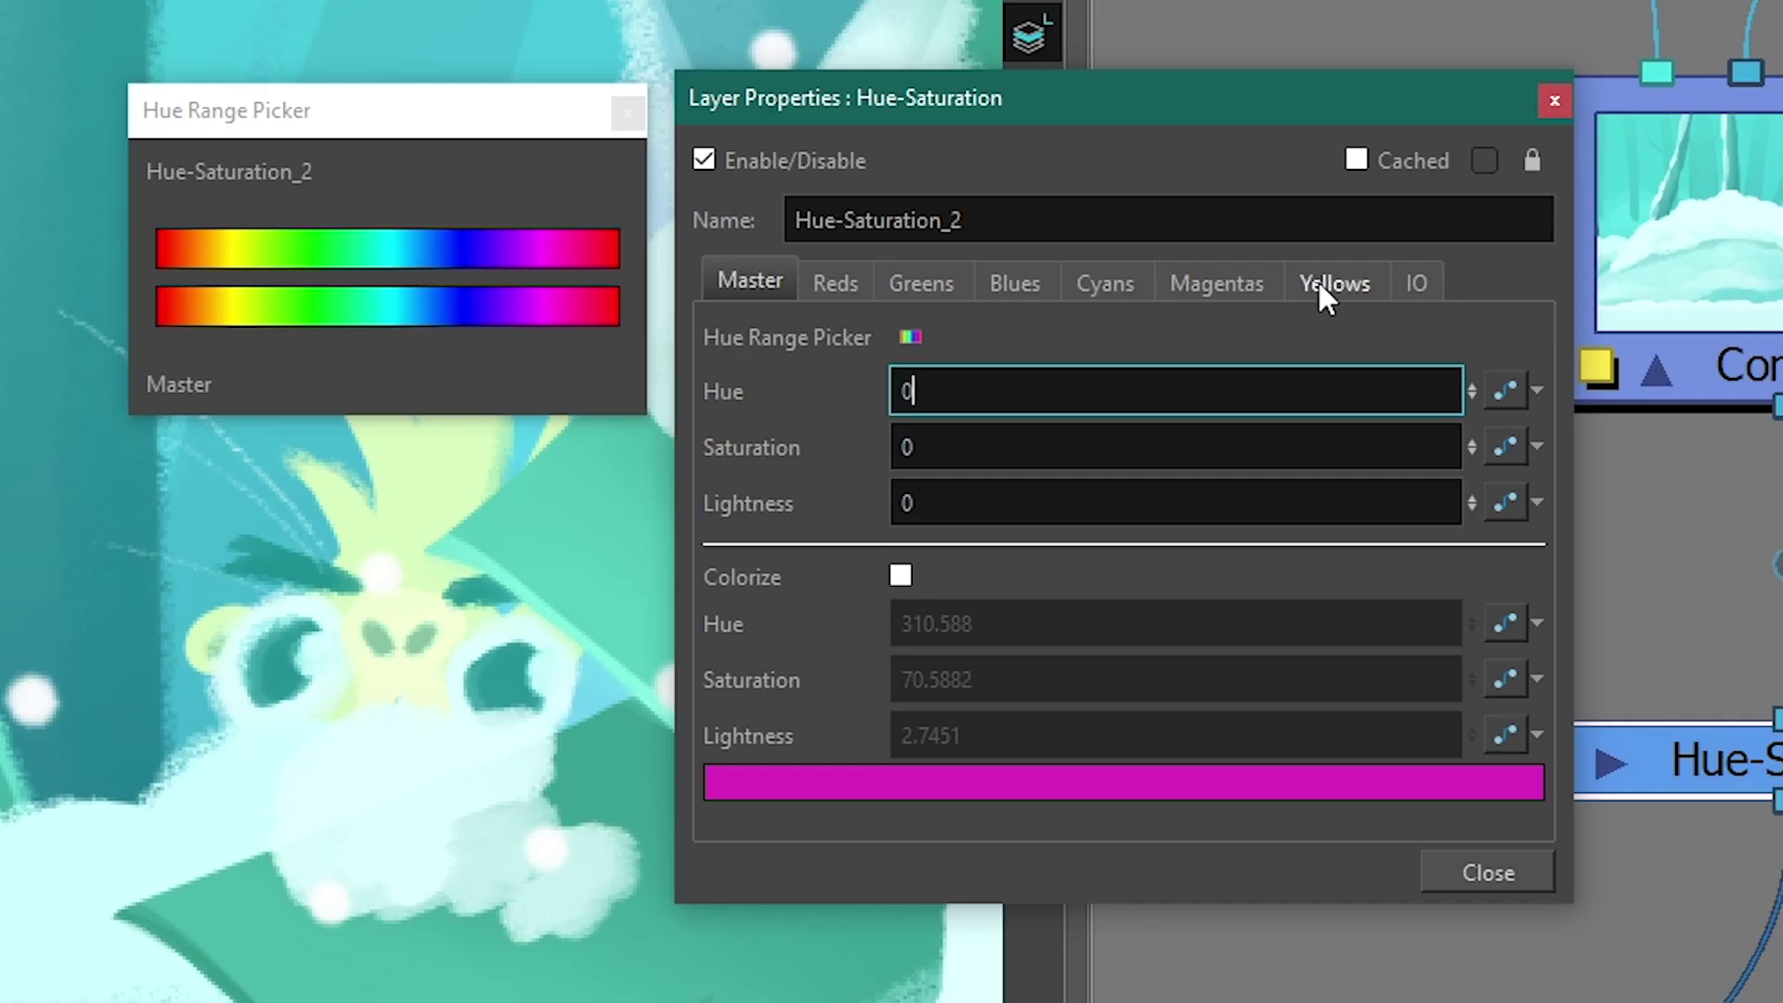
pyautogui.click(1319, 282)
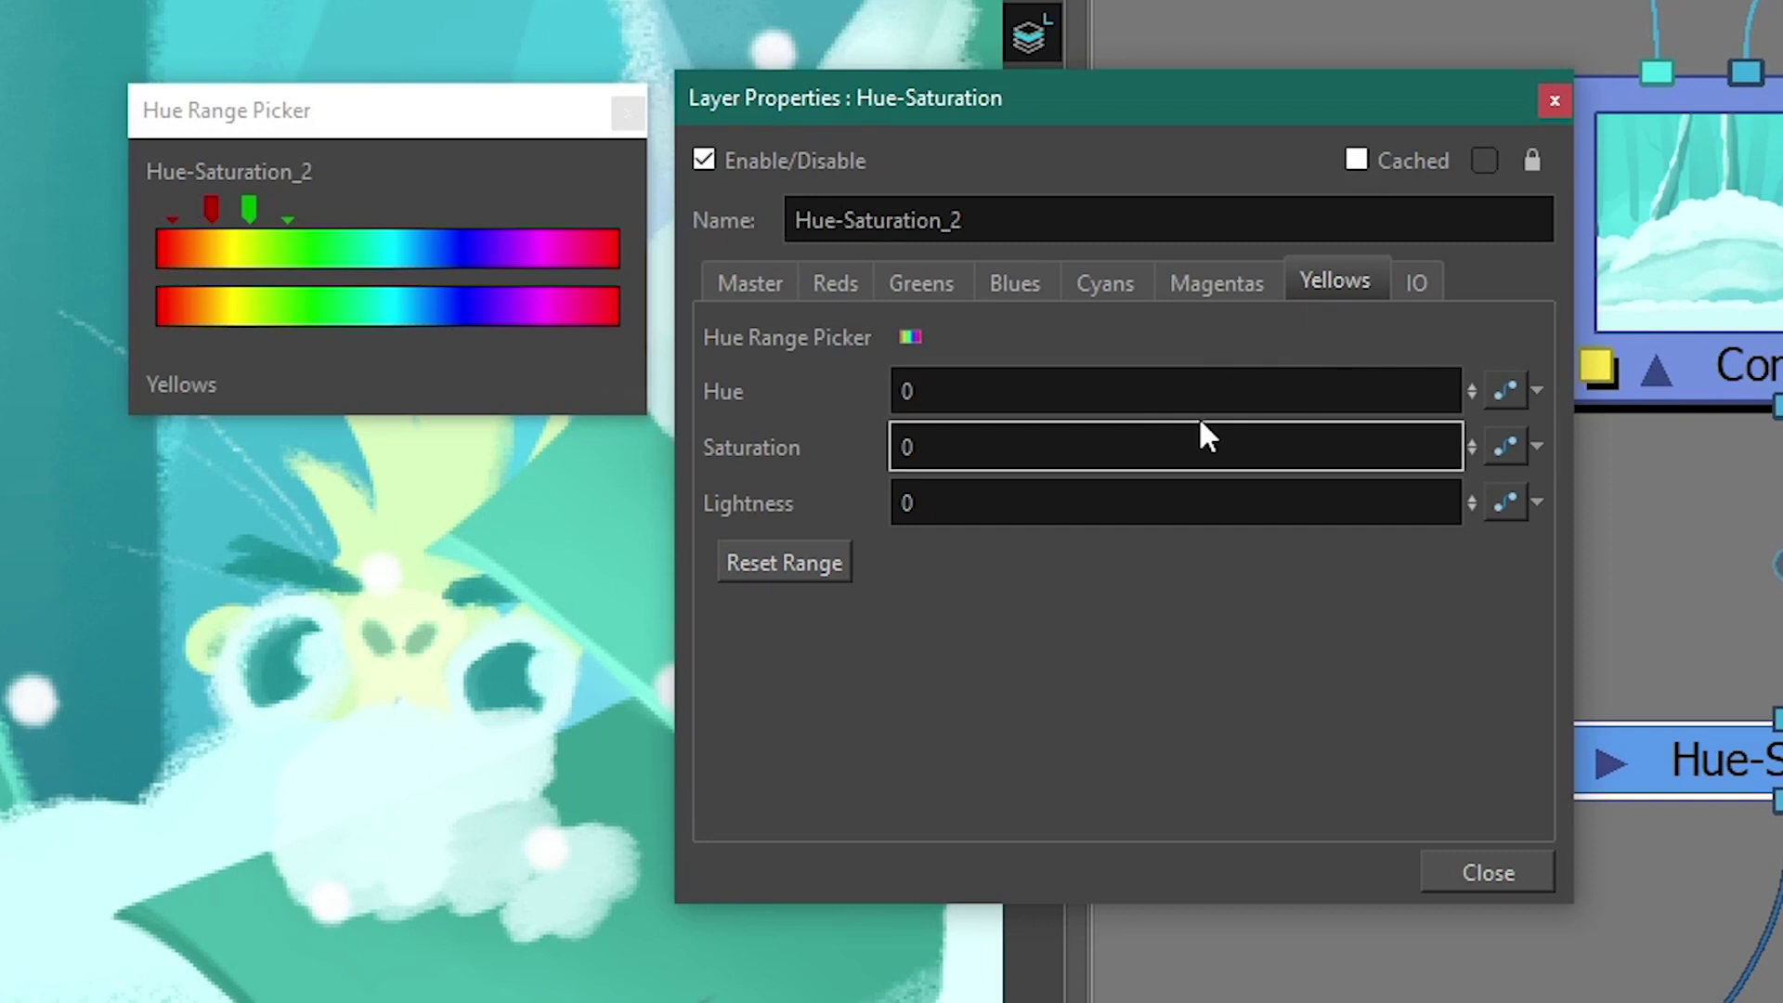
pyautogui.click(917, 283)
pyautogui.click(1017, 283)
pyautogui.click(1105, 283)
pyautogui.click(1217, 283)
pyautogui.click(836, 283)
# Return to Yellows and drag its falloff marker toward green in the Hue Range Picker
pyautogui.click(919, 282)
pyautogui.click(1010, 282)
pyautogui.click(1100, 283)
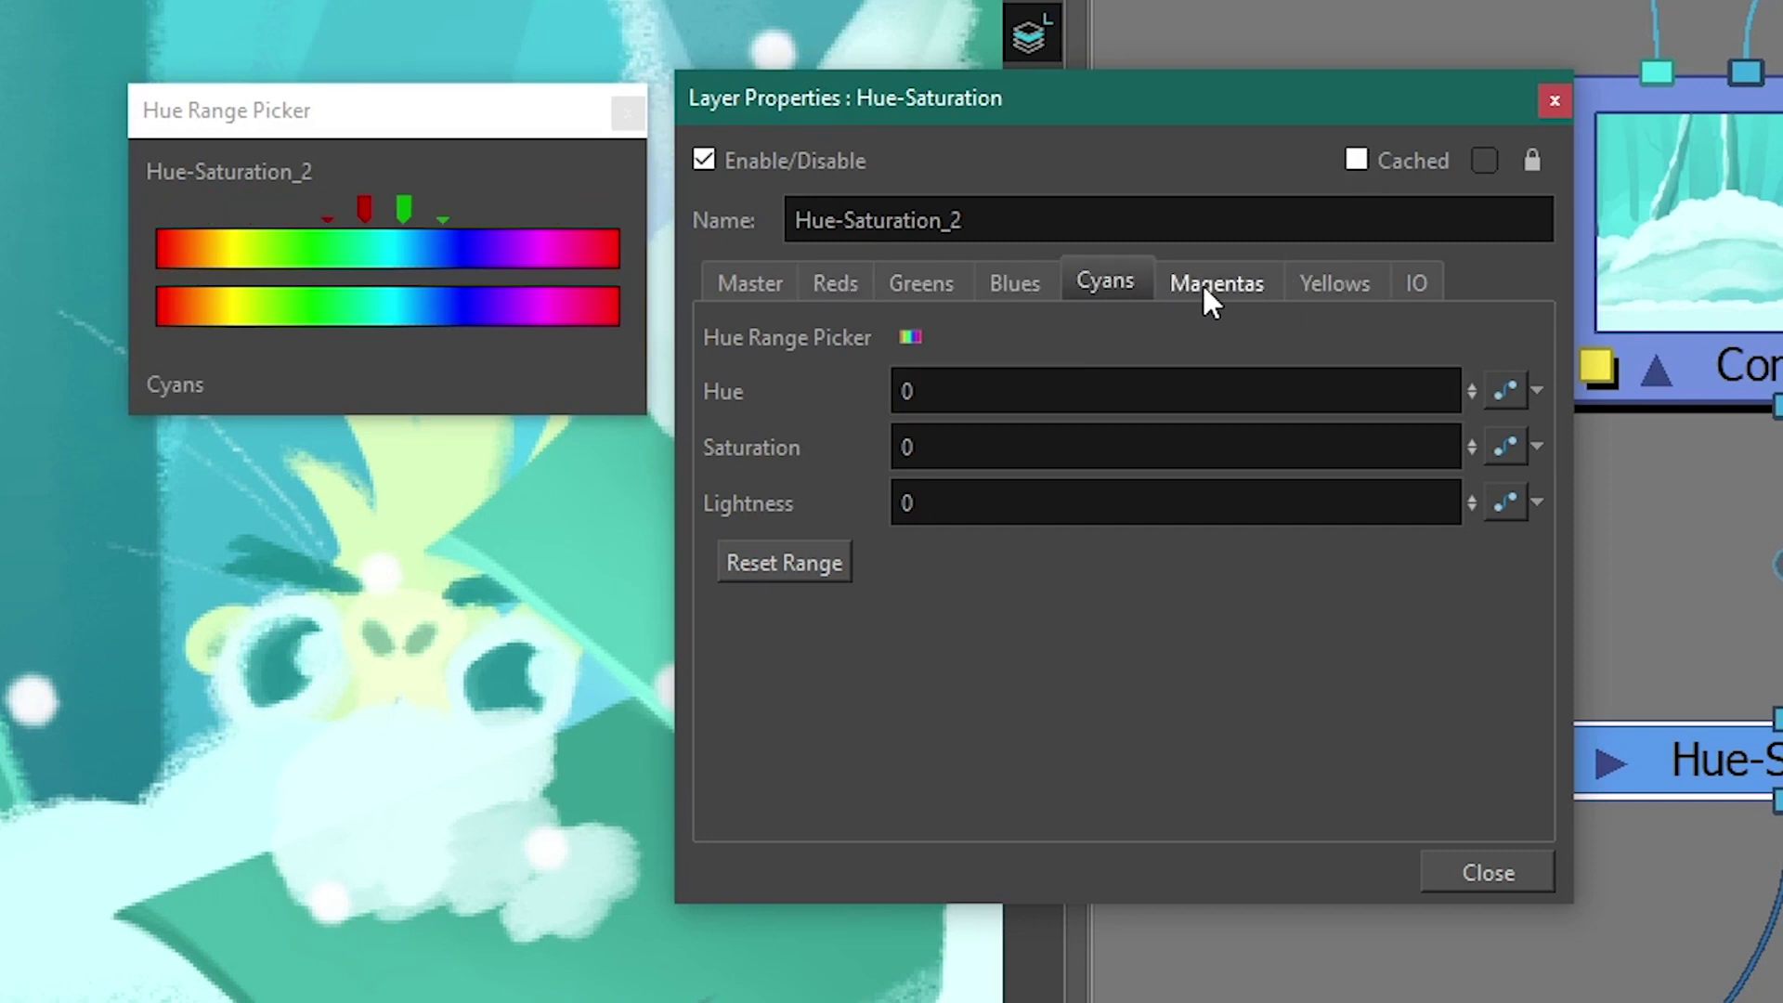
pyautogui.click(1212, 282)
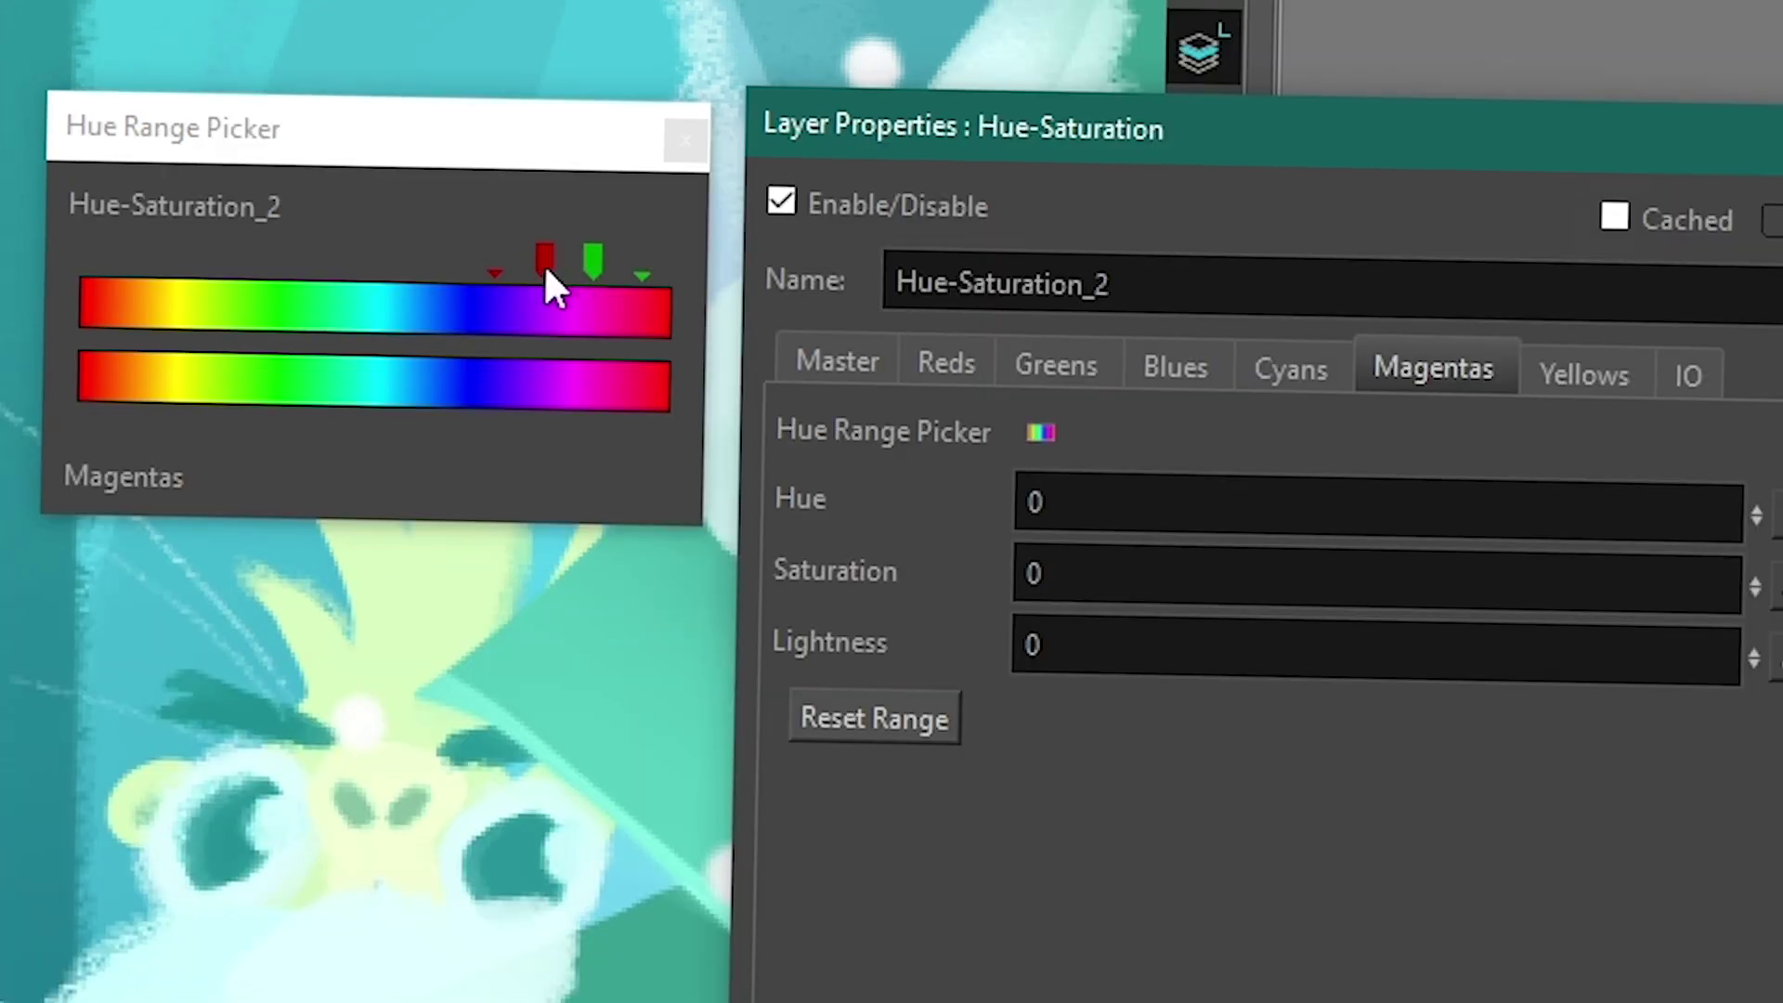
pyautogui.click(1575, 376)
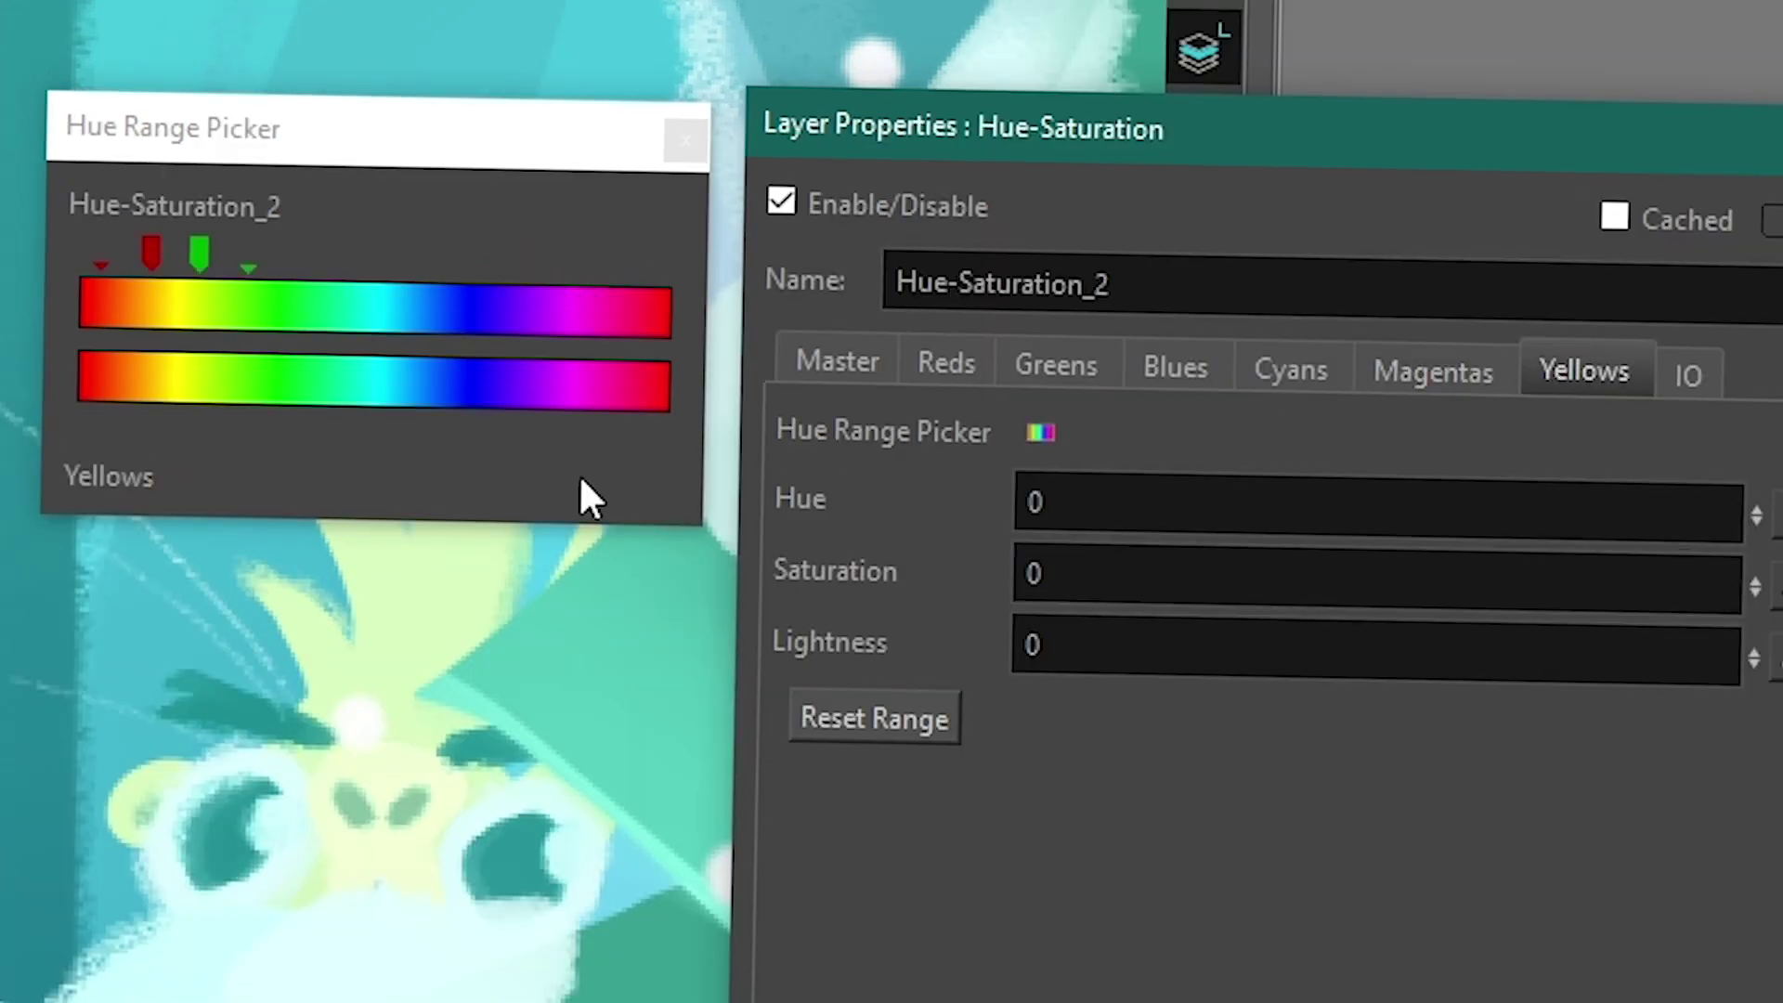
pyautogui.click(827, 364)
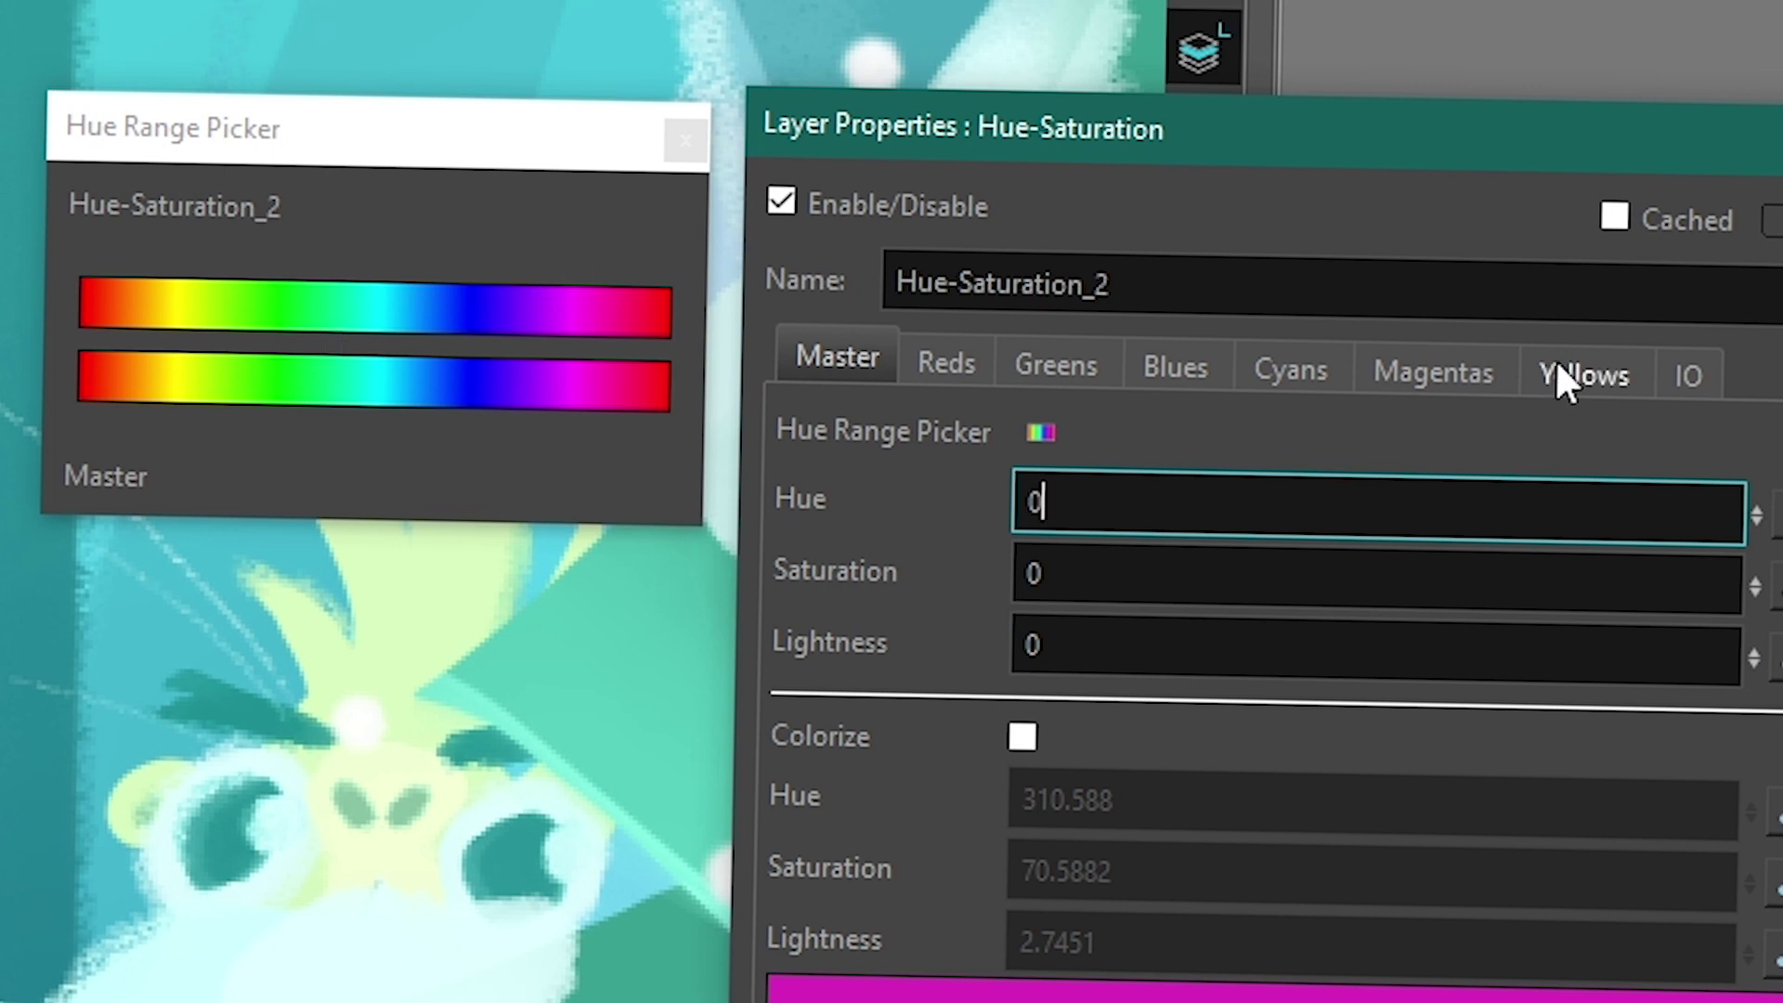
pyautogui.click(1583, 379)
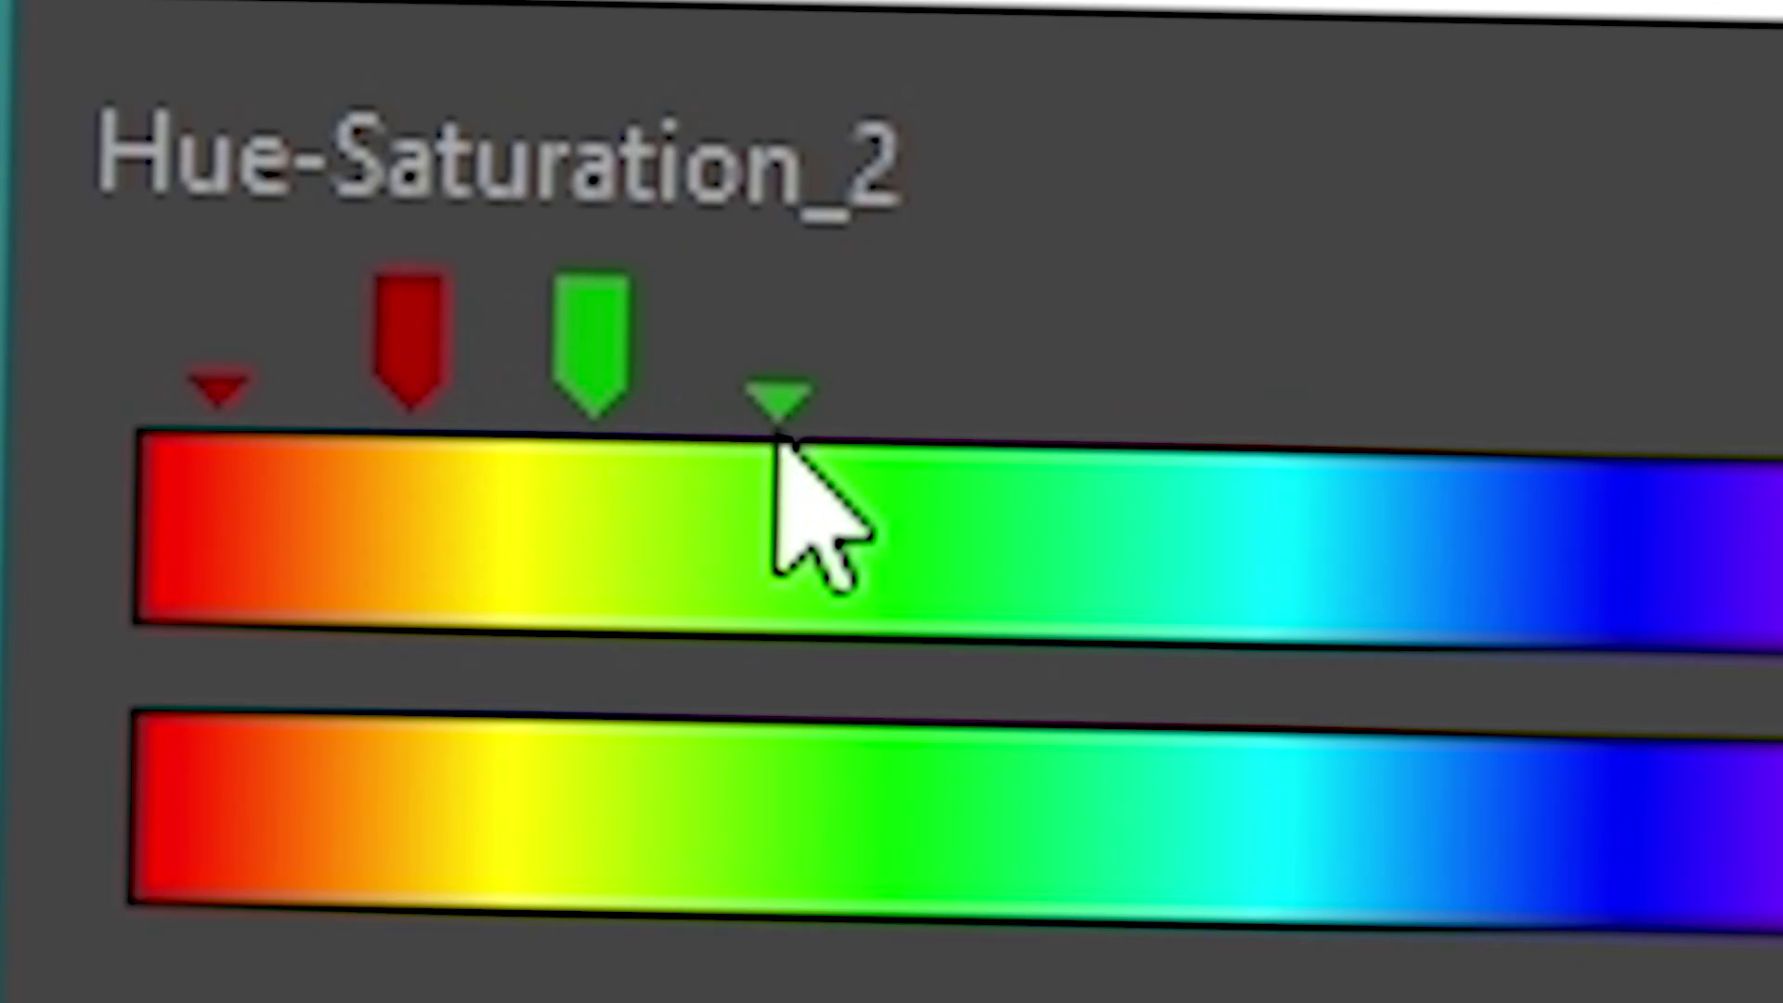
pyautogui.moveTo(816, 406)
pyautogui.mouseDown()
pyautogui.moveTo(789, 390)
pyautogui.moveTo(1160, 418)
pyautogui.mouseUp()
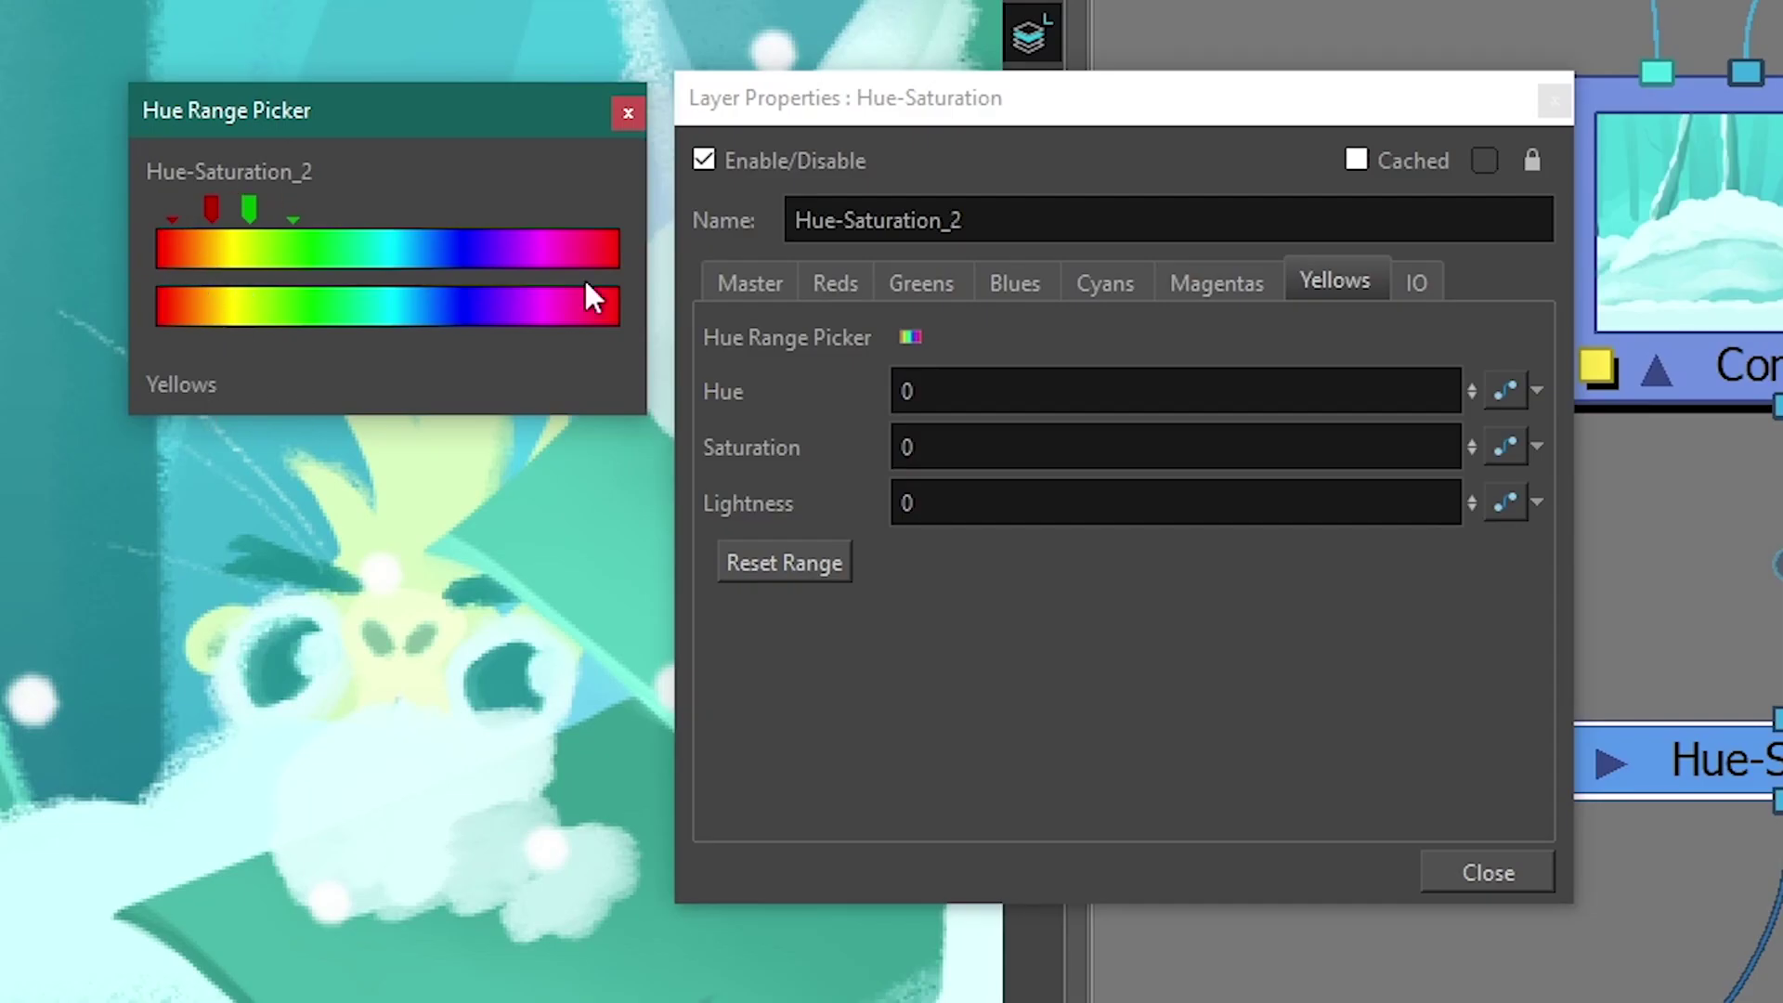
# Set the Yellows Hue to 100 and widen the range toward the greens
pyautogui.click(804, 382)
pyautogui.write('100')
pyautogui.press('Return')
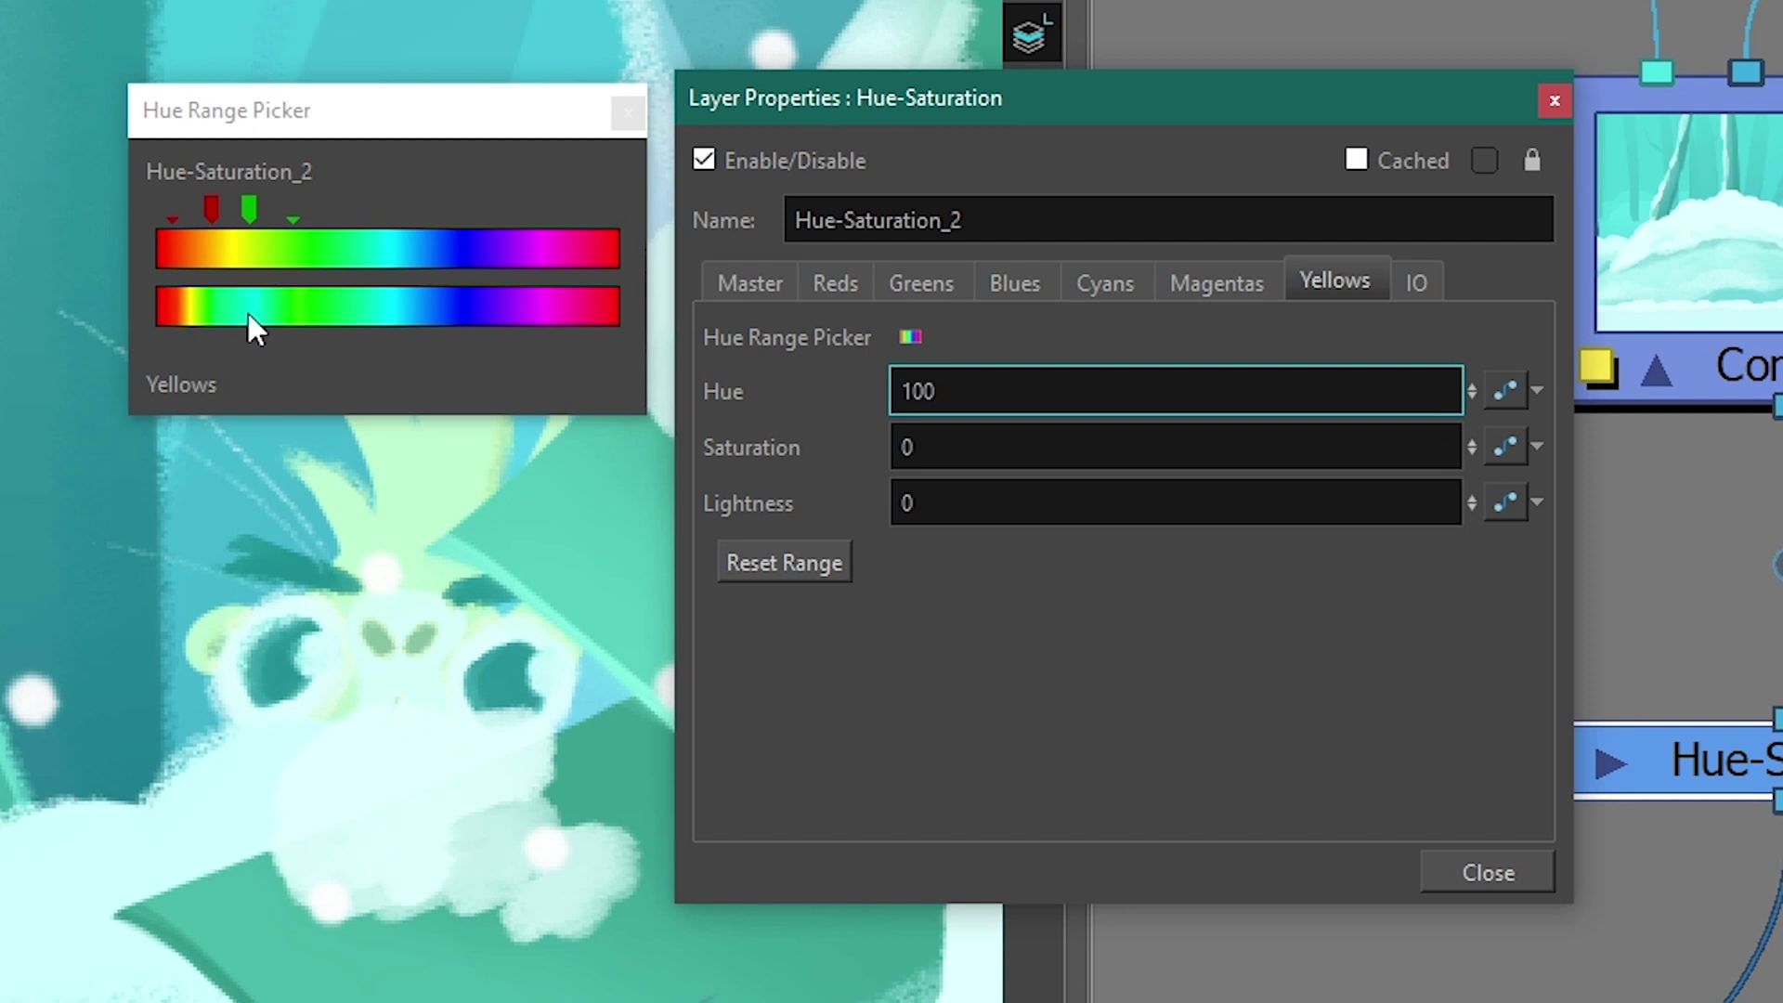
pyautogui.moveTo(286, 217)
pyautogui.mouseDown()
pyautogui.moveTo(339, 217)
pyautogui.moveTo(269, 191)
pyautogui.mouseUp()
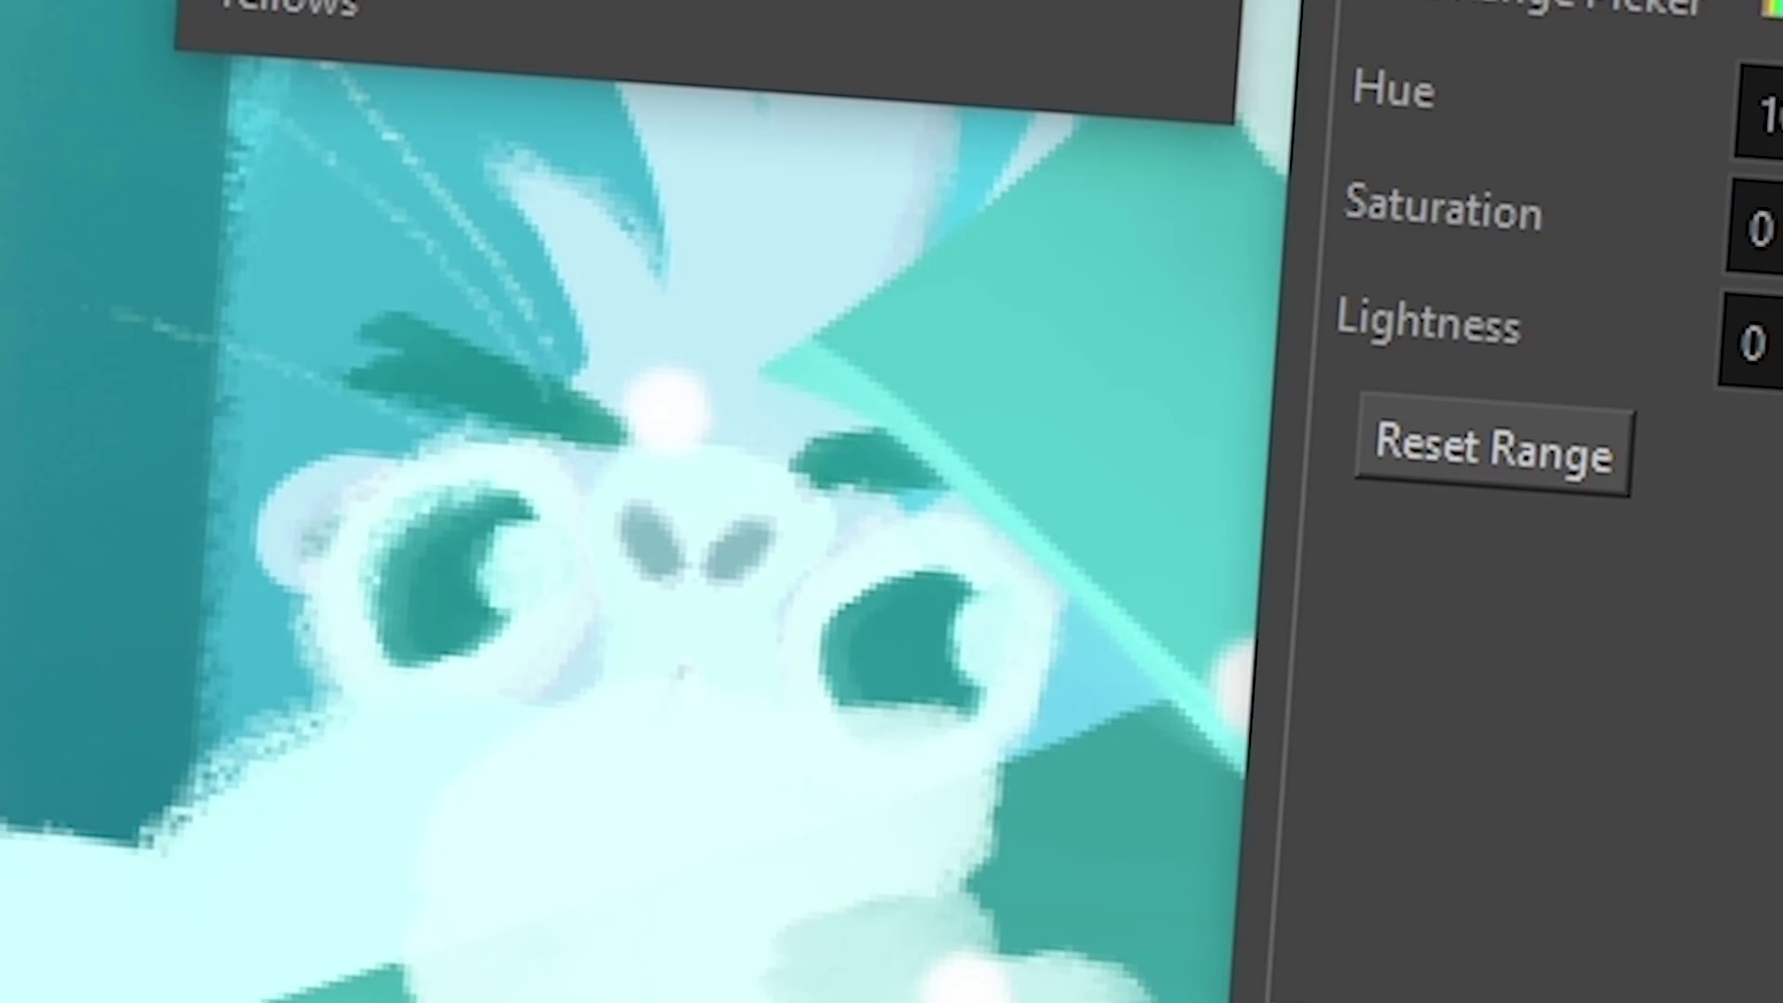
pyautogui.moveTo(279, 214)
pyautogui.mouseDown()
pyautogui.moveTo(422, 220)
pyautogui.moveTo(279, 227)
pyautogui.moveTo(363, 234)
pyautogui.moveTo(310, 236)
pyautogui.moveTo(292, 218)
pyautogui.mouseUp()
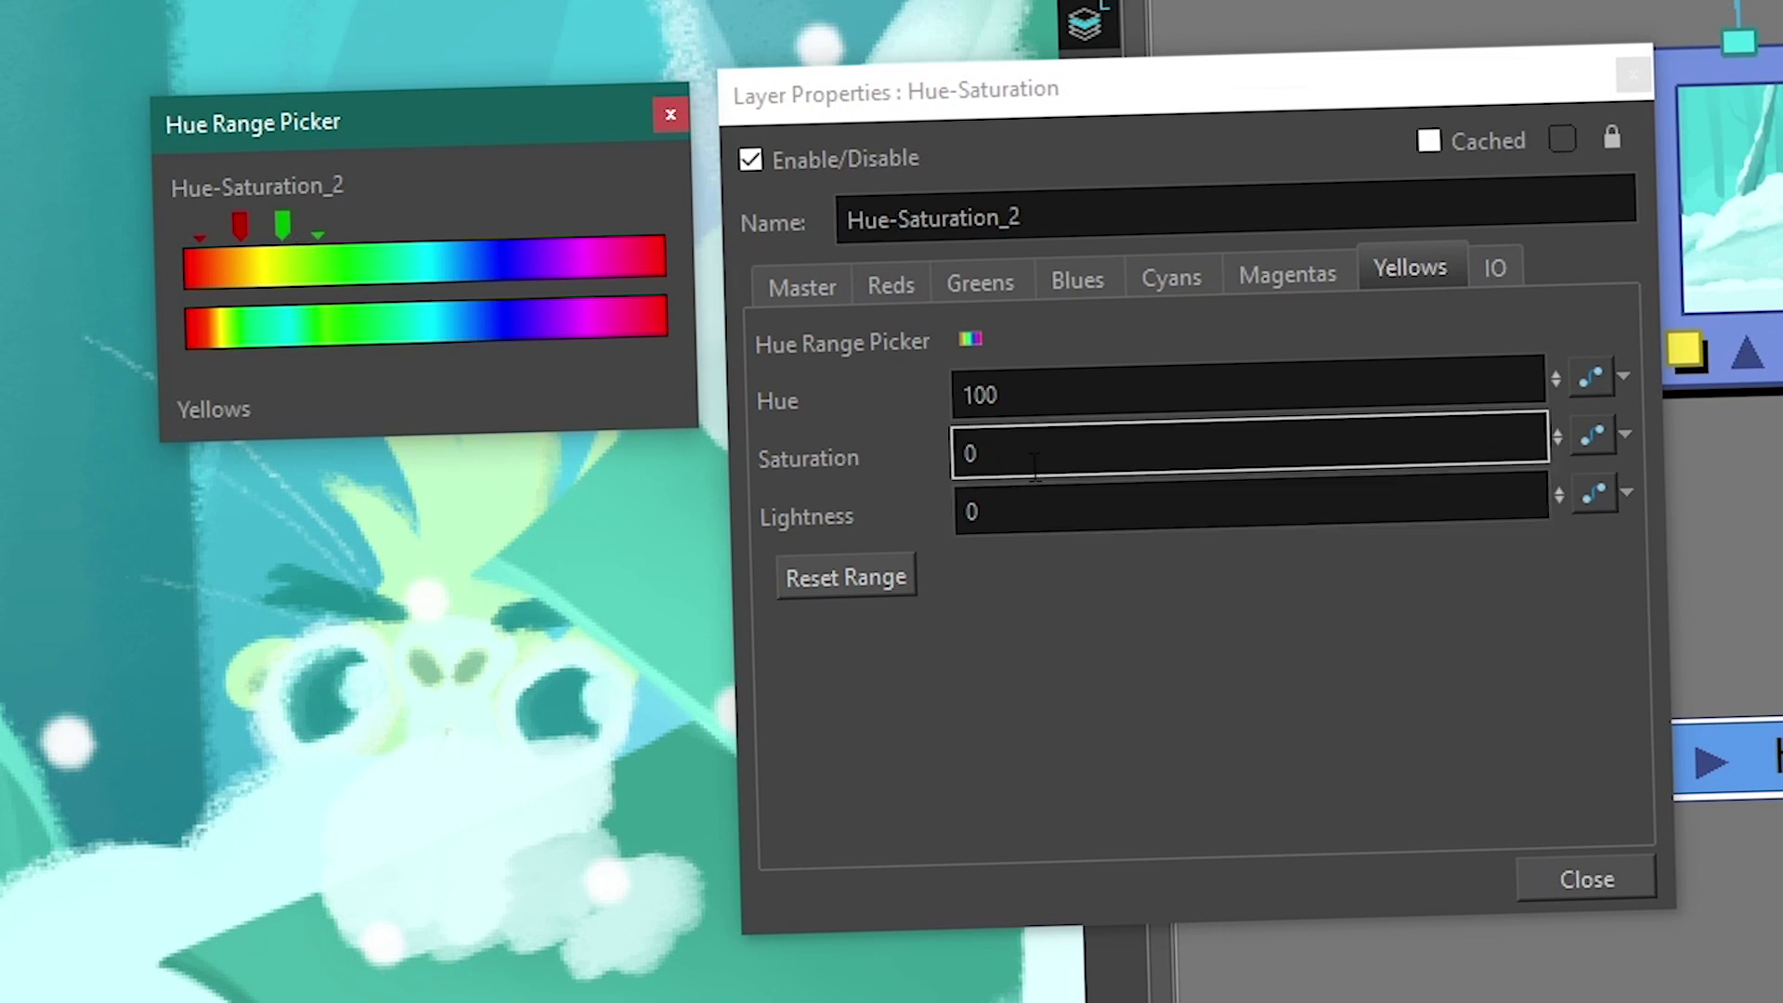
# Set Yellows Saturation and Lightness to -50 and nudge the falloff toward green
pyautogui.click(965, 455)
pyautogui.write('-50')
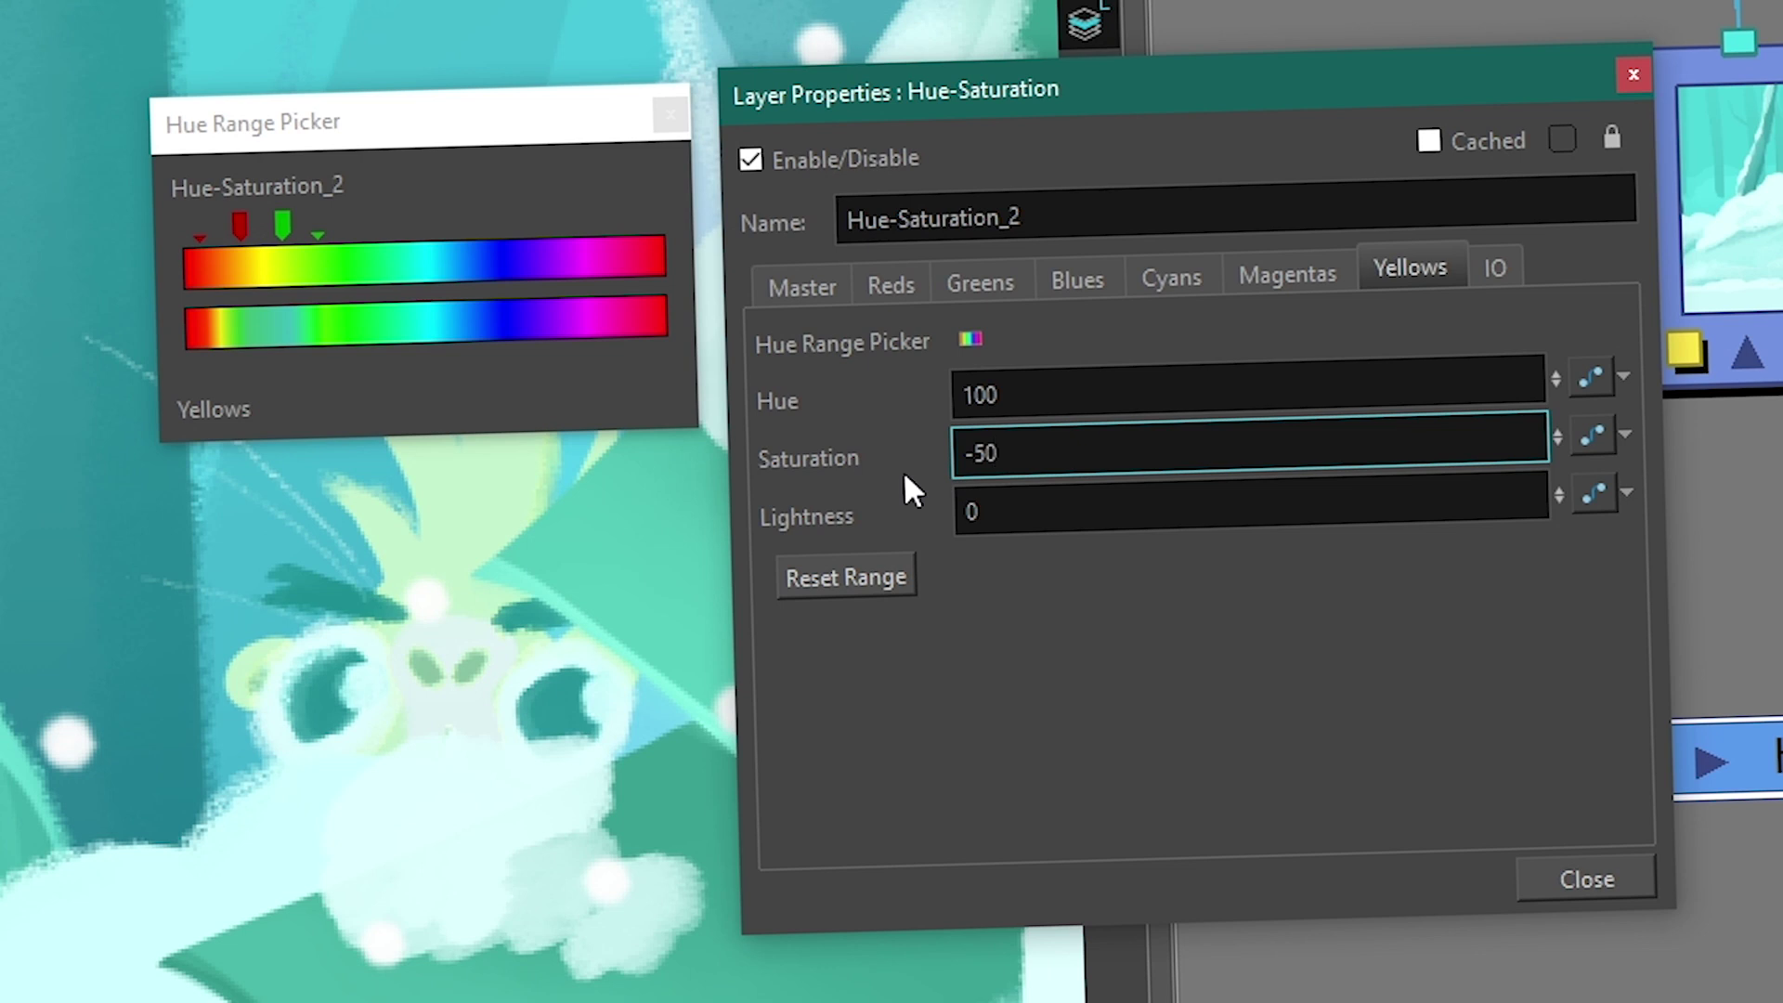
pyautogui.press('Tab')
pyautogui.write('-50')
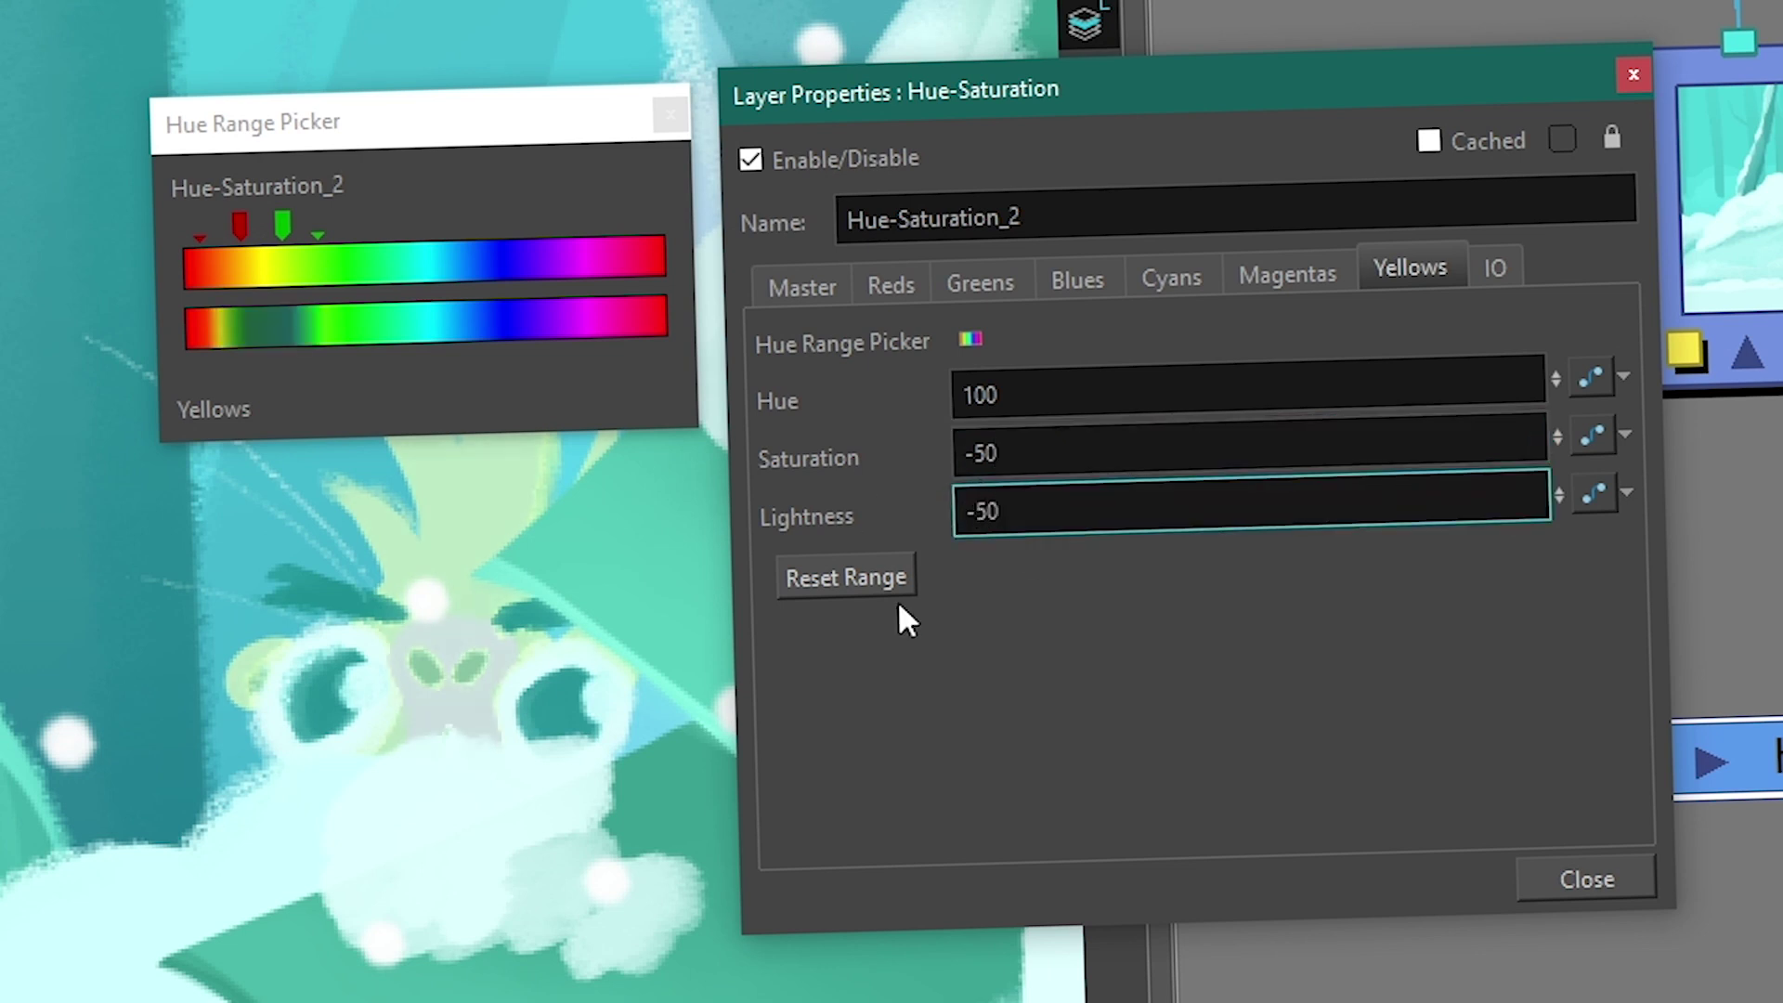
pyautogui.click(287, 217)
pyautogui.moveTo(314, 234); pyautogui.dragTo(323, 236)
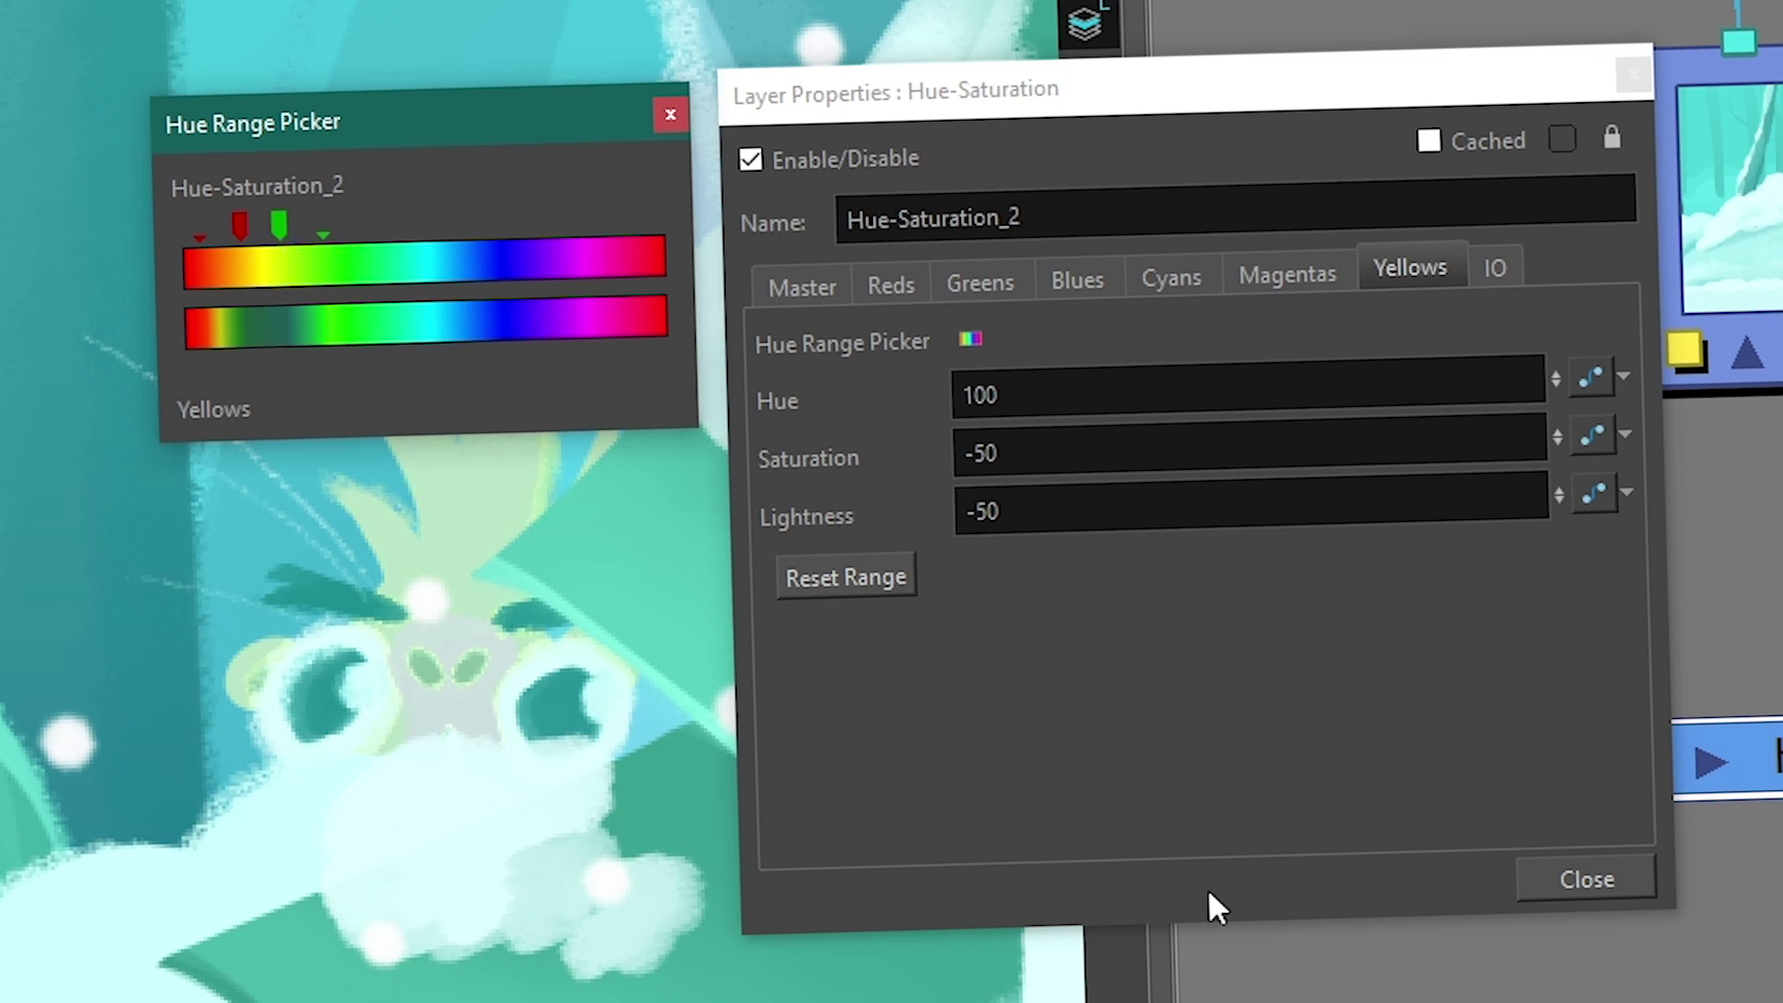
# Close the properties and connect Drawing_8 to Hue-Saturation_1's matte port
pyautogui.click(1633, 74)
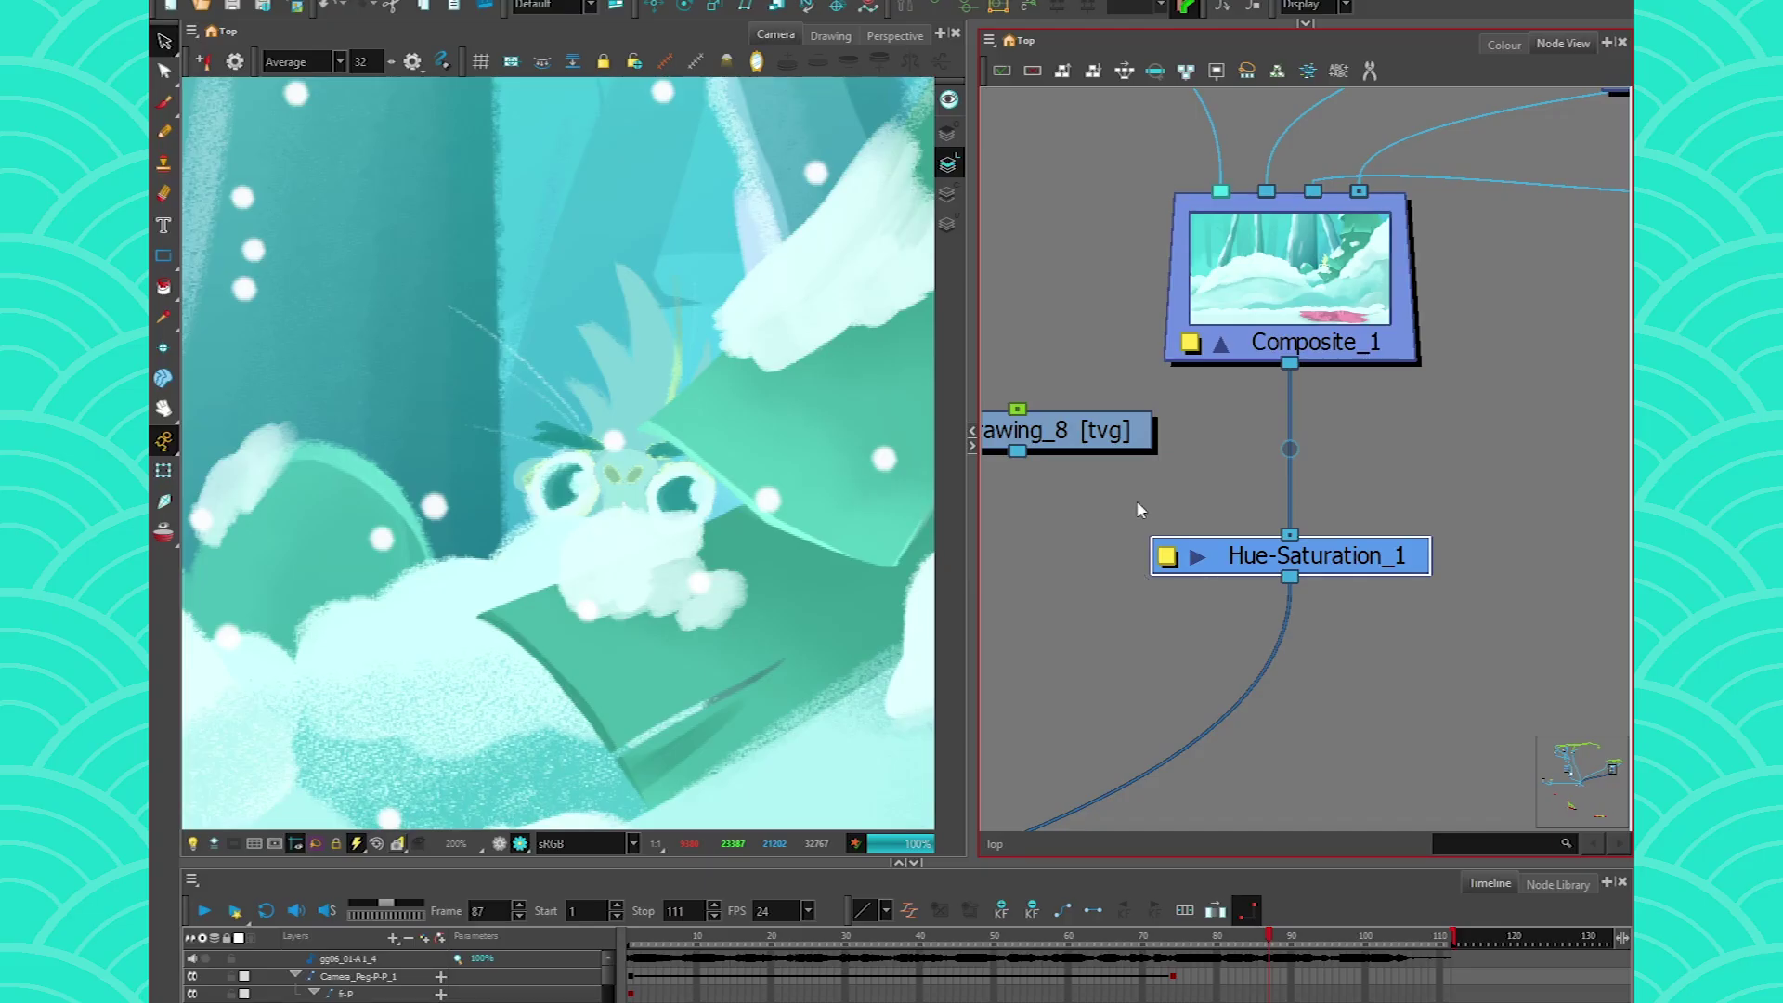
pyautogui.moveTo(1046, 455); pyautogui.dragTo(1089, 473)
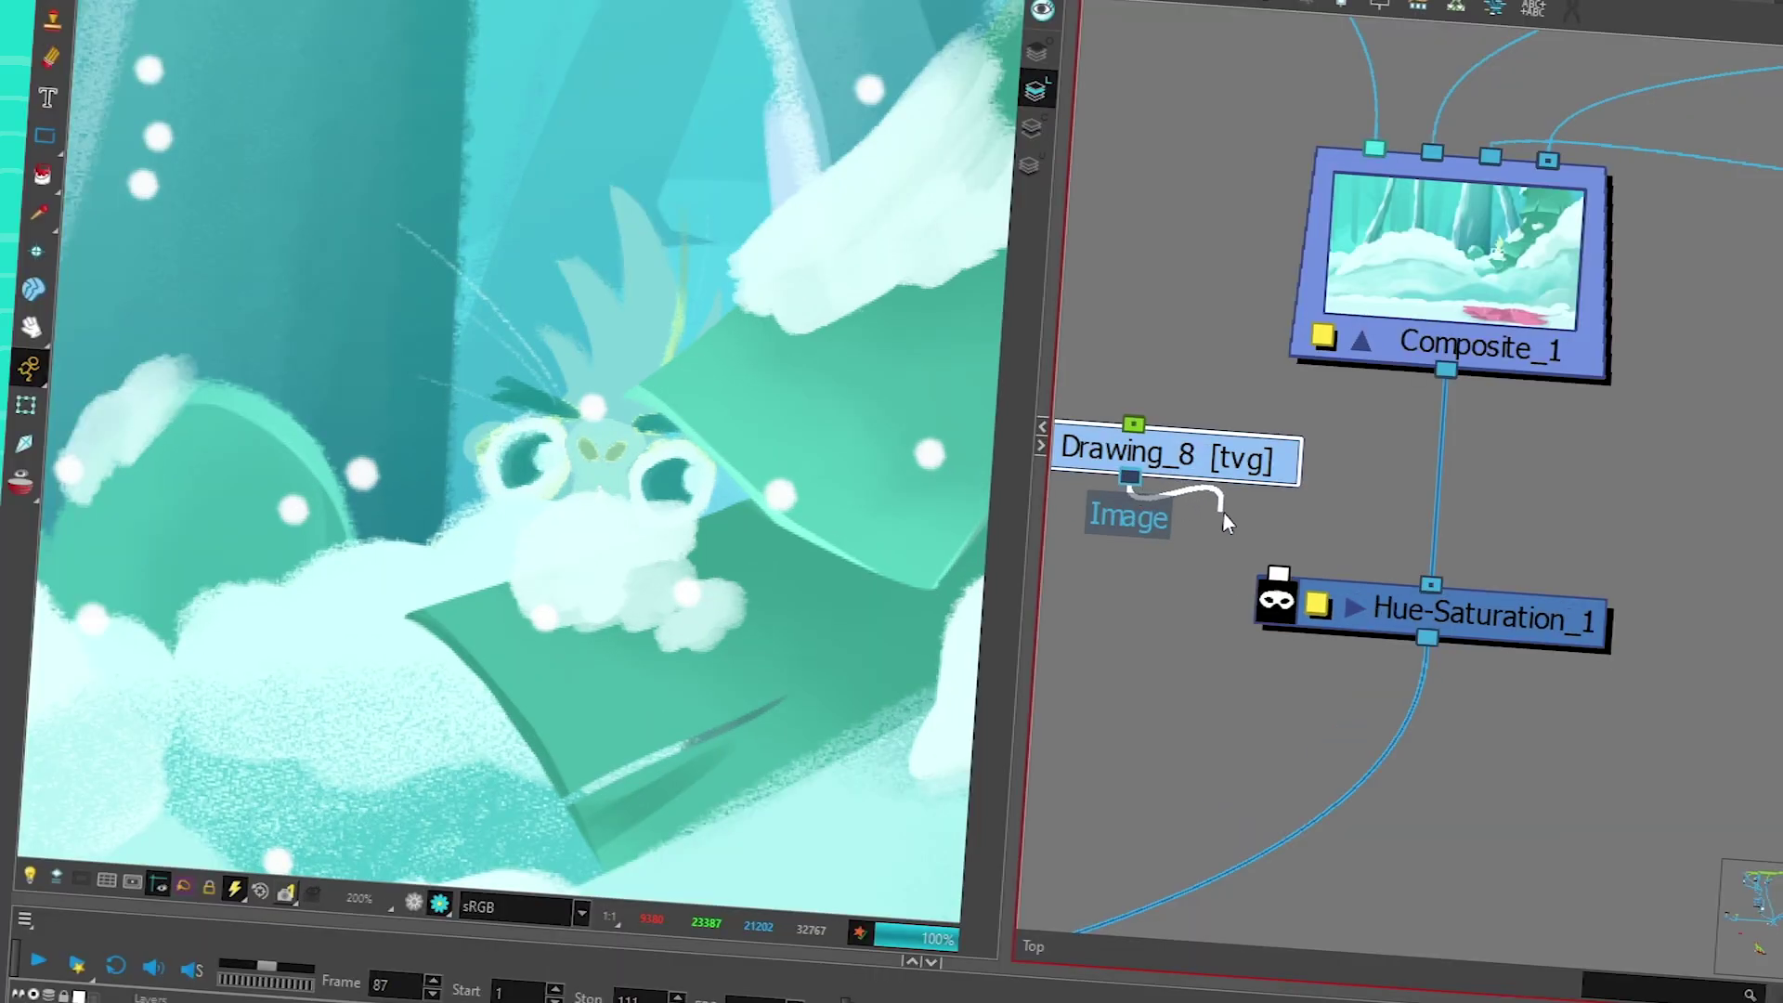
pyautogui.moveTo(1222, 520); pyautogui.dragTo(1179, 548)
pyautogui.moveTo(1131, 477); pyautogui.dragTo(1277, 597)
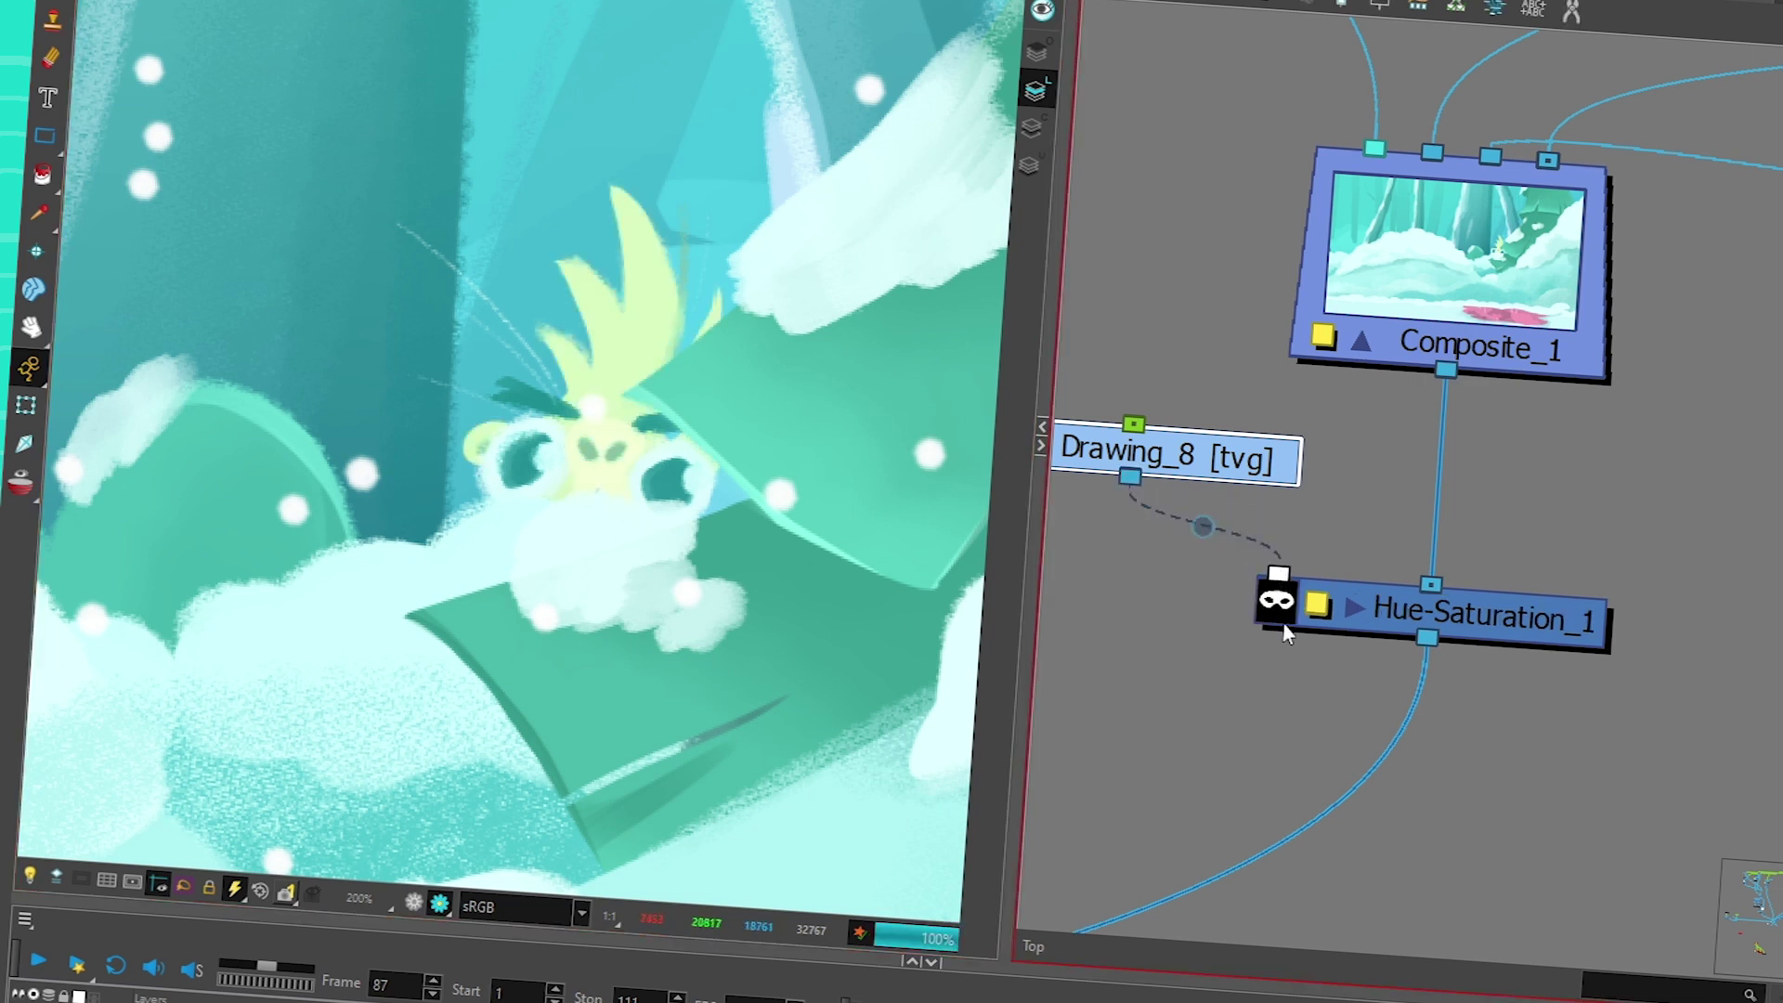
# Paint matte strokes over the character's crest with the Brush tool
pyautogui.hscroll(-3, 1339, 648)
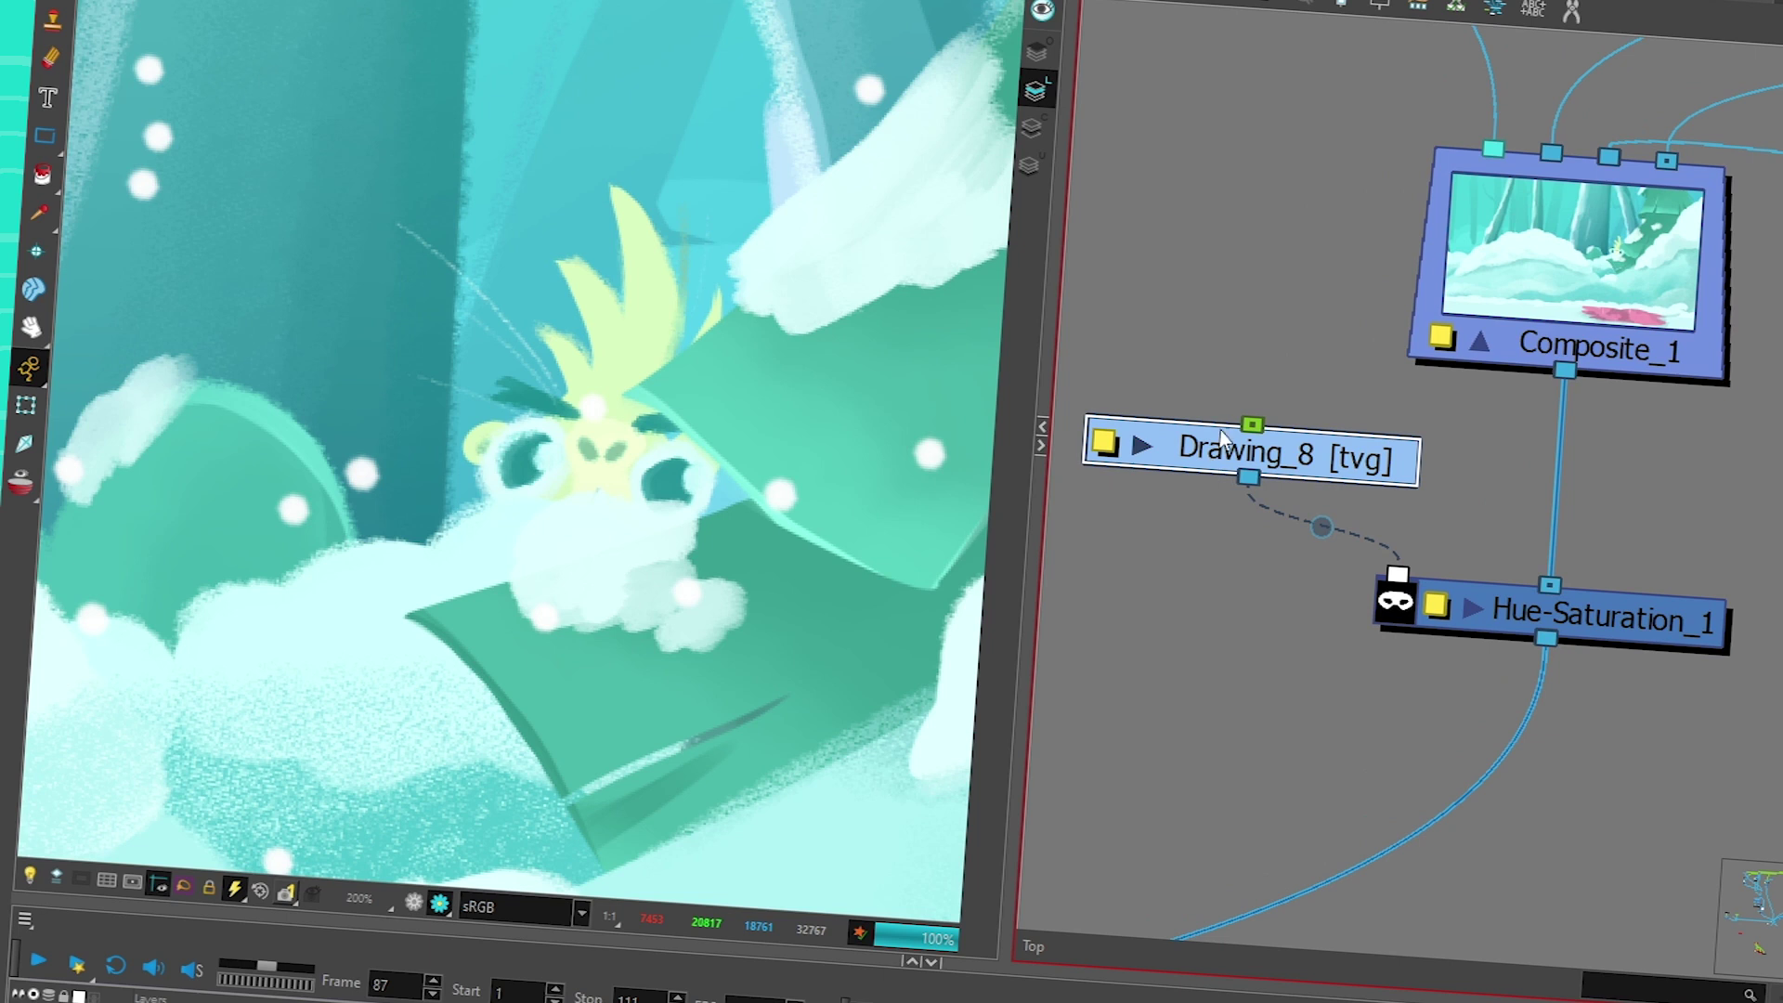
pyautogui.moveTo(629, 219)
pyautogui.mouseDown()
pyautogui.moveTo(716, 338)
pyautogui.moveTo(540, 307)
pyautogui.mouseUp()
pyautogui.moveTo(650, 186); pyautogui.dragTo(671, 473)
pyautogui.moveTo(561, 209); pyautogui.dragTo(599, 477)
pyautogui.moveTo(582, 557); pyautogui.dragTo(578, 581)
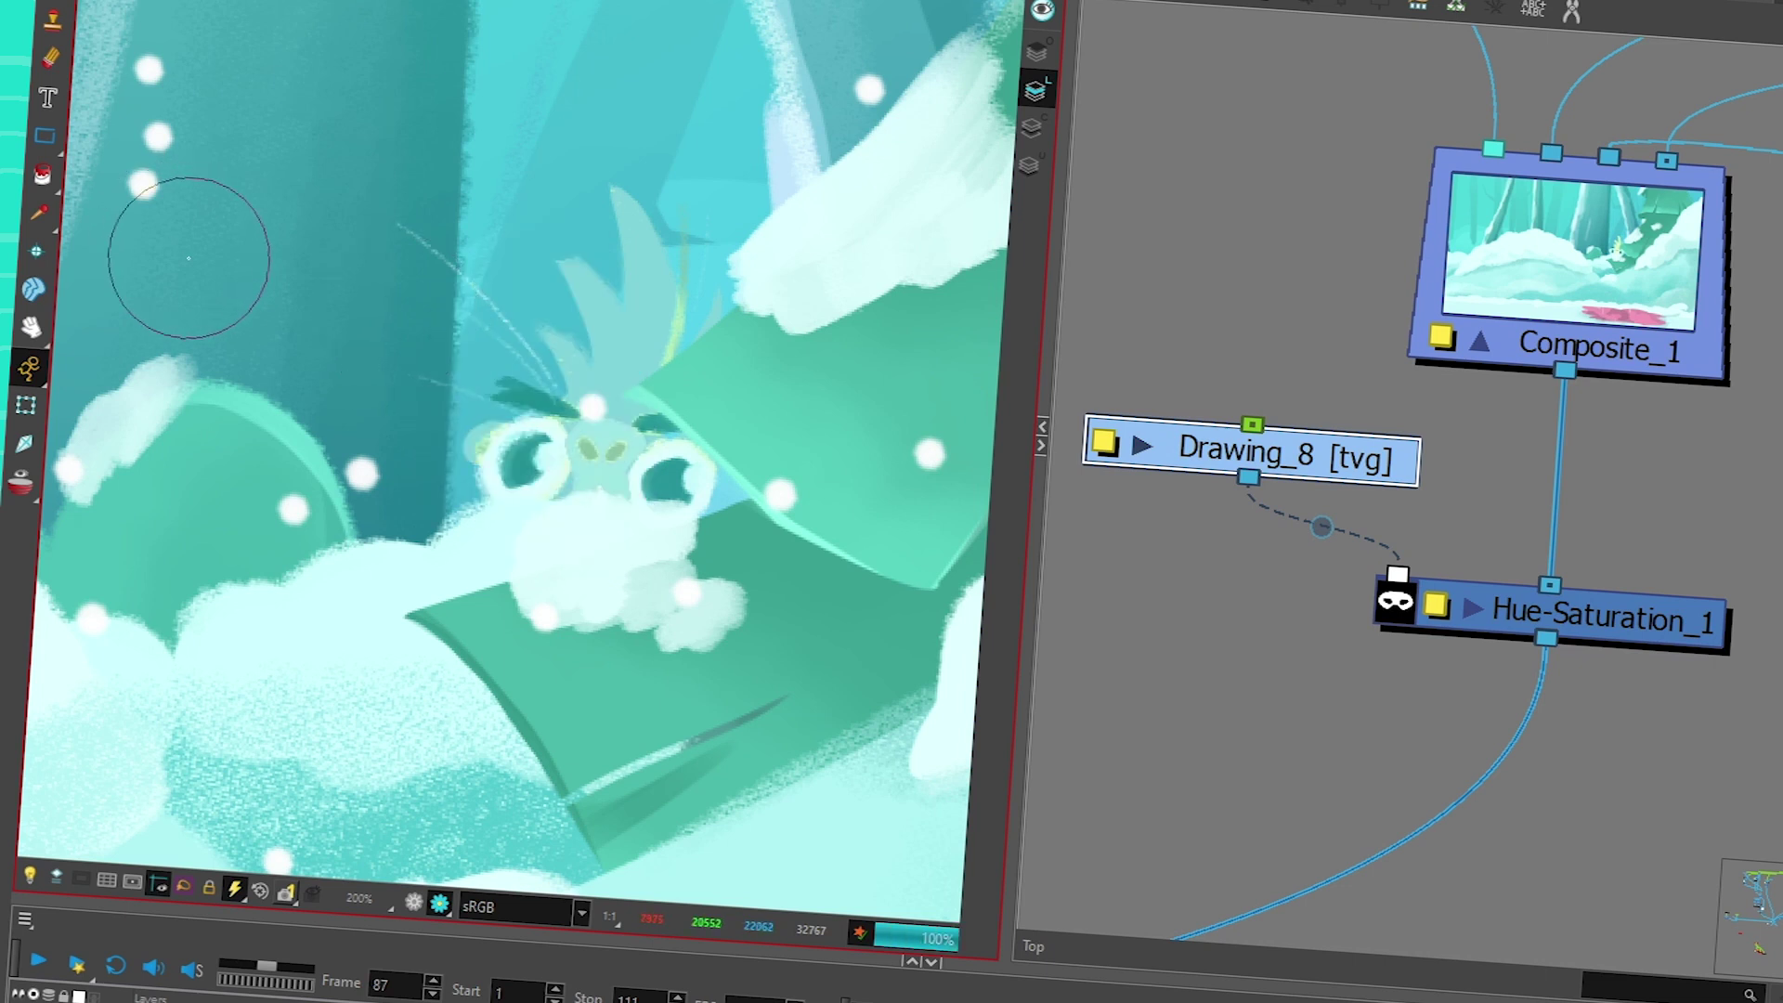
# Reconnect Drawing_8 as Hue-Saturation_1's matte and open its widened Layer Properties
pyautogui.click(1142, 446)
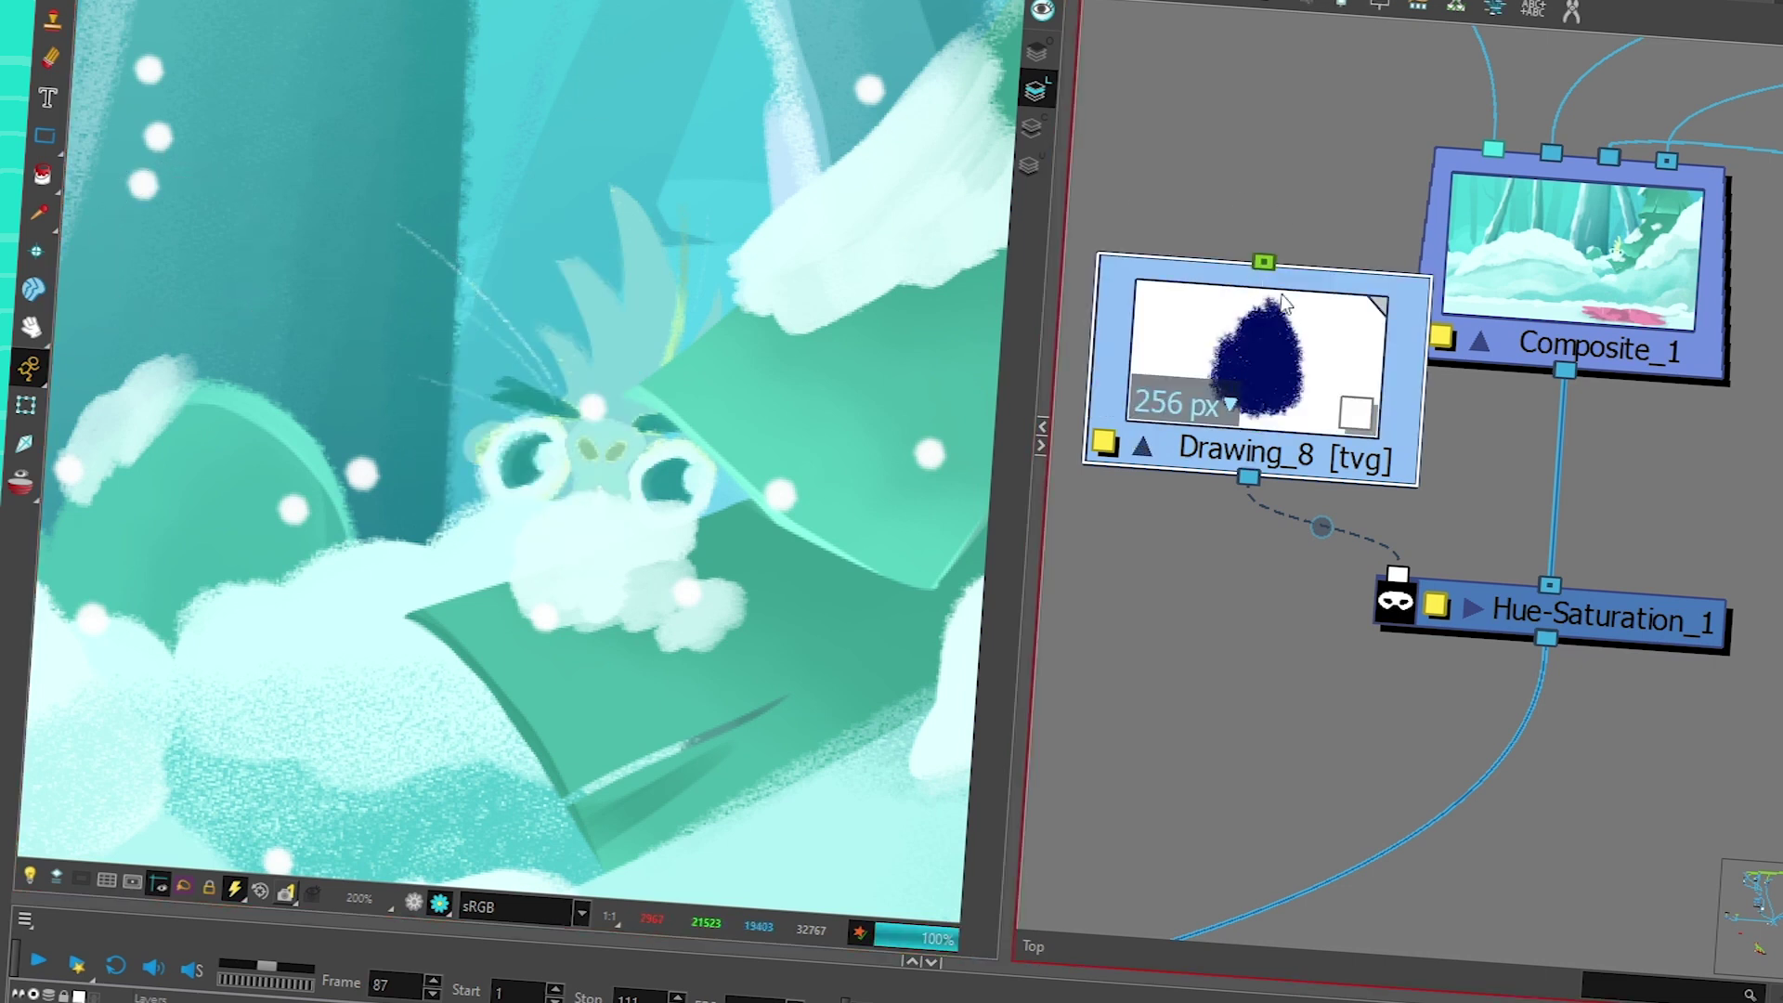
pyautogui.moveTo(1332, 385); pyautogui.dragTo(1284, 392)
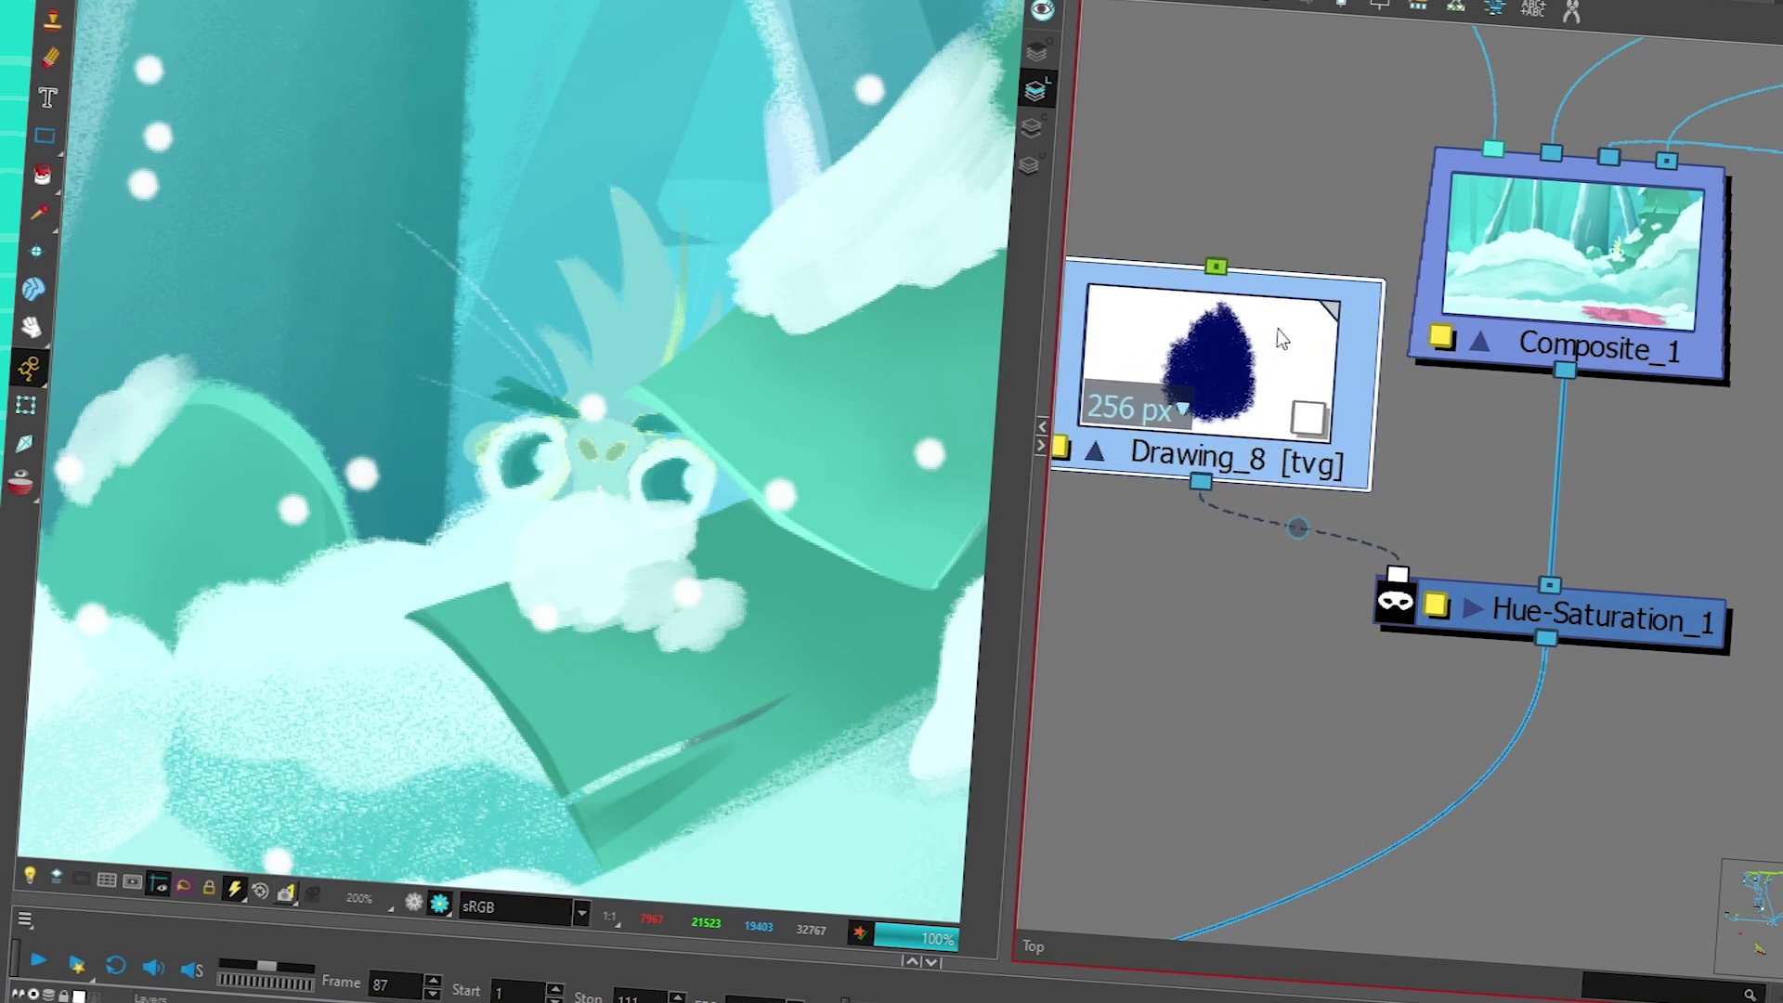
pyautogui.scroll(-3, 1276, 334)
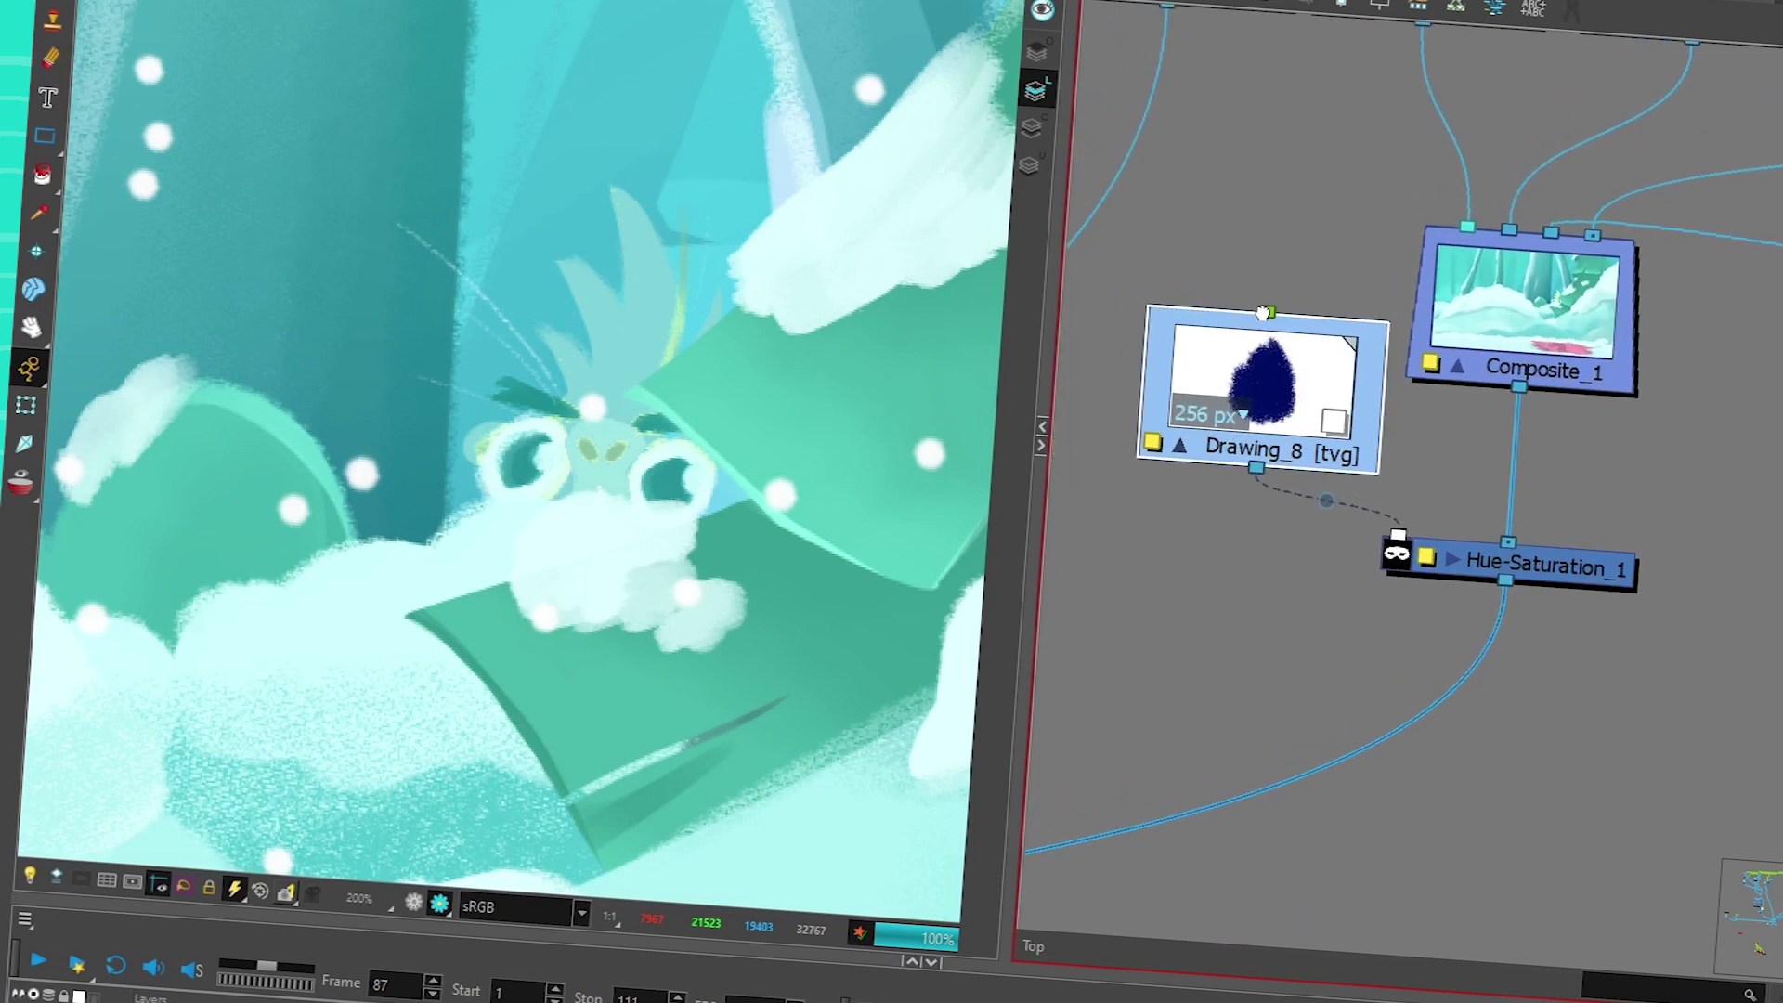
pyautogui.moveTo(1400, 536); pyautogui.dragTo(1276, 492)
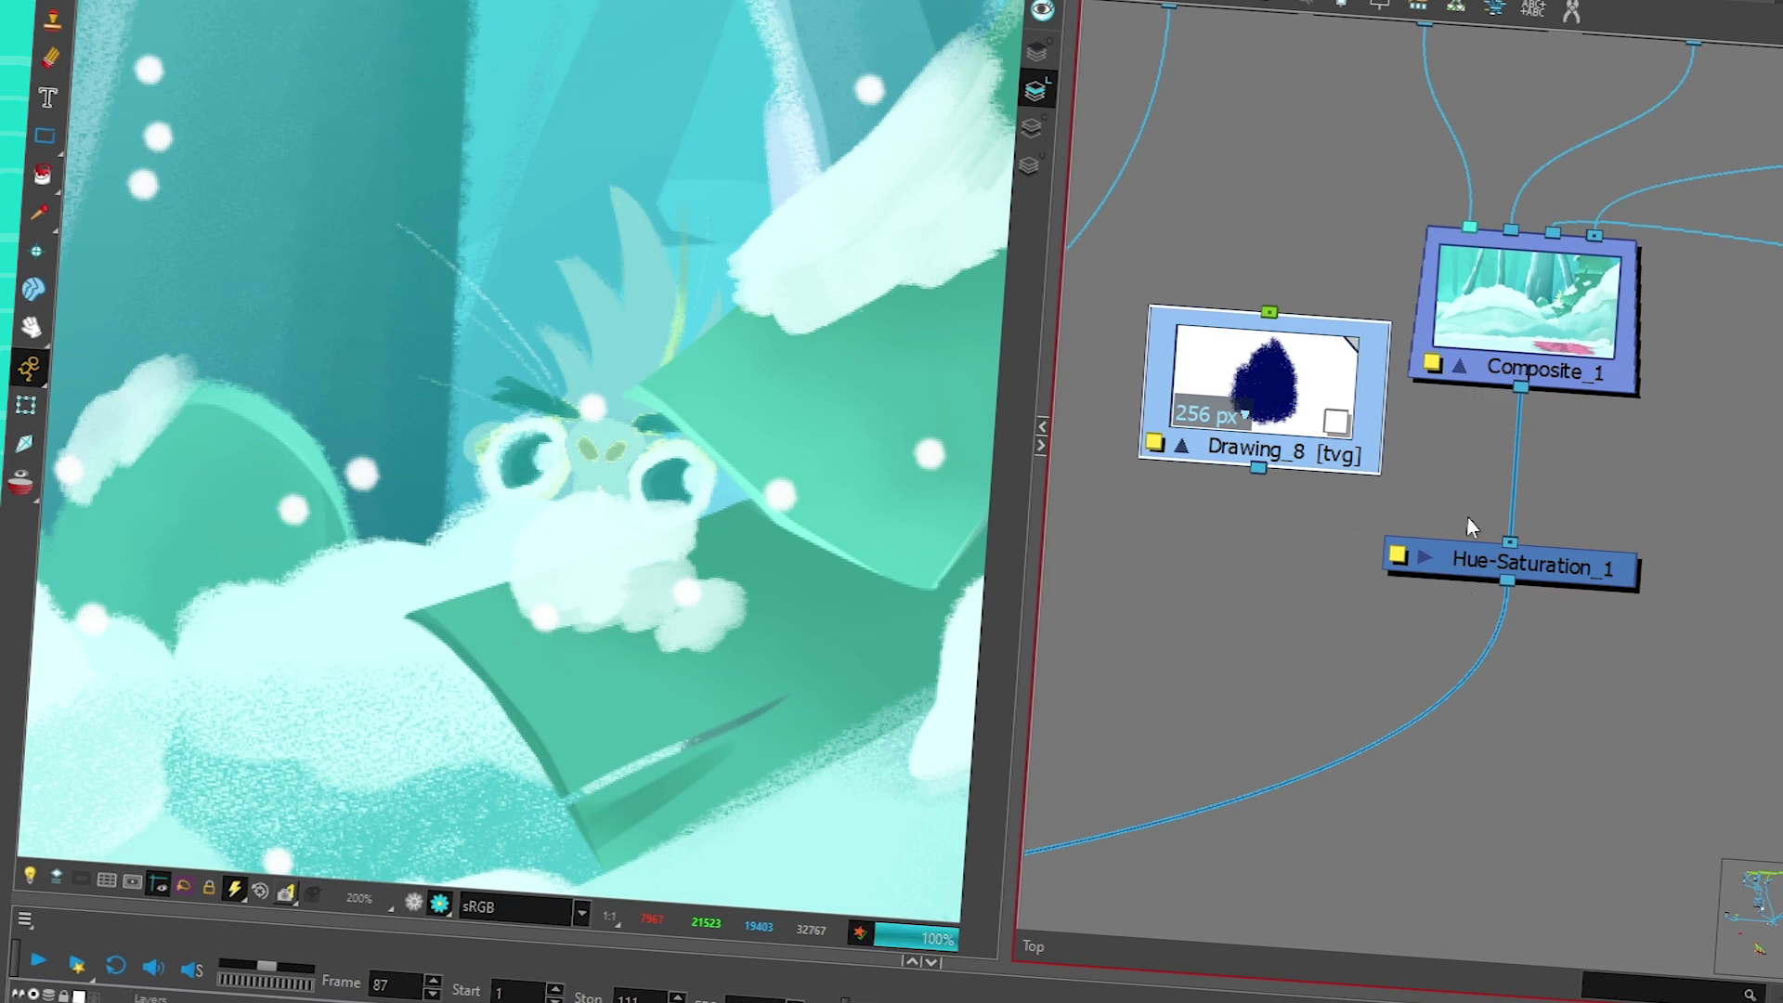
pyautogui.moveTo(1255, 466); pyautogui.dragTo(1393, 538)
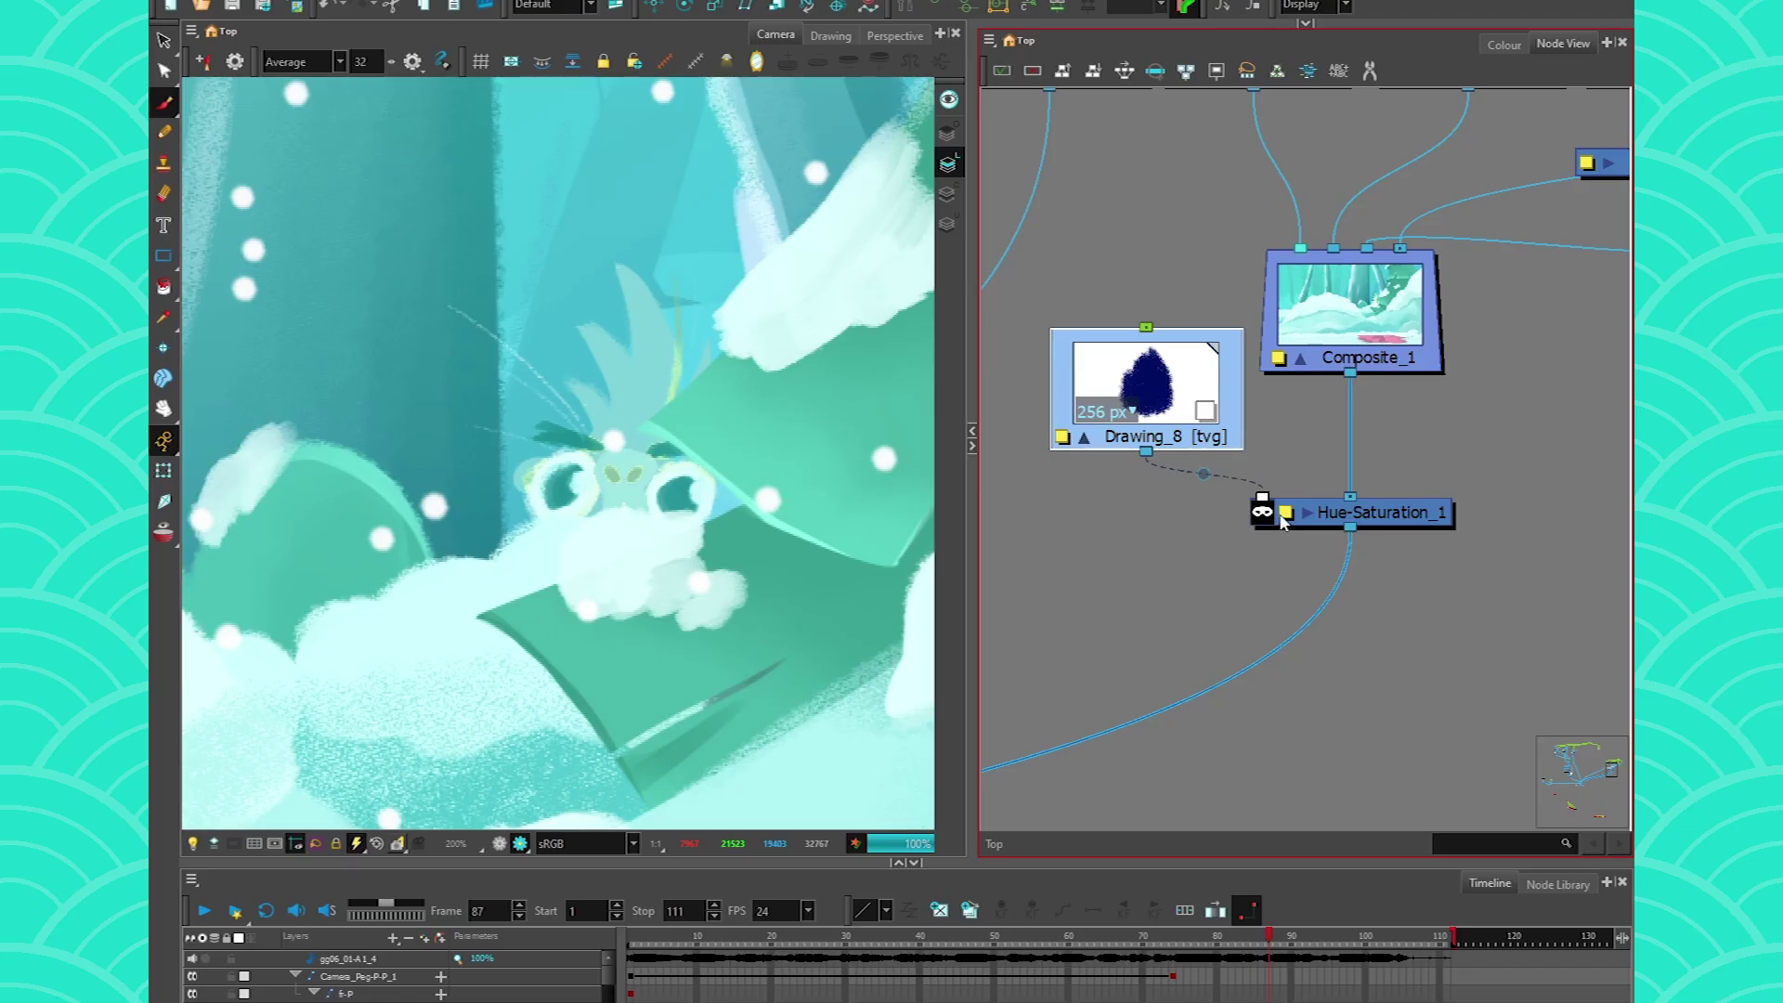
pyautogui.click(1284, 514)
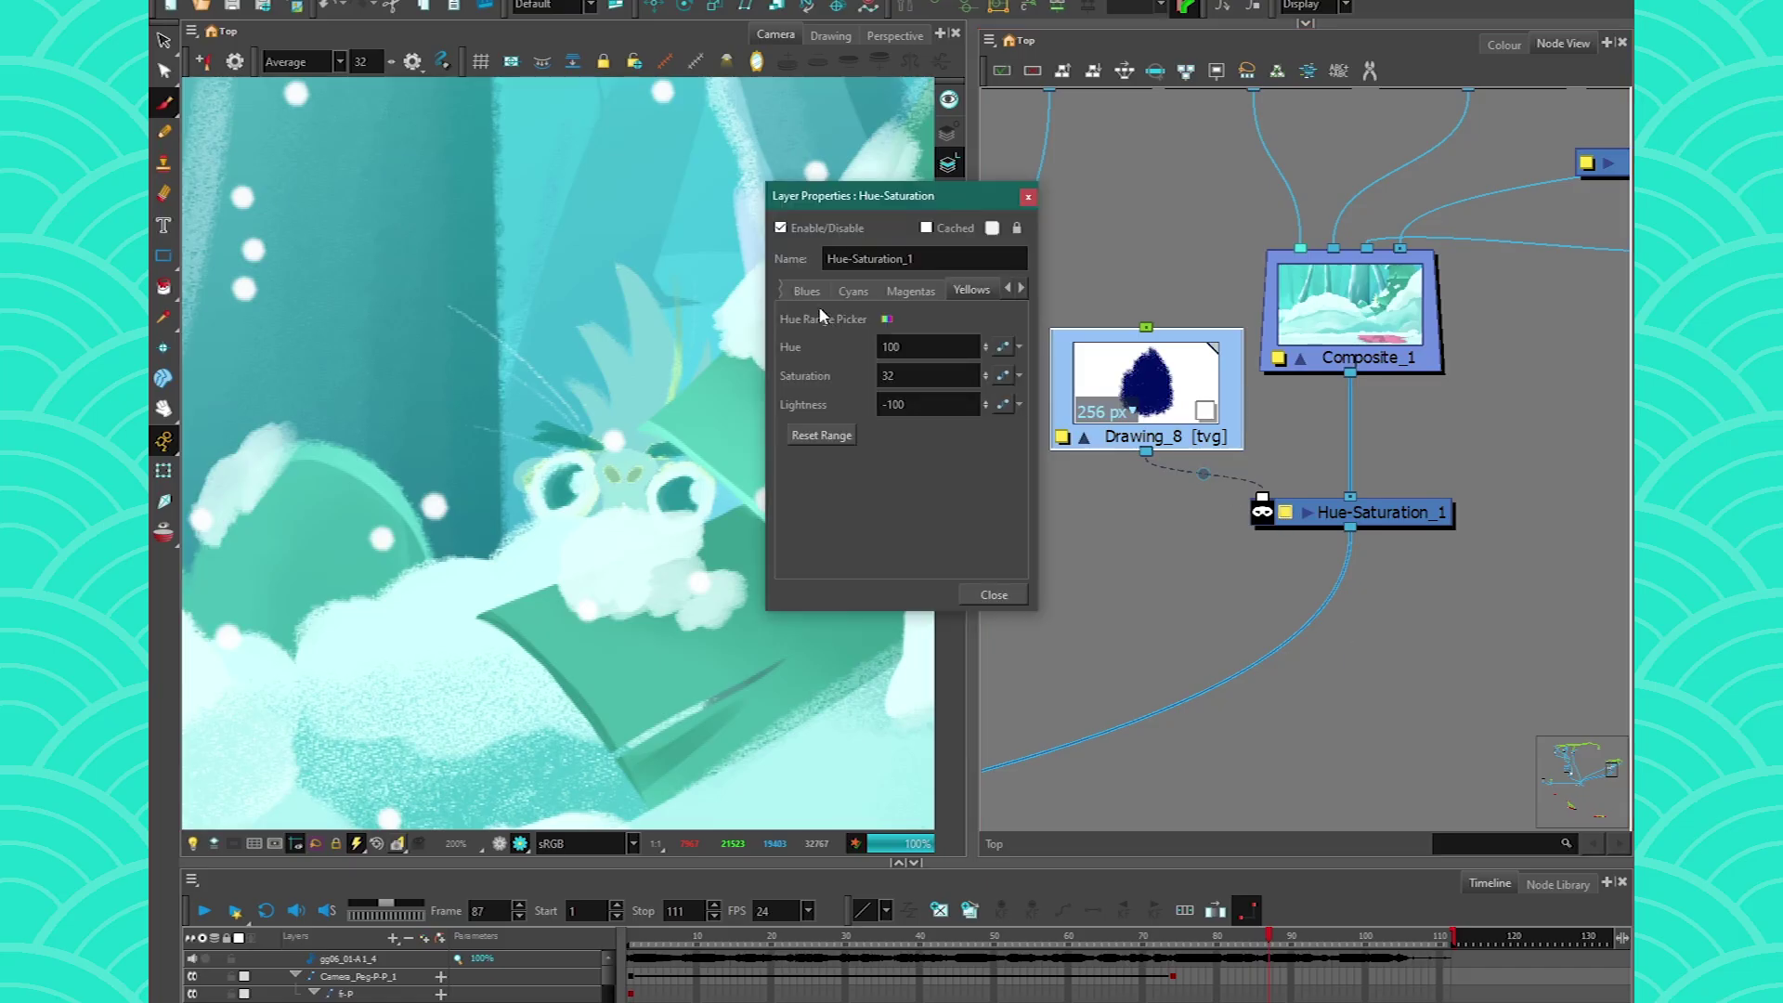
pyautogui.moveTo(1032, 603); pyautogui.dragTo(1267, 611)
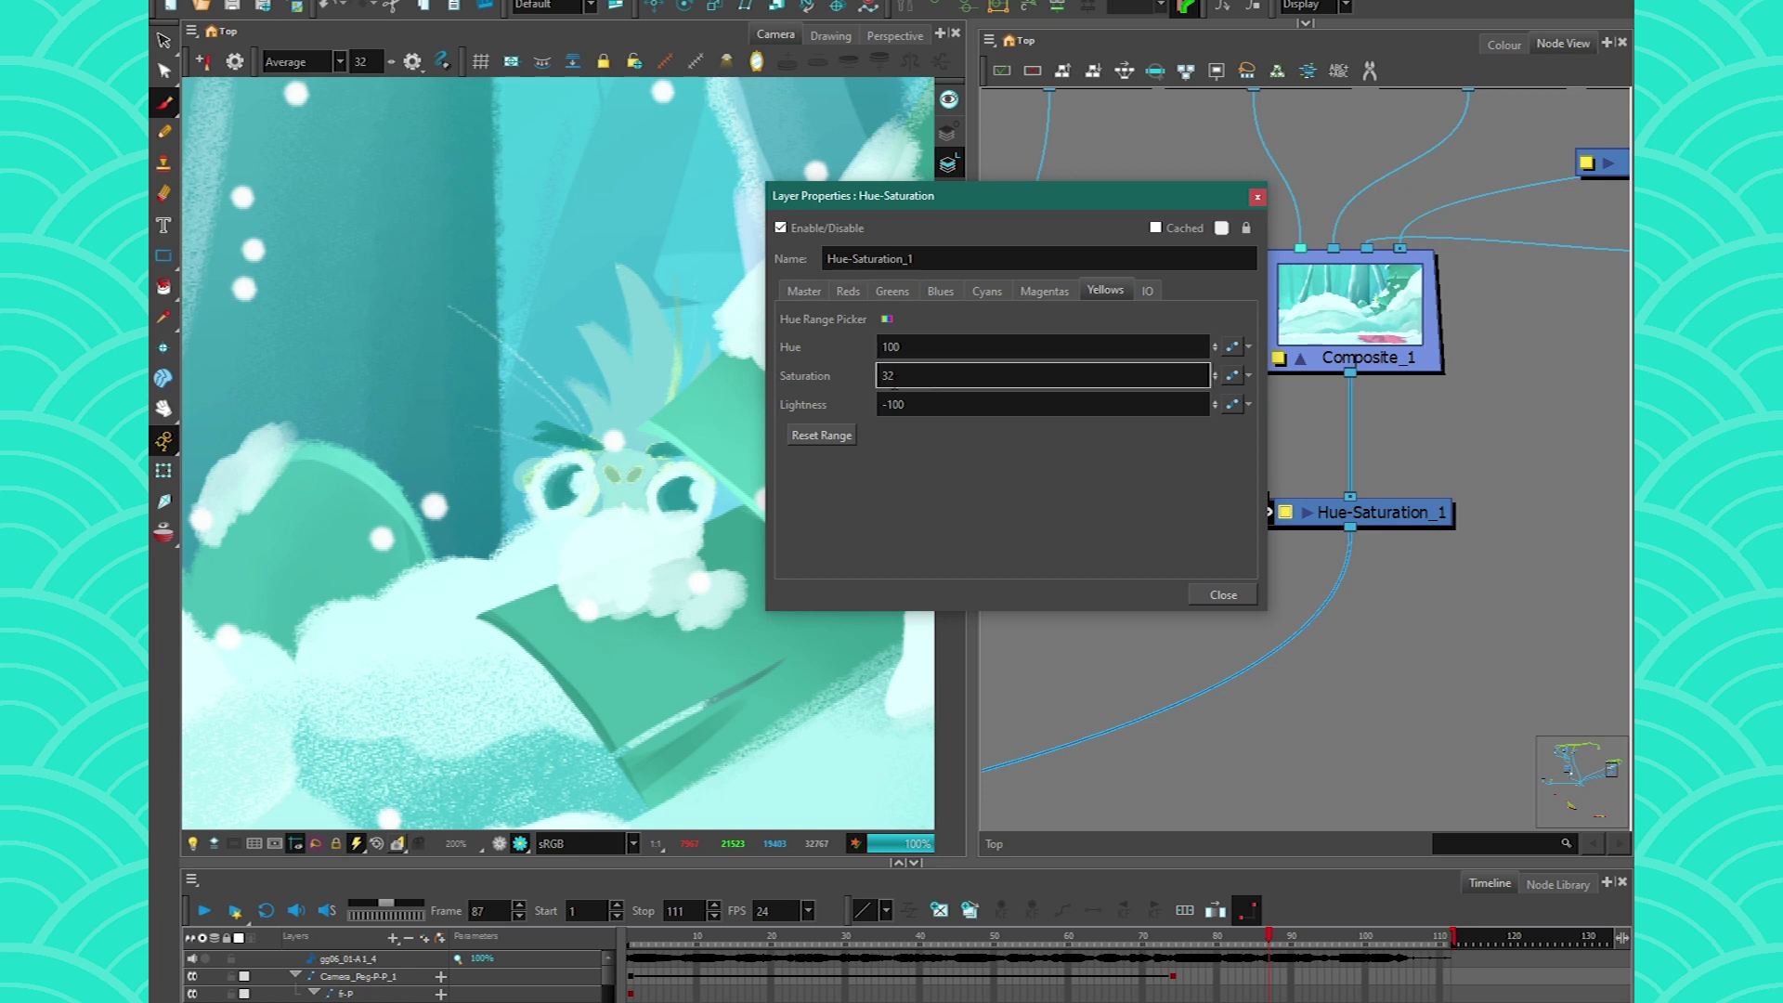